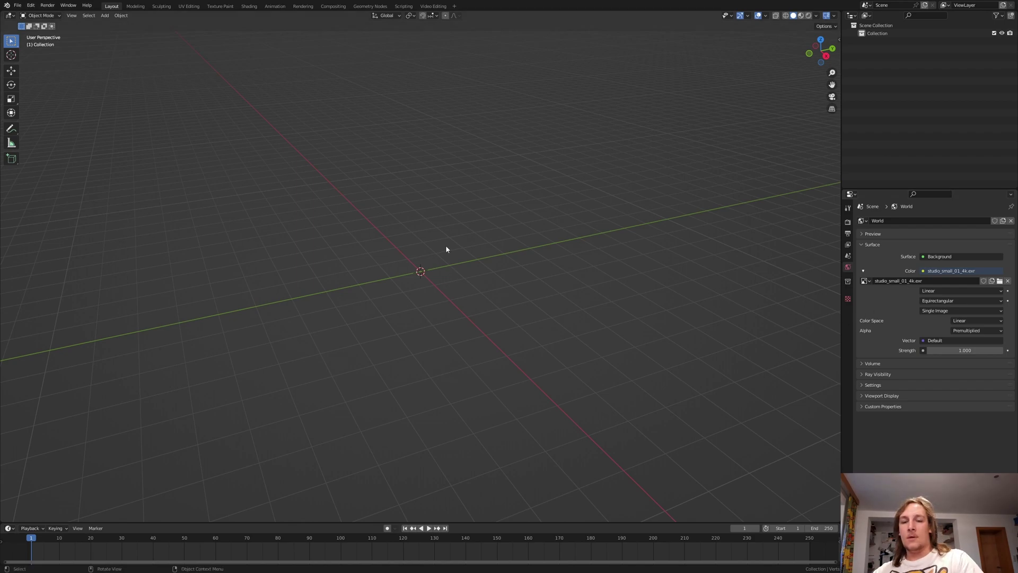
Add a plane to the scene and create a new geometry node tree for it in the Geometry Nodes workspace.
{"action": "key", "text": "shift+a"}
{"action": "left_click", "coordinate": [480, 245]}
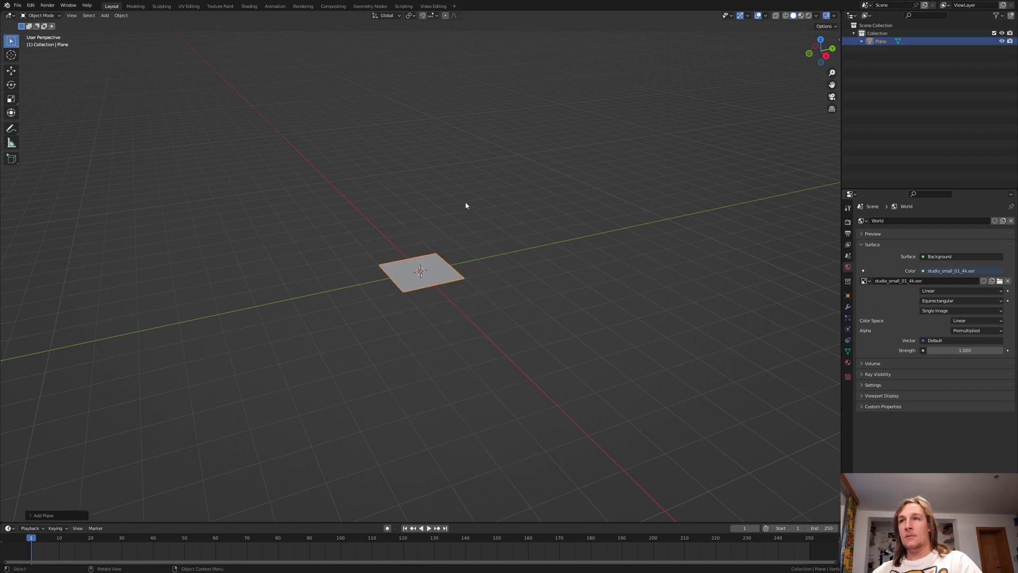
{"action": "left_click", "coordinate": [370, 6]}
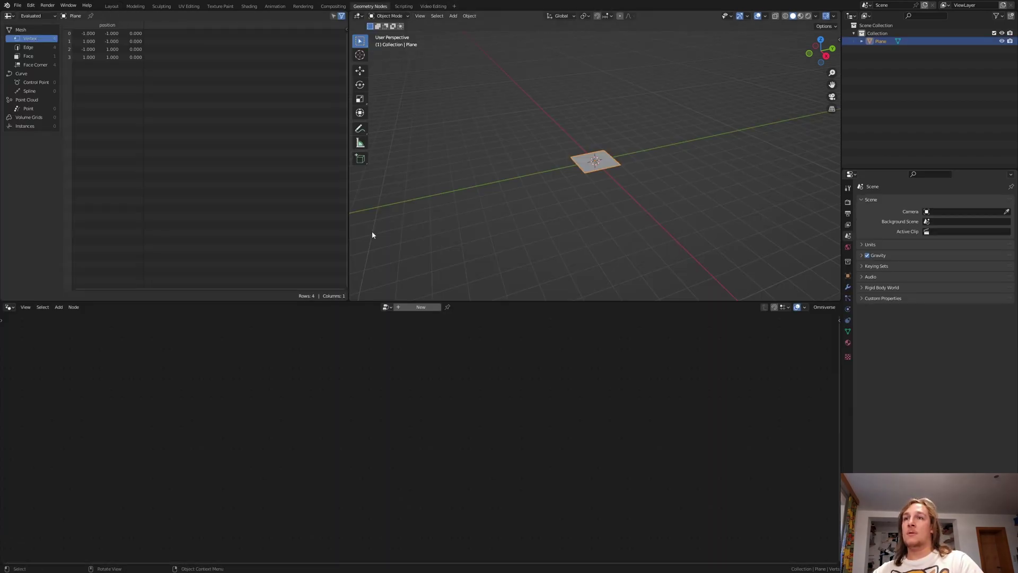
{"action": "left_click", "coordinate": [412, 307]}
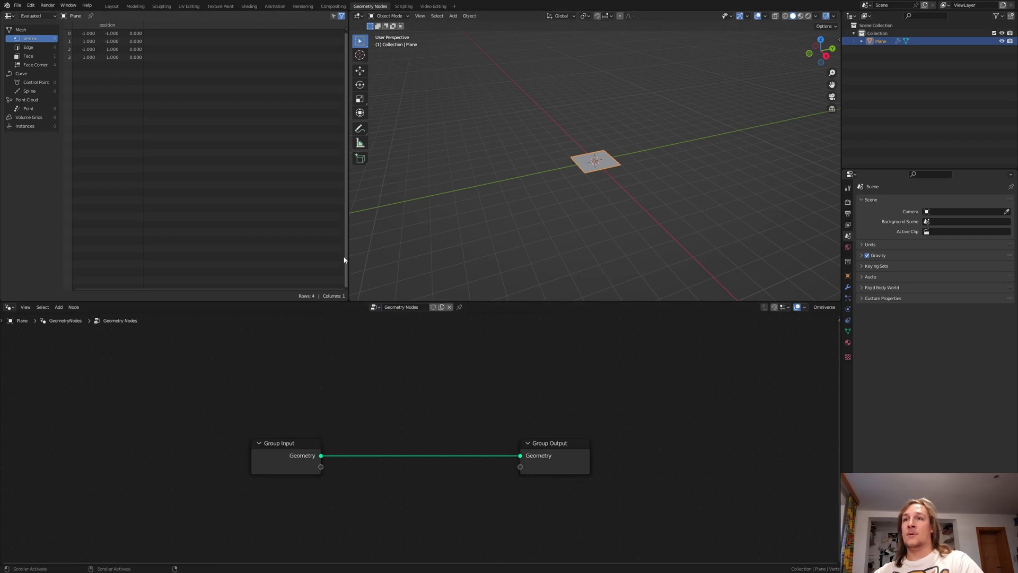
Join the spreadsheet area into the 3D viewport so the viewport takes over its space.
{"action": "right_click", "coordinate": [349, 255]}
{"action": "left_click", "coordinate": [318, 276]}
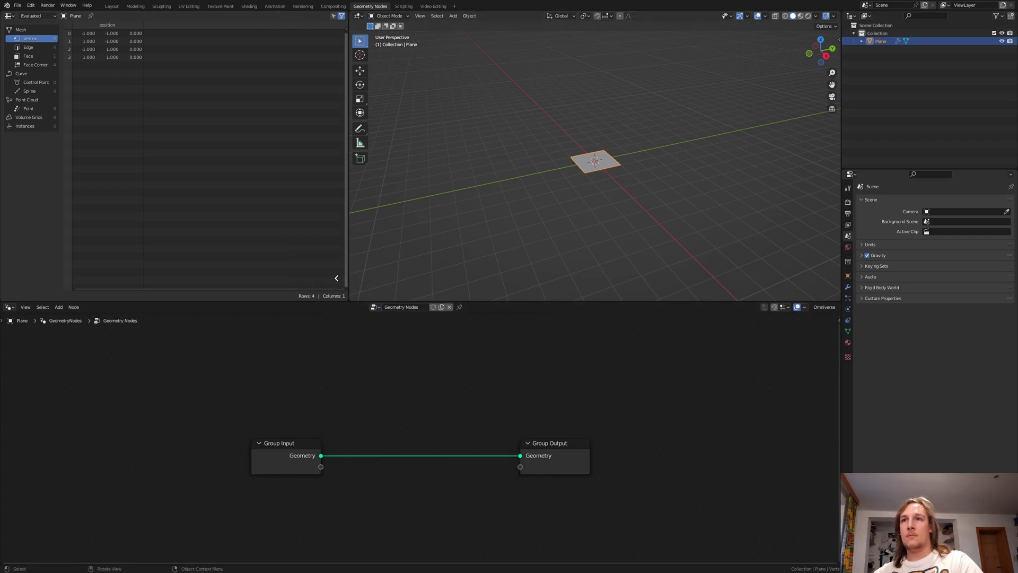
{"action": "left_click", "coordinate": [279, 257]}
Replace the Group Input node with an Ico Sphere node and link its Mesh output to the Group Output's Geometry.
{"action": "left_click", "coordinate": [292, 457]}
{"action": "key", "text": "x"}
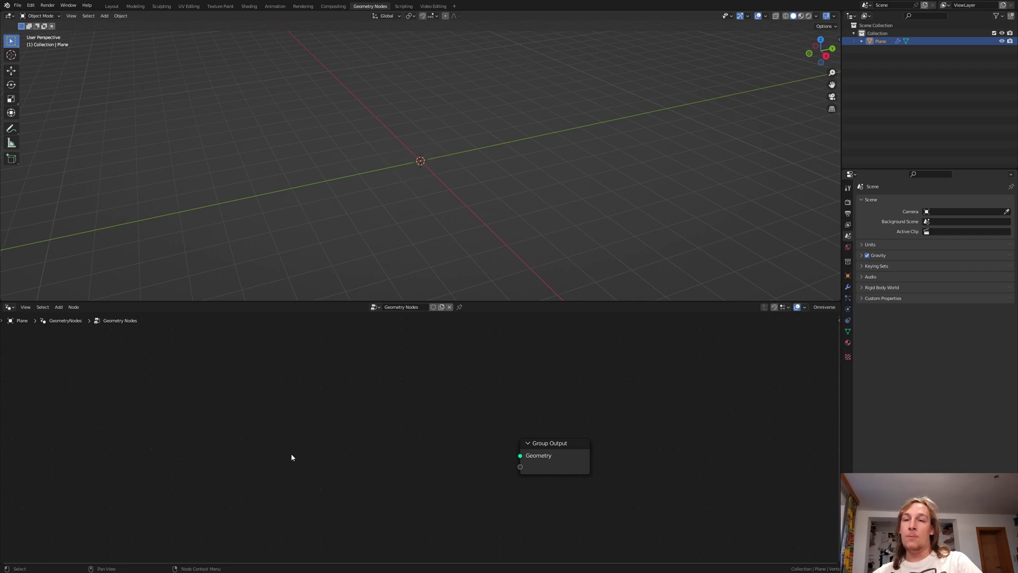
{"action": "key", "text": "shift+a"}
{"action": "left_click", "coordinate": [252, 319]}
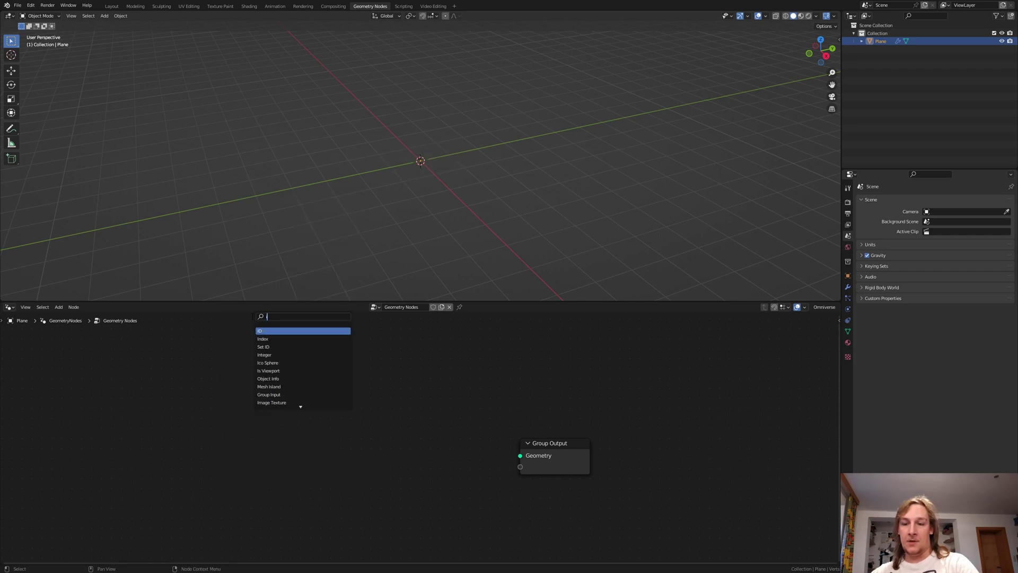
{"action": "type", "text": "ico"}
{"action": "key", "text": "Return"}
{"action": "left_click", "coordinate": [178, 379]}
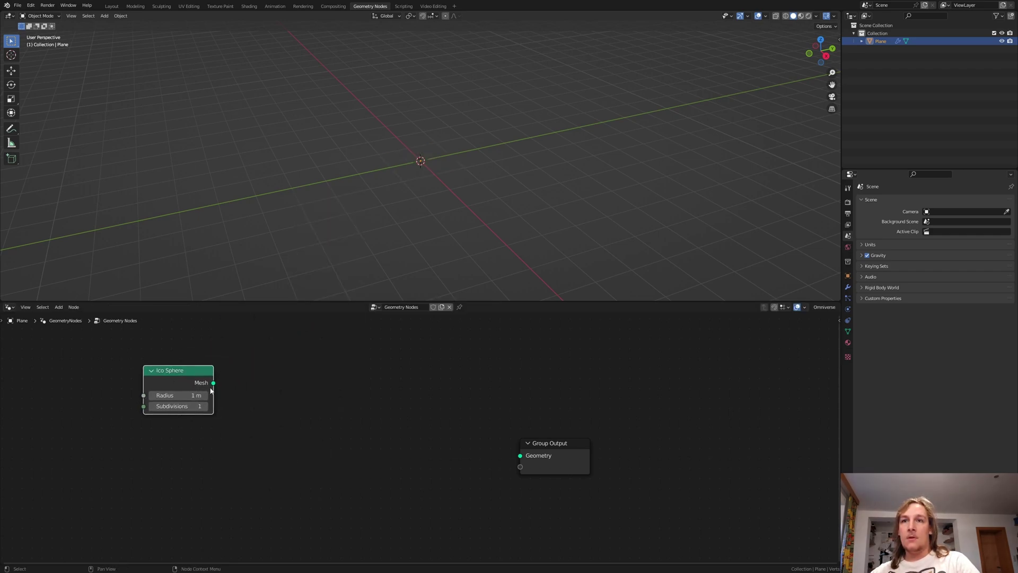
{"action": "left_click_drag", "start_coordinate": [212, 382], "coordinate": [512, 453]}
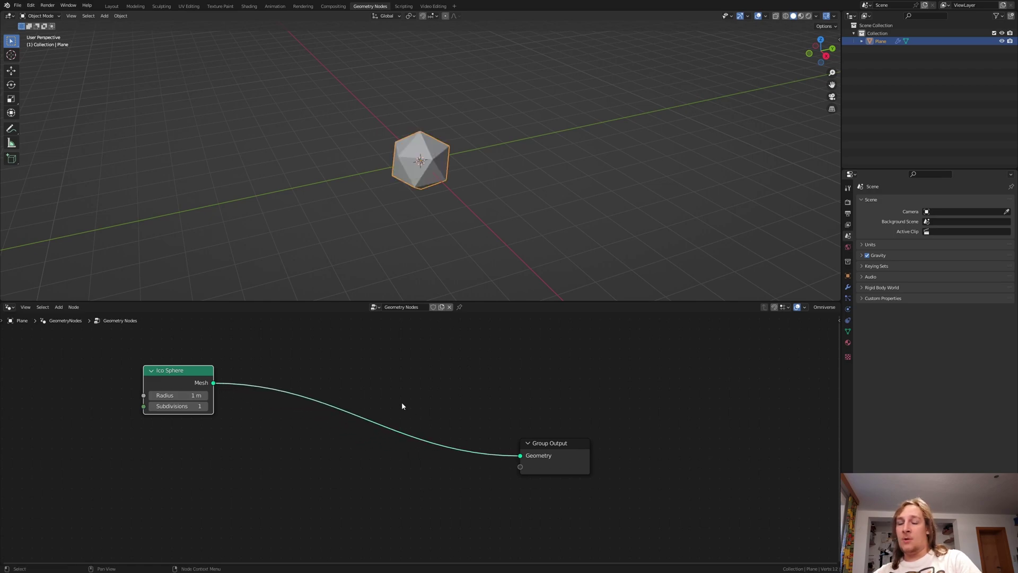
Set the Ico Sphere node's subdivisions to 3.
{"action": "left_click", "coordinate": [192, 417]}
{"action": "left_click", "coordinate": [204, 406]}
{"action": "left_click", "coordinate": [204, 406]}
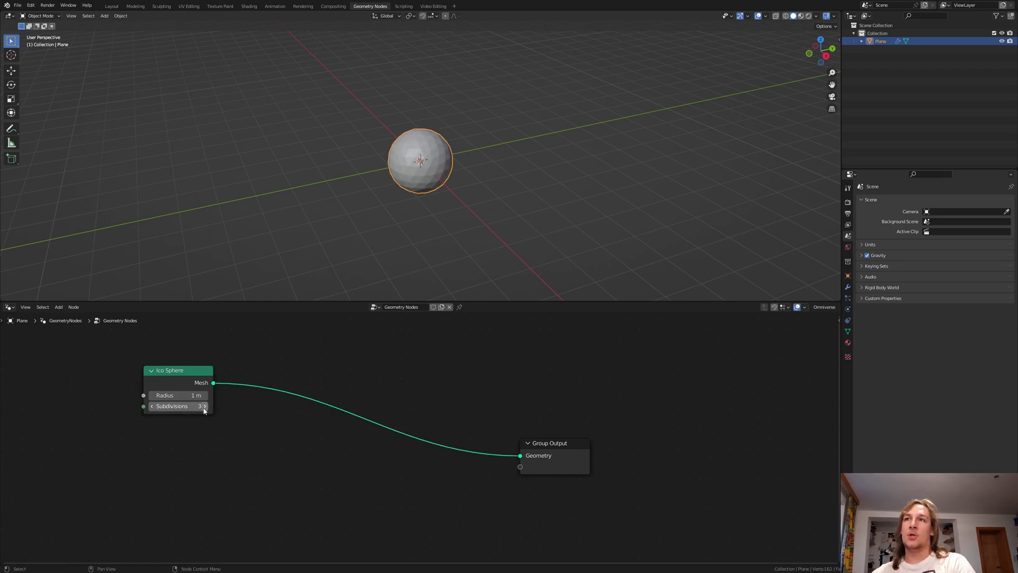
Insert an Extrude Mesh node between the Ico Sphere and the Group Output.
{"action": "left_click_drag", "start_coordinate": [214, 382], "coordinate": [279, 391]}
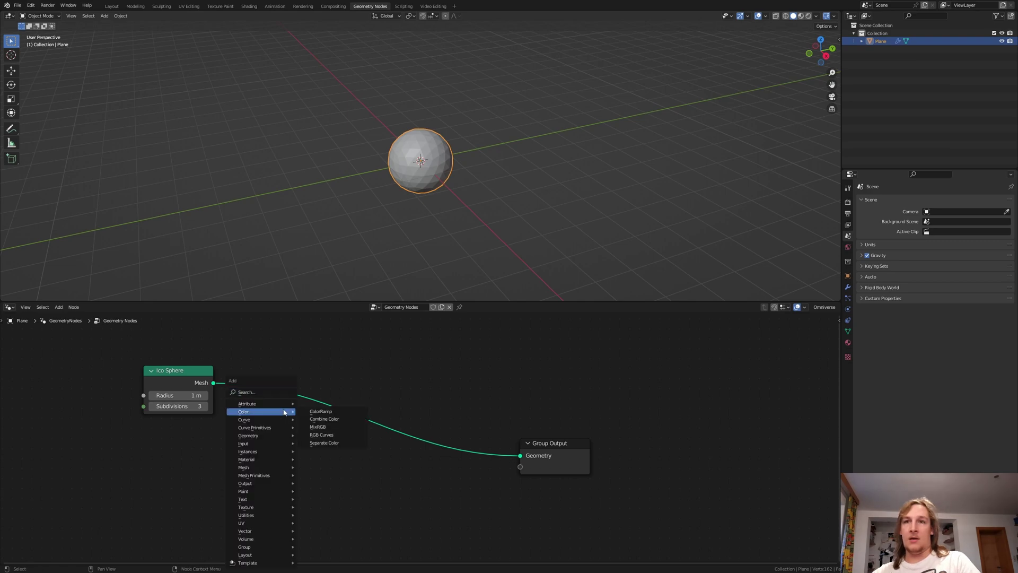
{"action": "type", "text": "ext"}
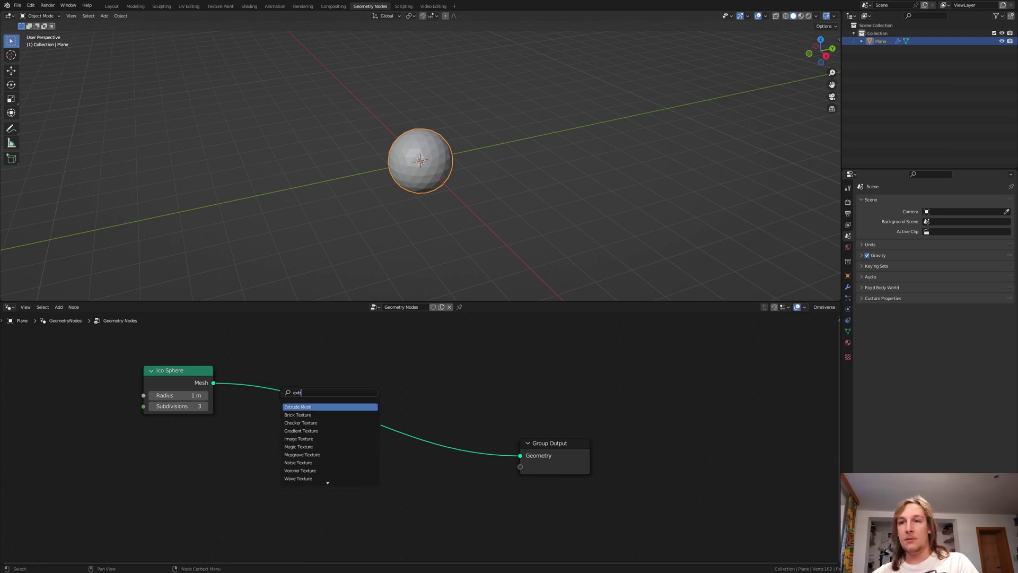
{"action": "left_click", "coordinate": [300, 407]}
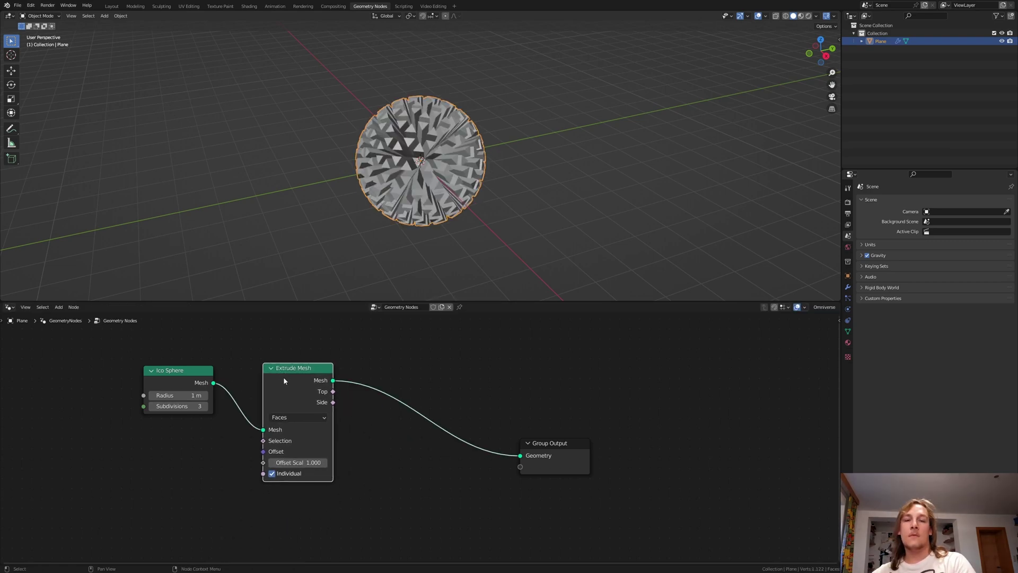
Insert a Subdivision Surface node after Extrude Mesh and set its level to 2.
{"action": "key", "text": "shift+a"}
{"action": "type", "text": "sub"}
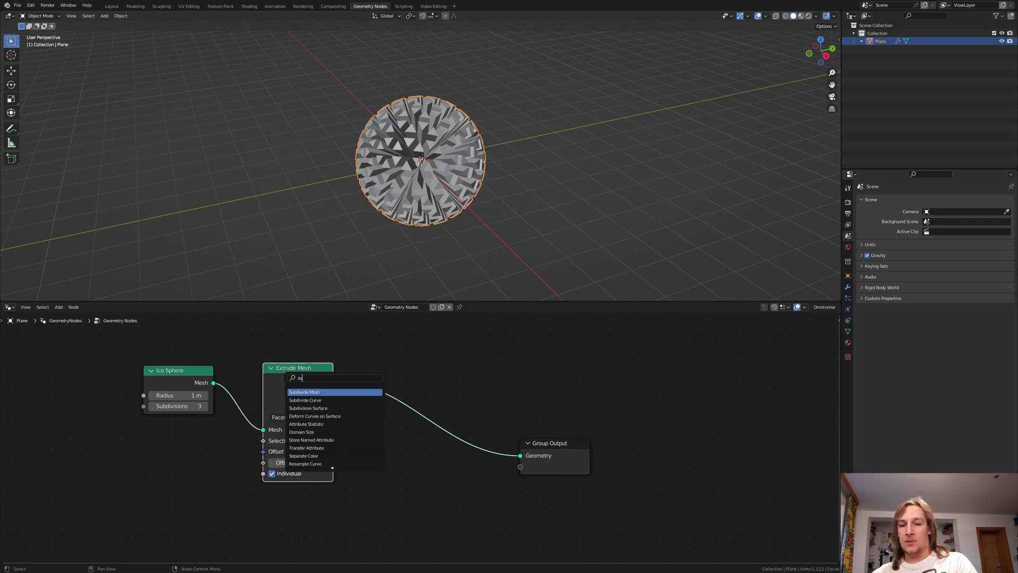
{"action": "left_click", "coordinate": [331, 408]}
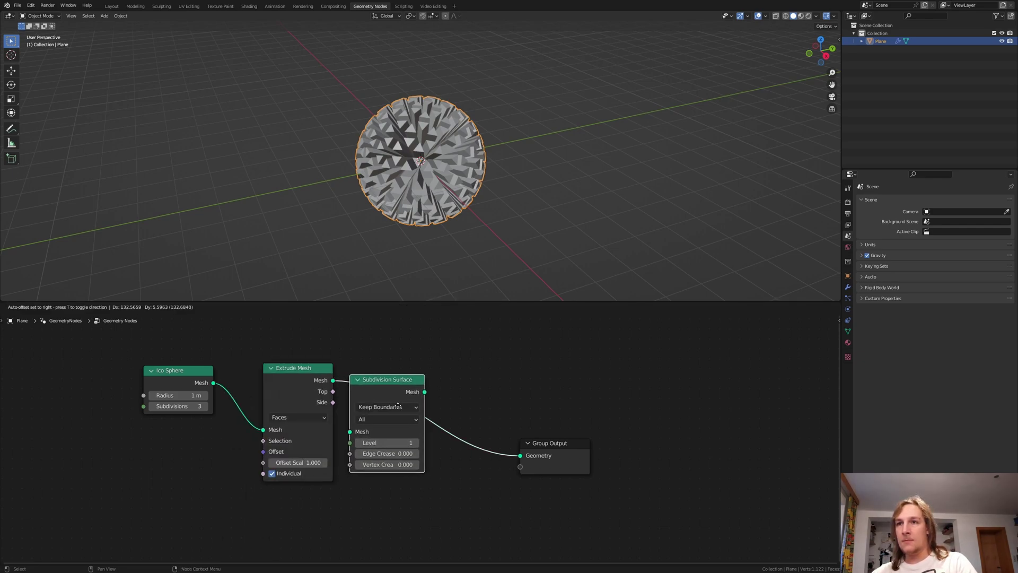
{"action": "left_click", "coordinate": [392, 408]}
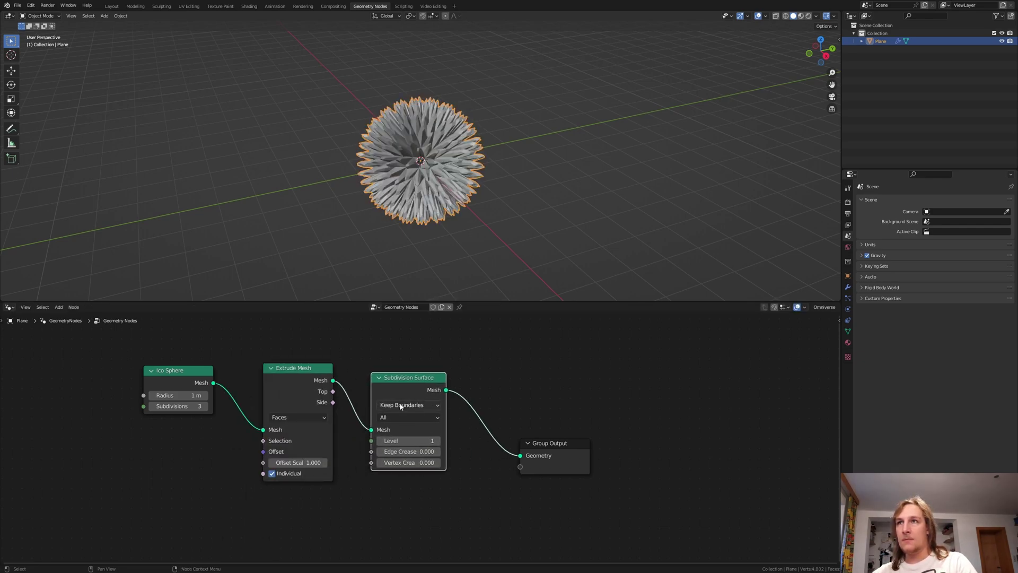
{"action": "left_click", "coordinate": [439, 440]}
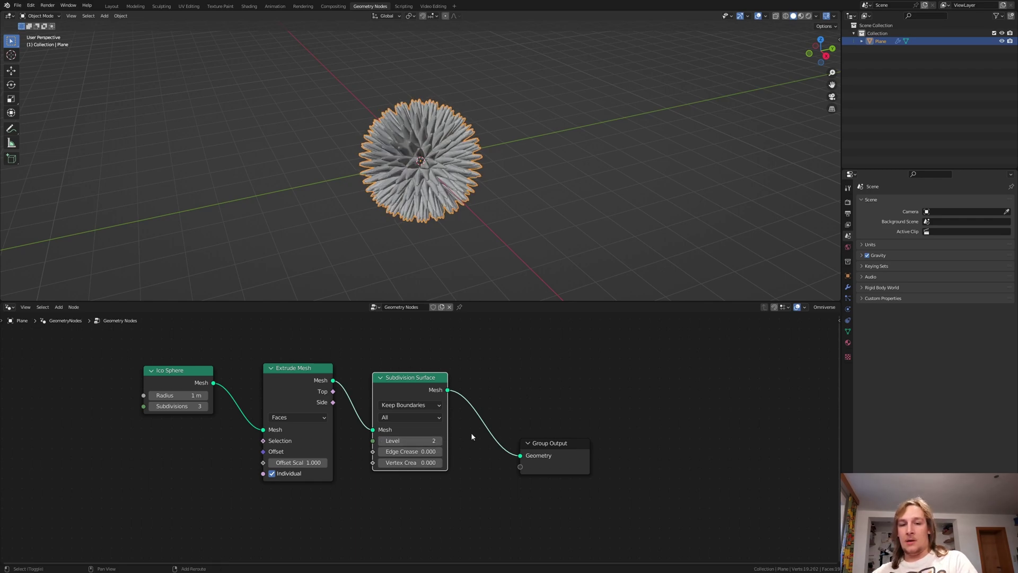
Insert a Set Shade Smooth node between Subdivision Surface and the Group Output.
{"action": "left_click_drag", "start_coordinate": [447, 390], "coordinate": [459, 395]}
{"action": "type", "text": "set"}
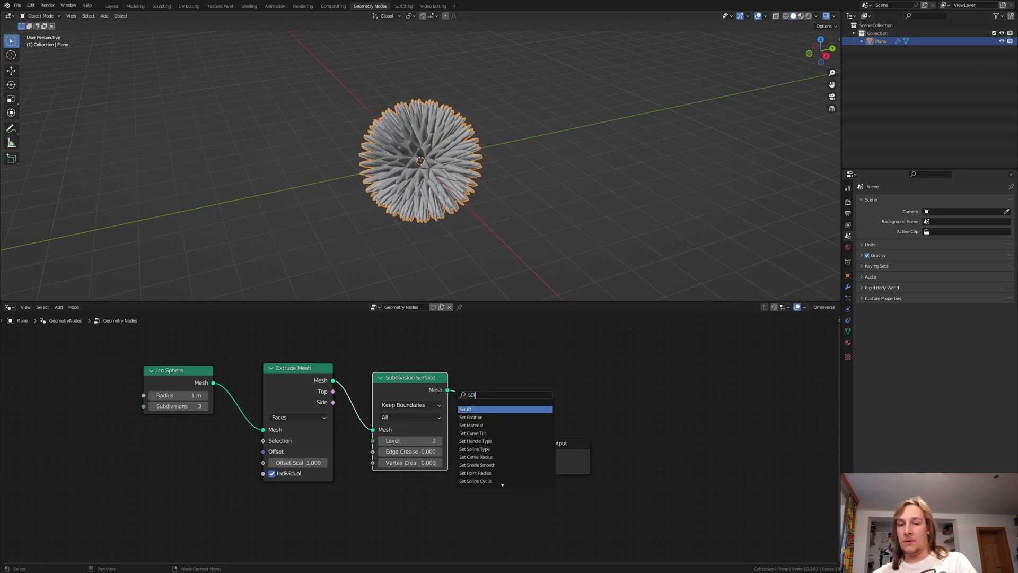
{"action": "type", "text": " sh"}
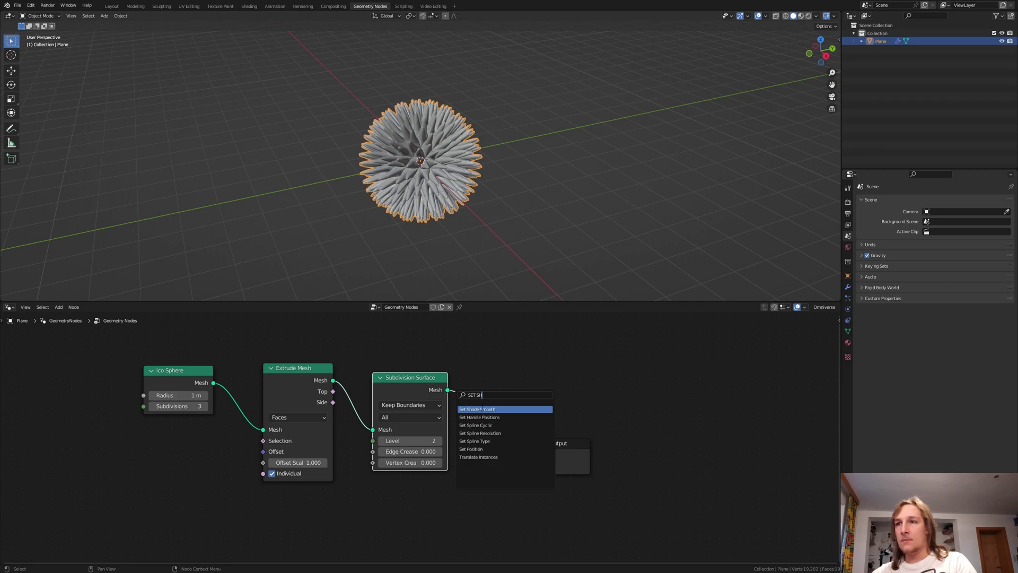
{"action": "left_click", "coordinate": [480, 409]}
{"action": "left_click", "coordinate": [488, 391]}
Insert a Set Material node between Set Shade Smooth and the Group Output.
{"action": "key", "text": "shift+a"}
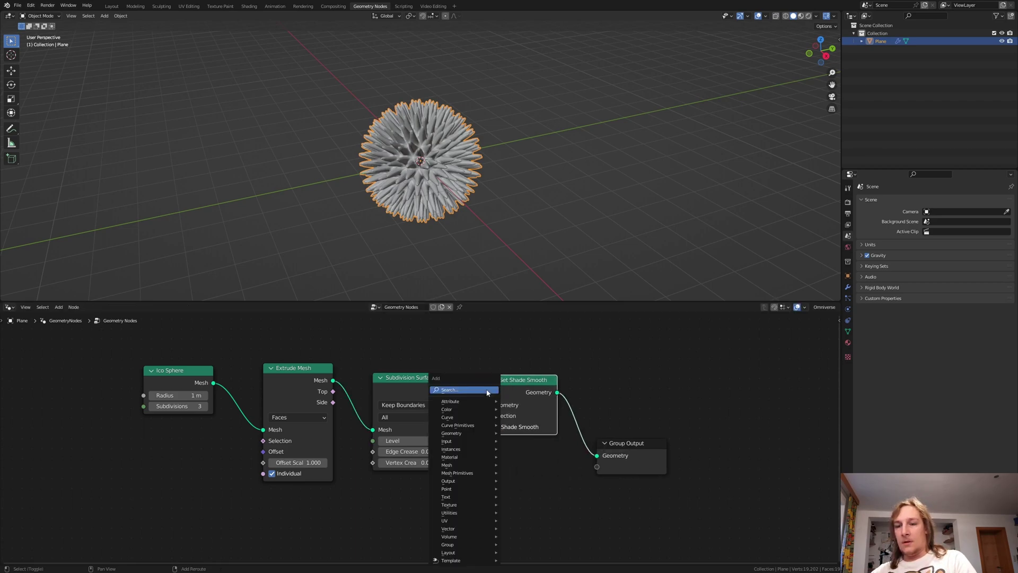
{"action": "type", "text": "SET MA"}
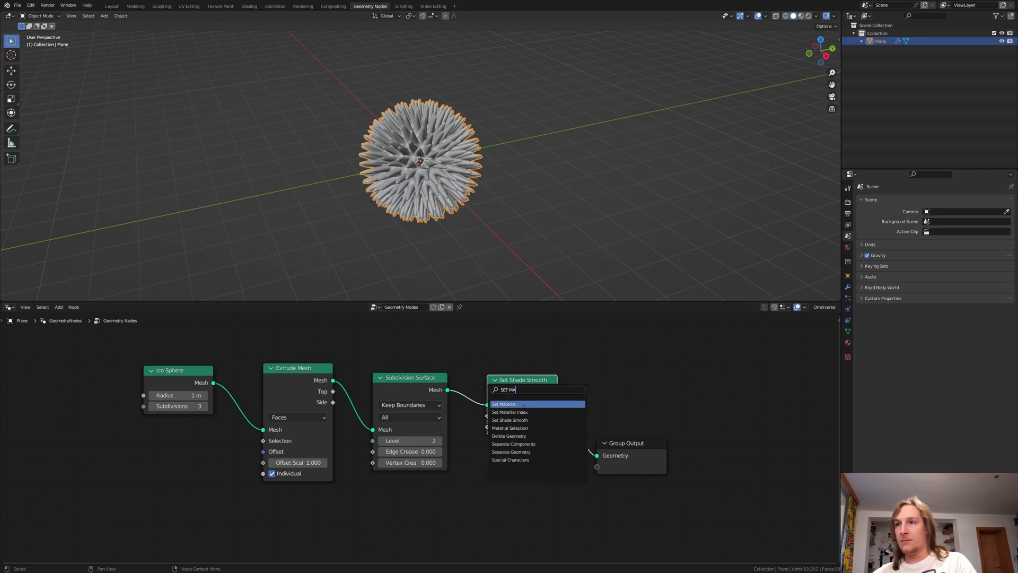
{"action": "left_click", "coordinate": [506, 404]}
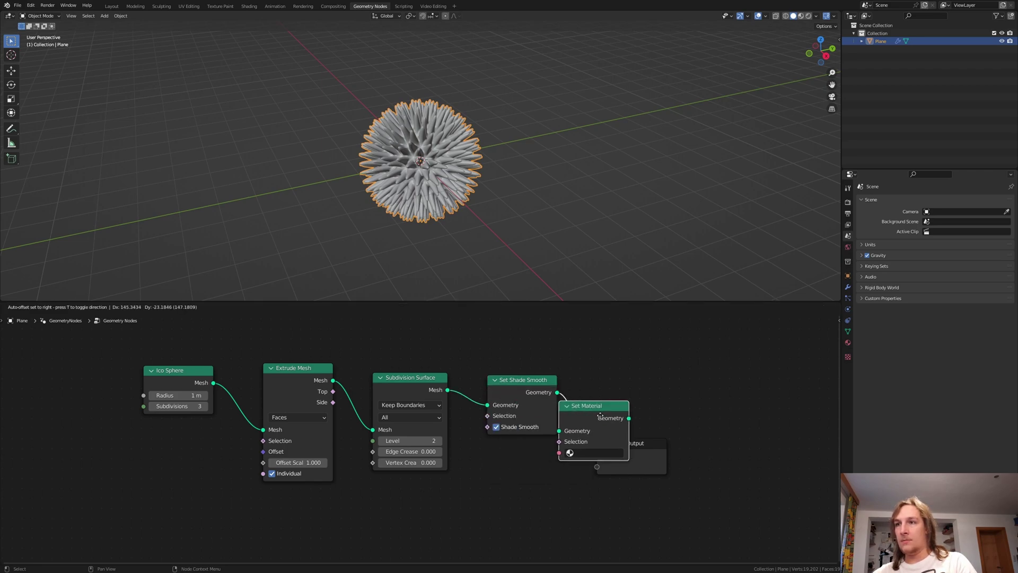
{"action": "left_click", "coordinate": [611, 412]}
Create a new material on the plane and assign it in the Set Material node.
{"action": "left_click", "coordinate": [847, 342]}
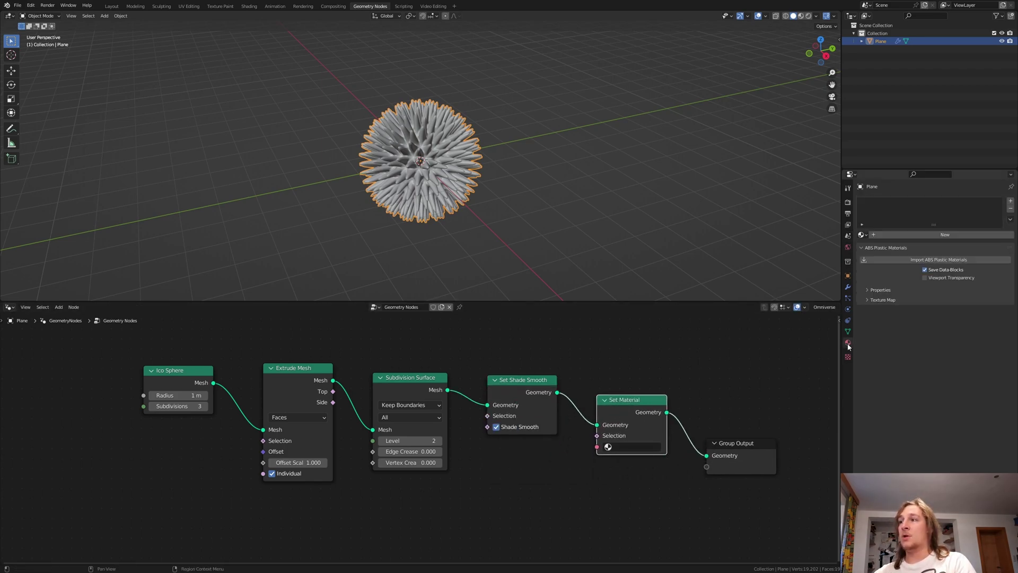
{"action": "left_click", "coordinate": [933, 234]}
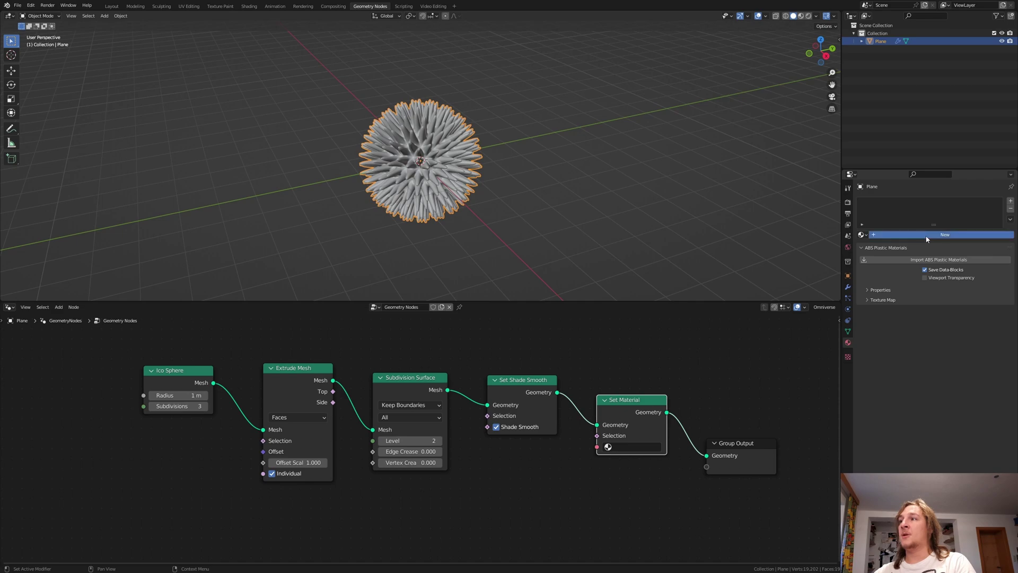
{"action": "left_click", "coordinate": [645, 448]}
{"action": "left_click", "coordinate": [646, 463]}
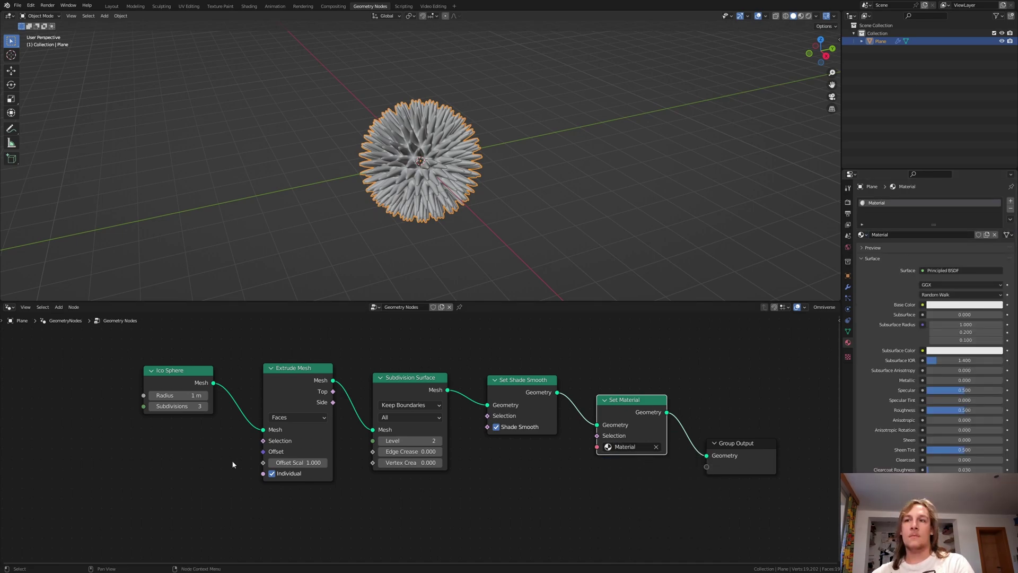
Add a Gradient Texture node set to Radial and link its Color output to Extrude Mesh's Offset Scale.
{"action": "middle_click_drag", "start_coordinate": [54, 459], "coordinate": [264, 422]}
{"action": "key", "text": "shift+a"}
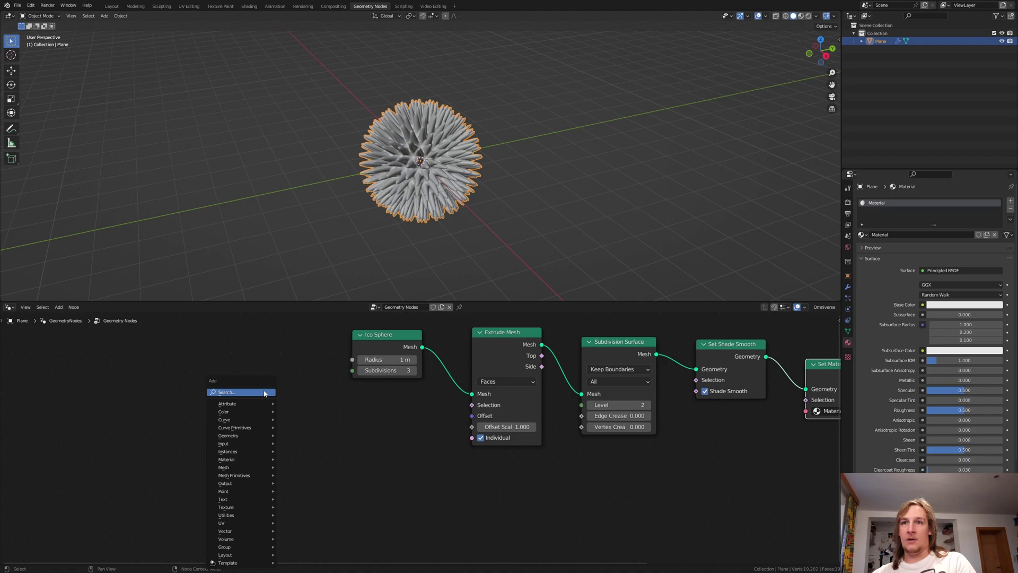
{"action": "type", "text": "gra"}
{"action": "key", "text": "Return"}
{"action": "left_click", "coordinate": [201, 456]}
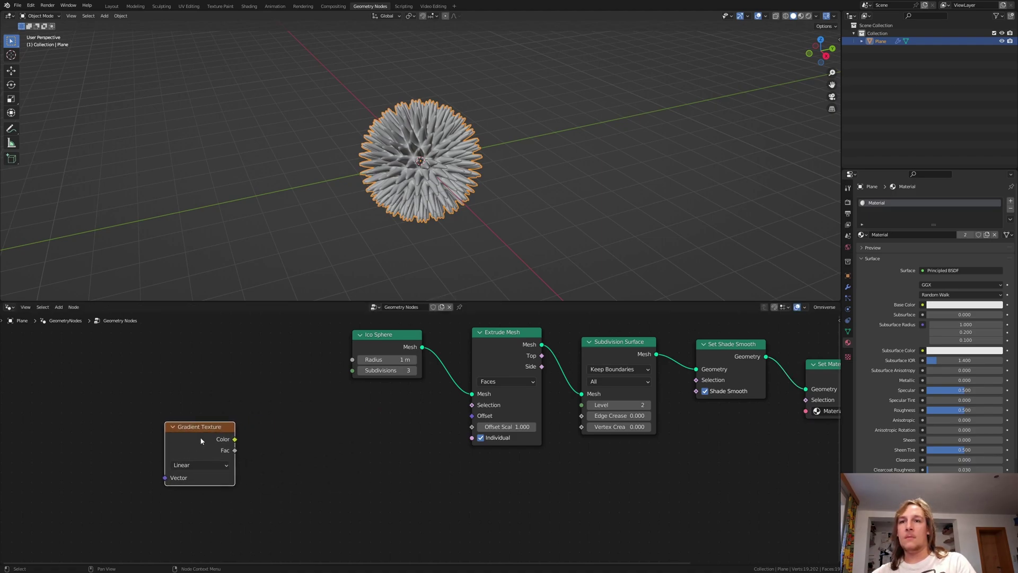
{"action": "left_click", "coordinate": [200, 464]}
{"action": "left_click", "coordinate": [212, 542]}
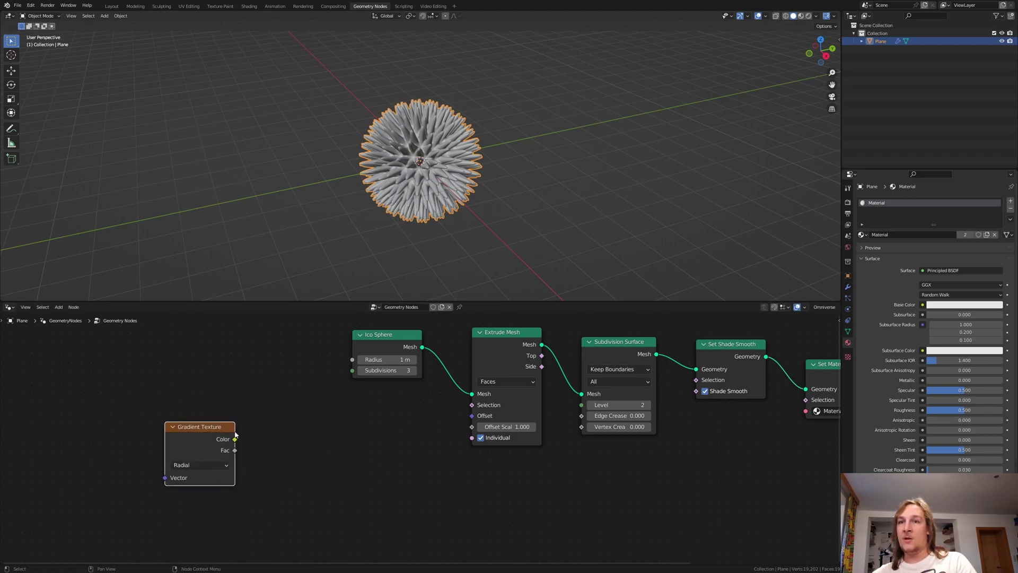
{"action": "left_click_drag", "start_coordinate": [235, 438], "coordinate": [480, 431]}
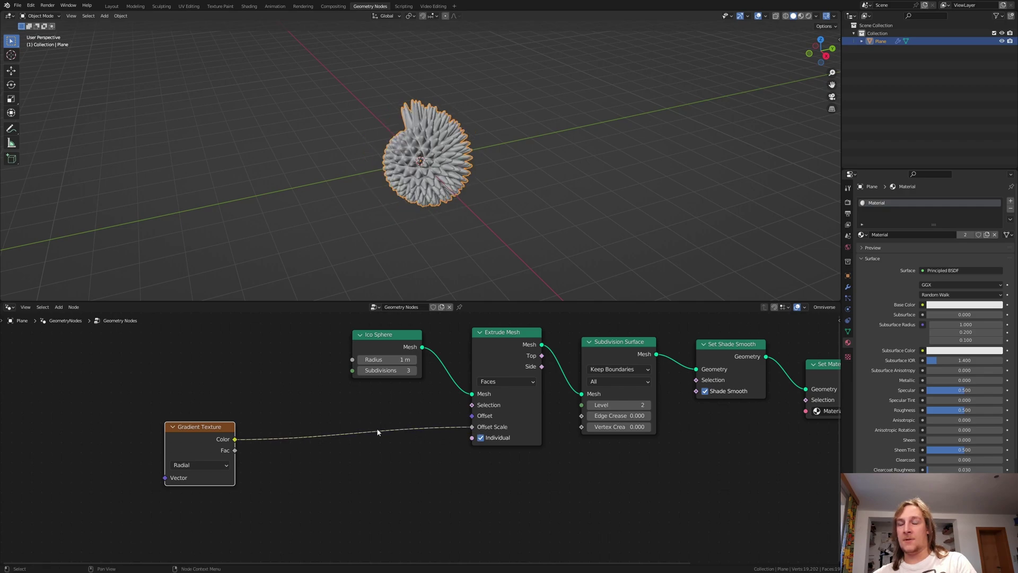
Insert a ColorRamp node after the Gradient Texture and move its black stop to position 0.541.
{"action": "key", "text": "shift+a"}
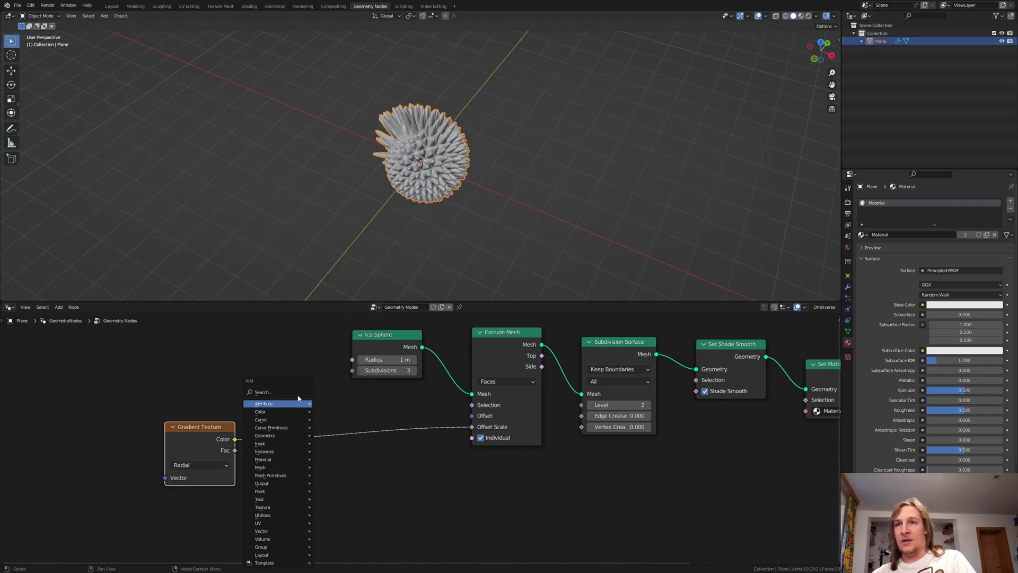
{"action": "type", "text": "co"}
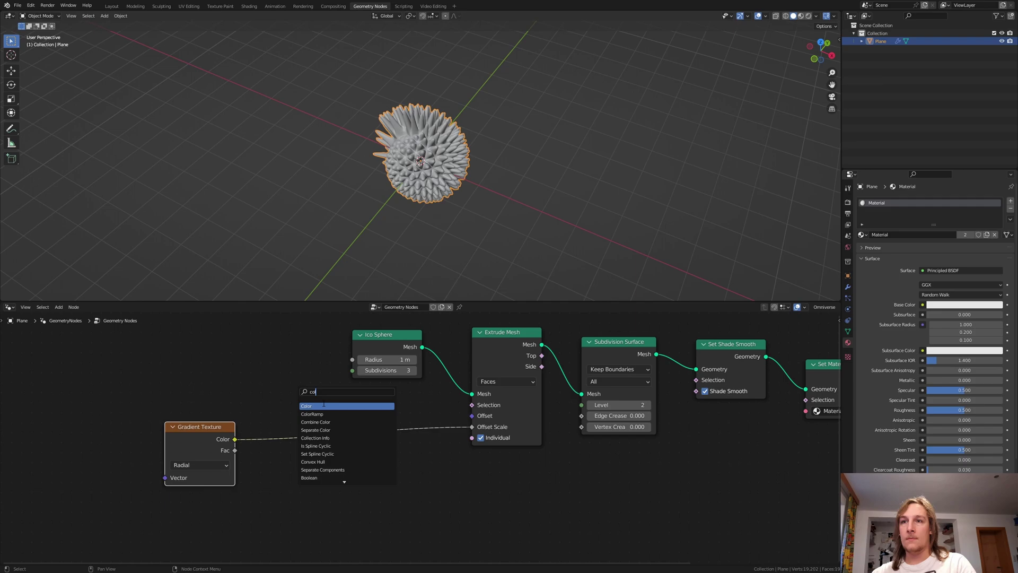
{"action": "left_click", "coordinate": [318, 414]}
{"action": "left_click", "coordinate": [288, 488]}
{"action": "left_click_drag", "start_coordinate": [289, 467], "coordinate": [349, 463]}
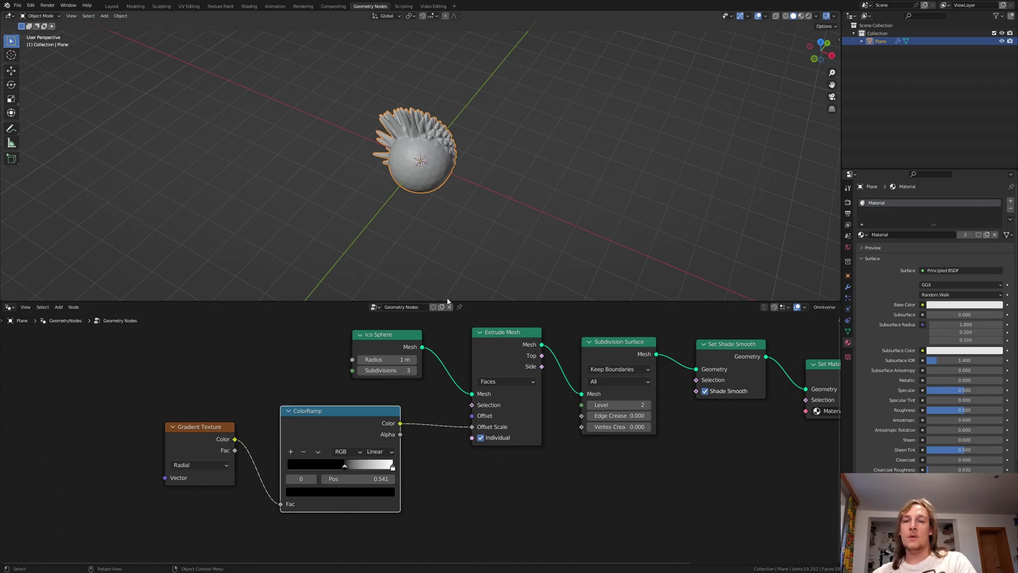
Insert a Random Value node between the ColorRamp's Color output and Extrude Mesh's Offset Scale.
{"action": "key", "text": "shift+a"}
{"action": "type", "text": "r"}
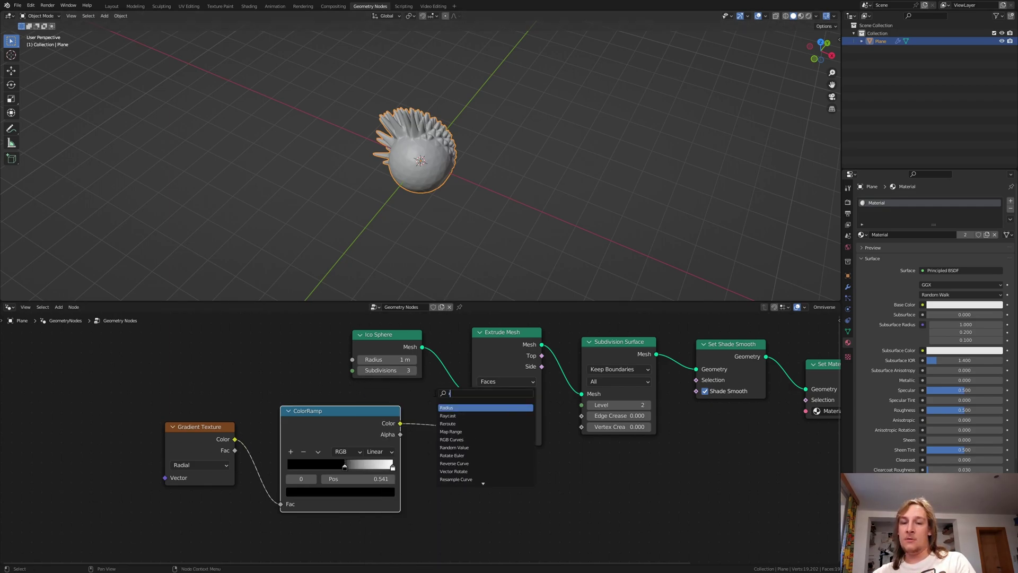
{"action": "type", "text": "andom"}
{"action": "key", "text": "Return"}
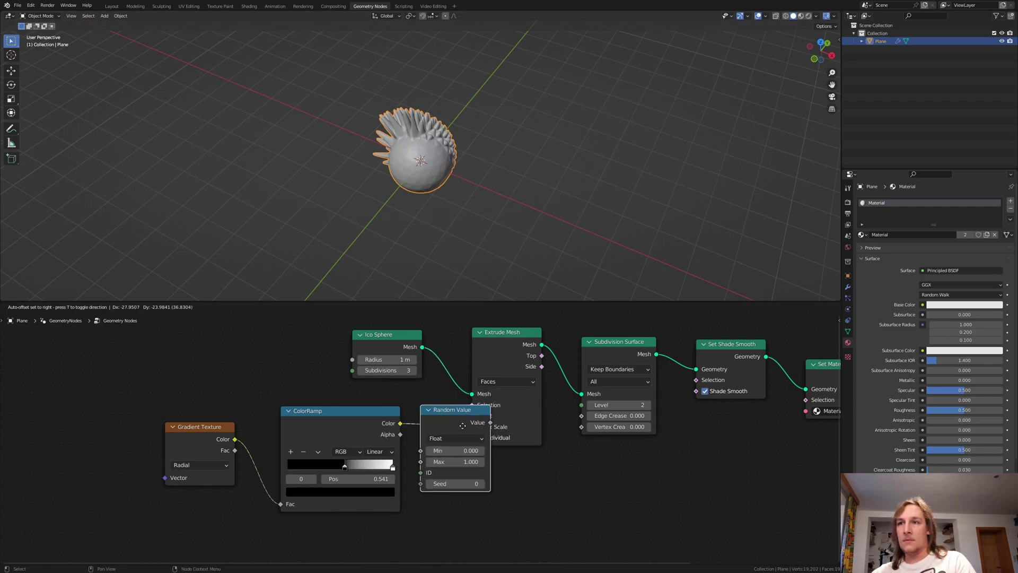
{"action": "left_click", "coordinate": [482, 425]}
Add a Wave Texture node, move the ColorRamp link to Random Value's Max, and link the wave's Color output to Min.
{"action": "key", "text": "shift+a"}
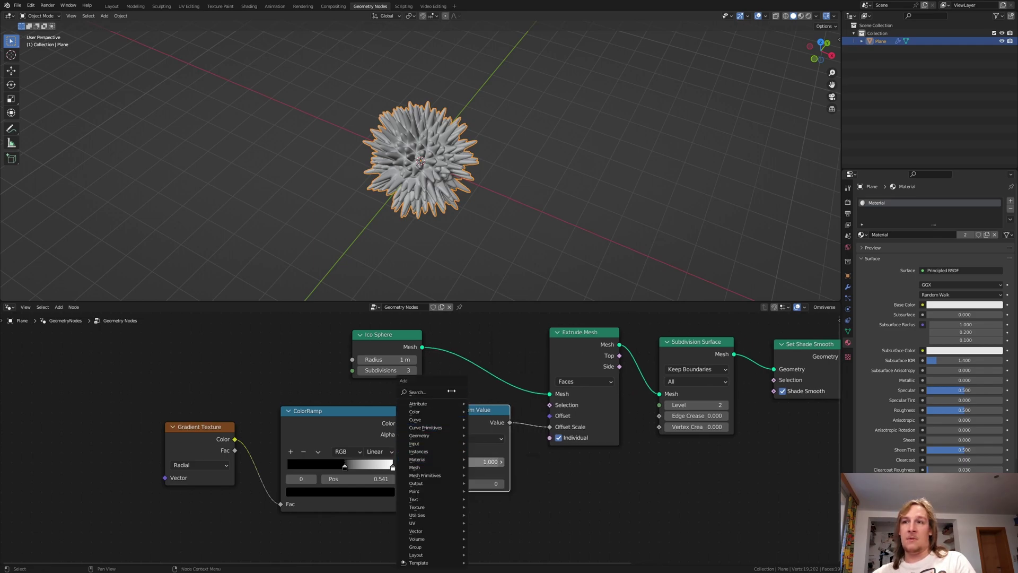
{"action": "type", "text": "wav"}
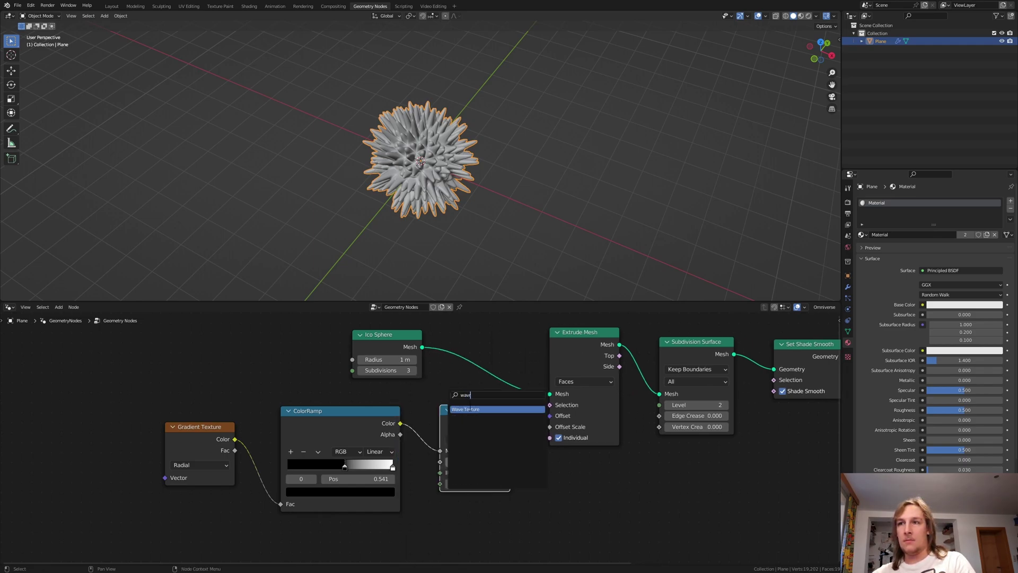
{"action": "key", "text": "Return"}
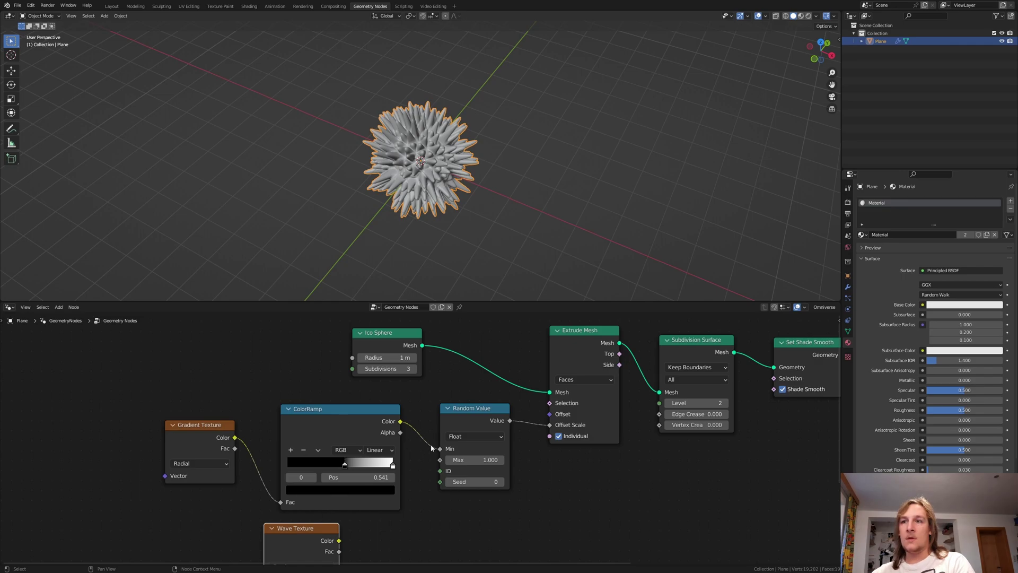
{"action": "left_click_drag", "start_coordinate": [440, 449], "coordinate": [441, 460]}
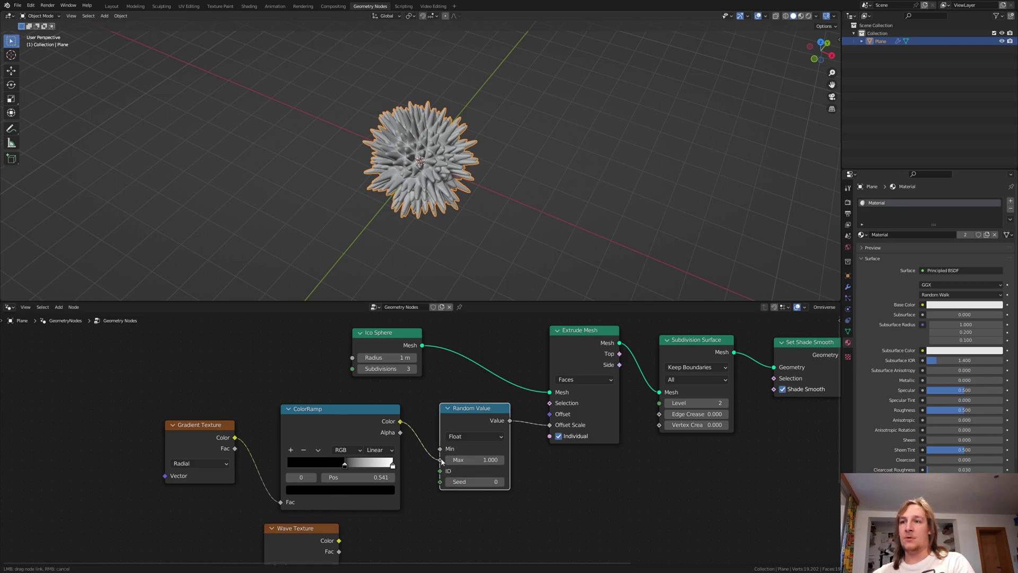
{"action": "scroll", "coordinate": [465, 465], "scroll_direction": "down", "scroll_amount": 5}
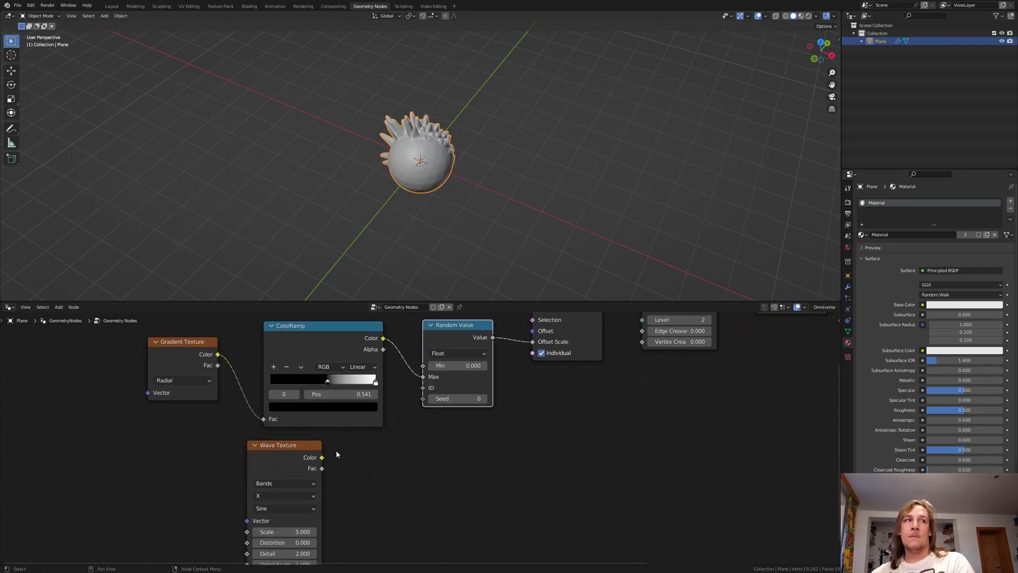
{"action": "left_click_drag", "start_coordinate": [321, 458], "coordinate": [328, 457]}
{"action": "left_click_drag", "start_coordinate": [391, 419], "coordinate": [423, 365]}
{"action": "left_click_drag", "start_coordinate": [262, 469], "coordinate": [250, 474]}
Insert a Math node set to Subtract between the Wave Texture's Color output and Random Value's Min.
{"action": "key", "text": "shift+a"}
{"action": "left_click", "coordinate": [244, 392]}
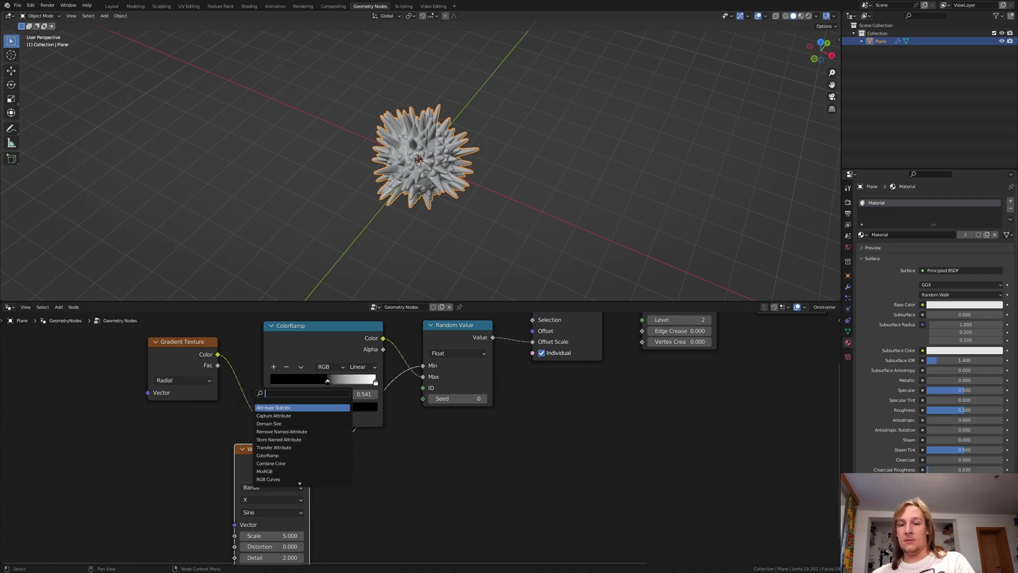
{"action": "type", "text": "mat"}
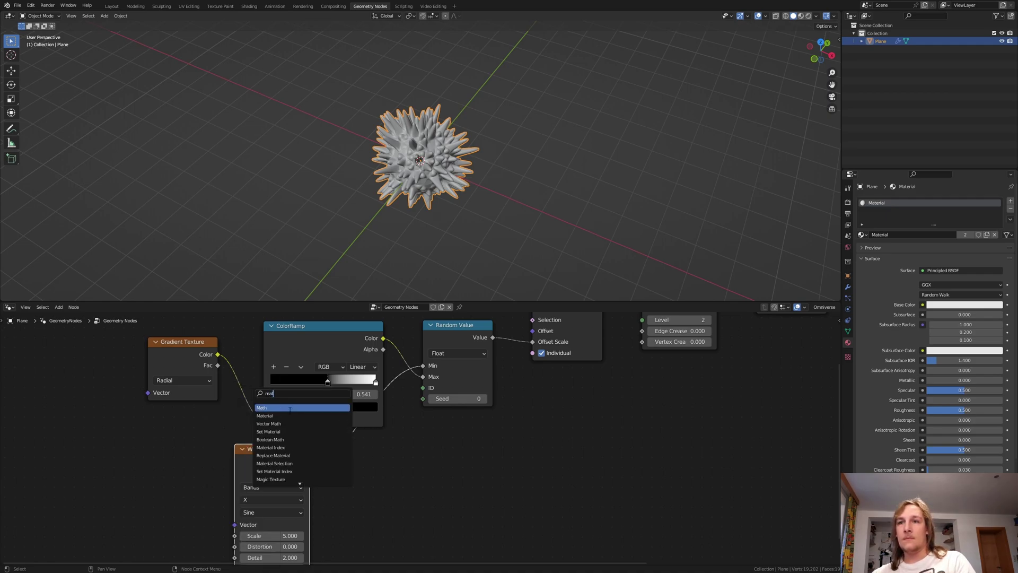
{"action": "left_click", "coordinate": [288, 408]}
{"action": "left_click", "coordinate": [379, 441]}
{"action": "left_click", "coordinate": [377, 464]}
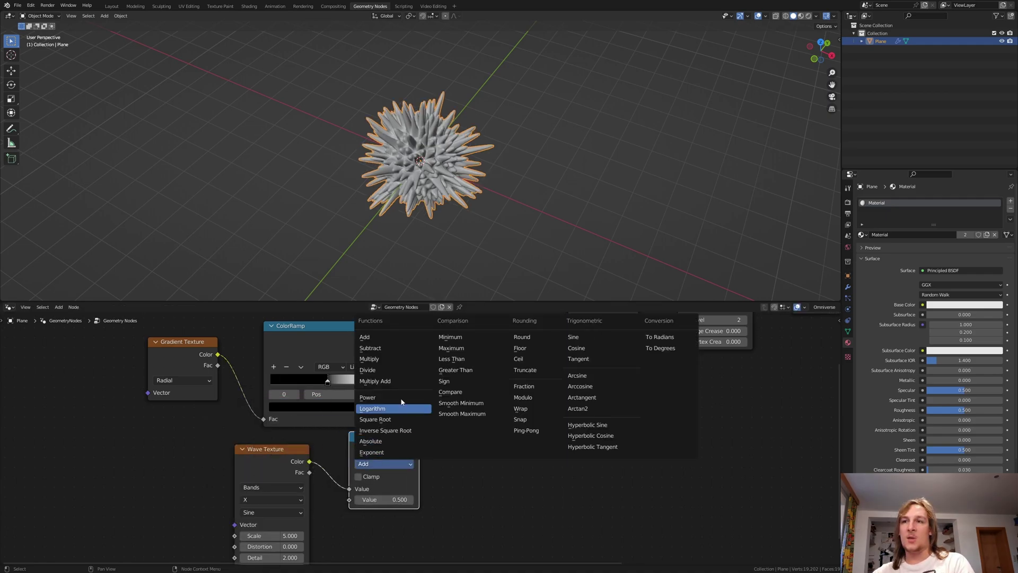
{"action": "left_click", "coordinate": [401, 353]}
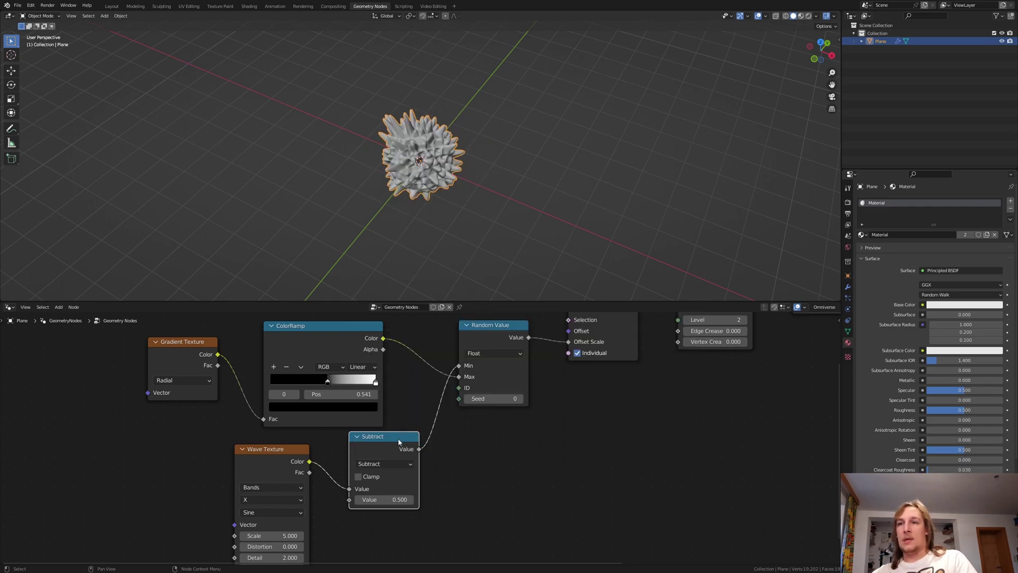
Duplicate the Subtract node between the Gradient Texture and the ColorRamp, and set the copy to Add.
{"action": "left_click_drag", "start_coordinate": [399, 442], "coordinate": [306, 348]}
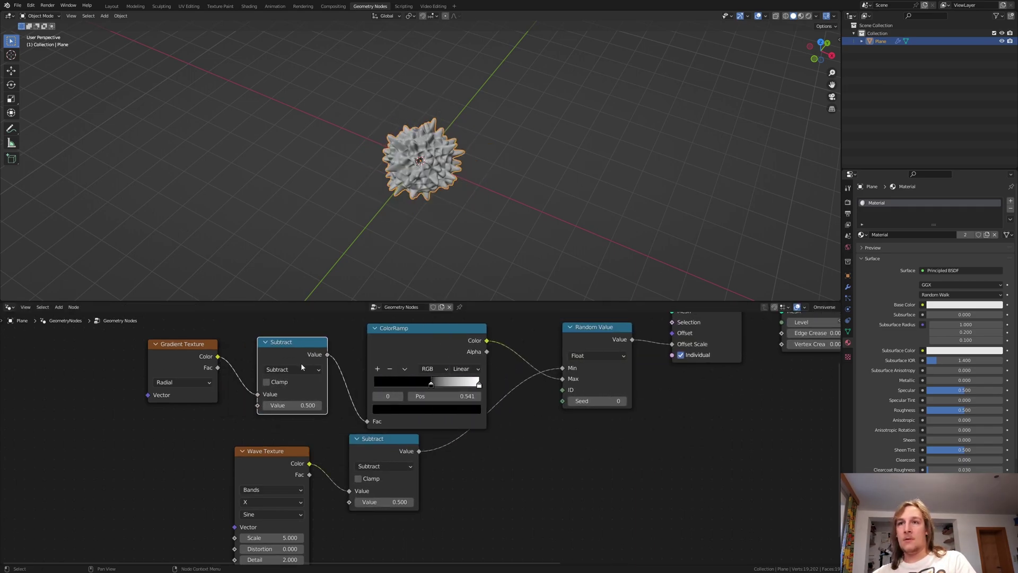
{"action": "left_click", "coordinate": [303, 370]}
{"action": "left_click", "coordinate": [273, 397]}
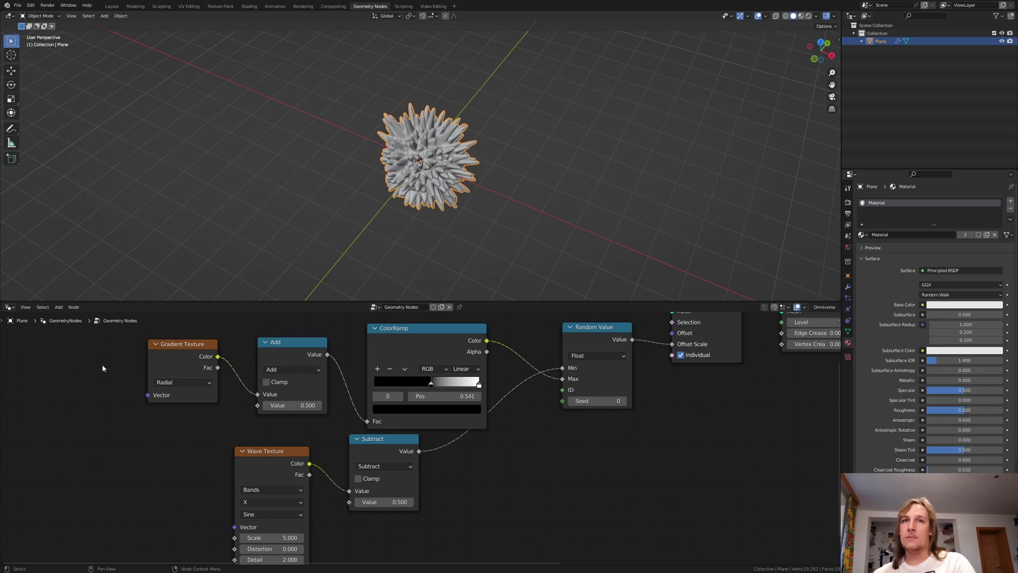
Split the 3D viewport horizontally and turn the lower area into a Timeline.
{"action": "left_click_drag", "start_coordinate": [2, 299], "coordinate": [5, 219]}
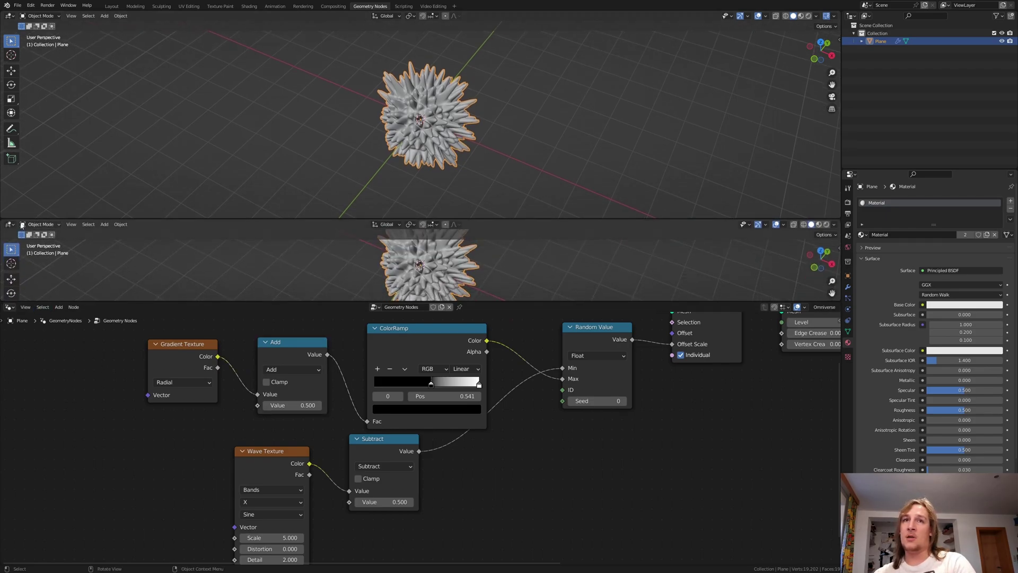
{"action": "left_click", "coordinate": [9, 224]}
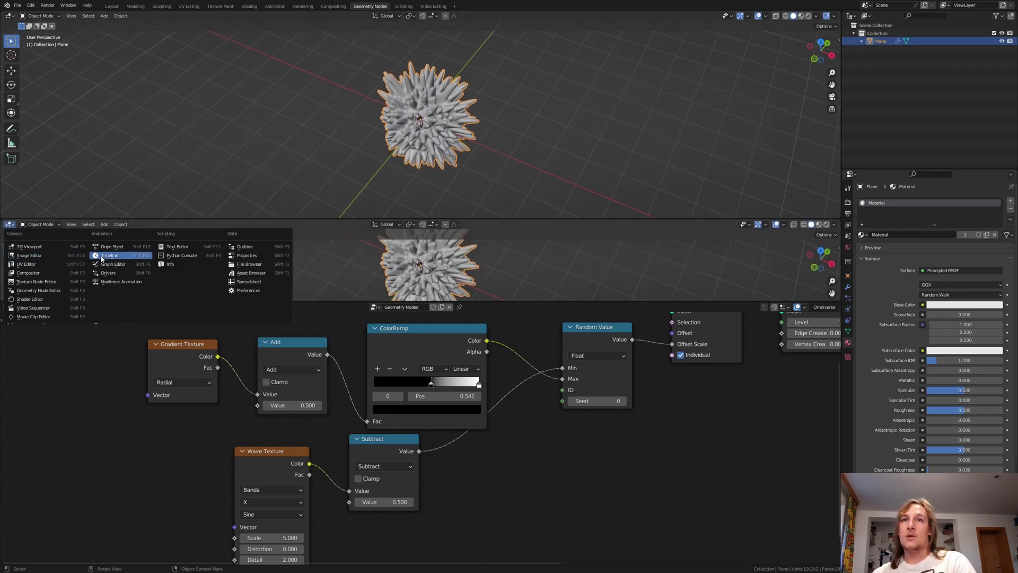
{"action": "left_click", "coordinate": [113, 258]}
On frame 1, keyframe the Add node's Value at -1.000 and the Wave Texture's Distortion at 0.000.
{"action": "left_click", "coordinate": [301, 404]}
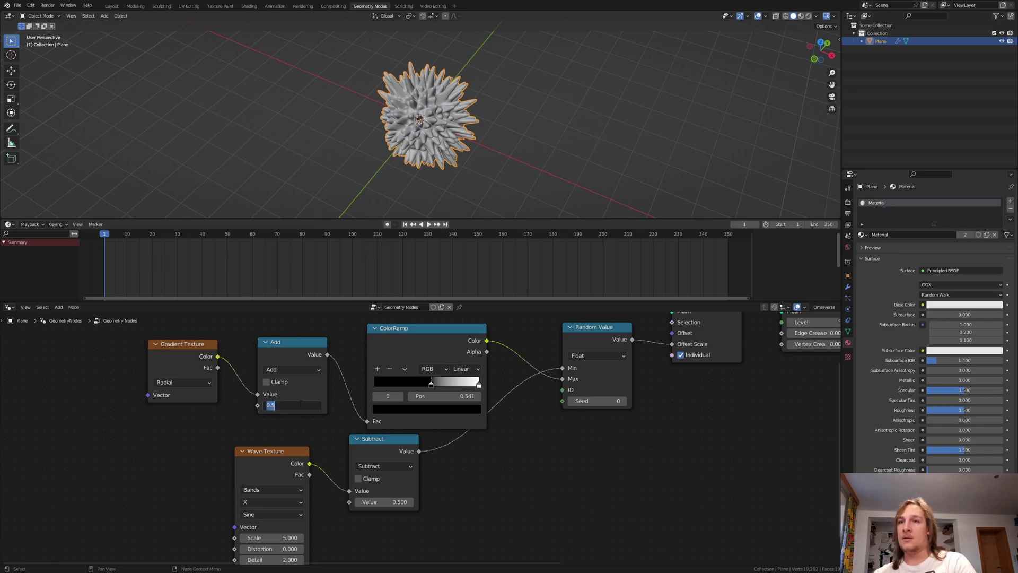
{"action": "key", "text": "Return"}
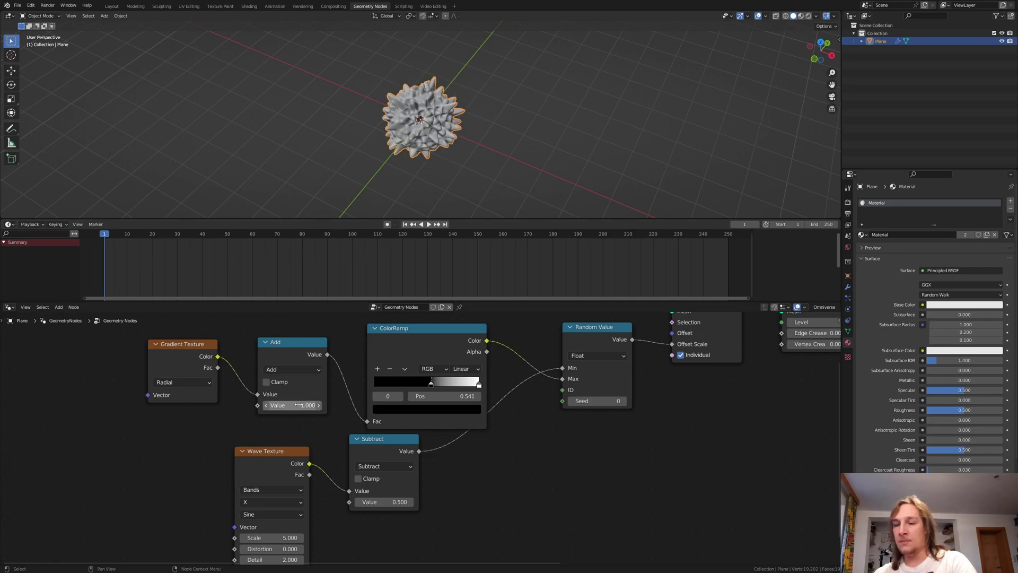
{"action": "key", "text": "i"}
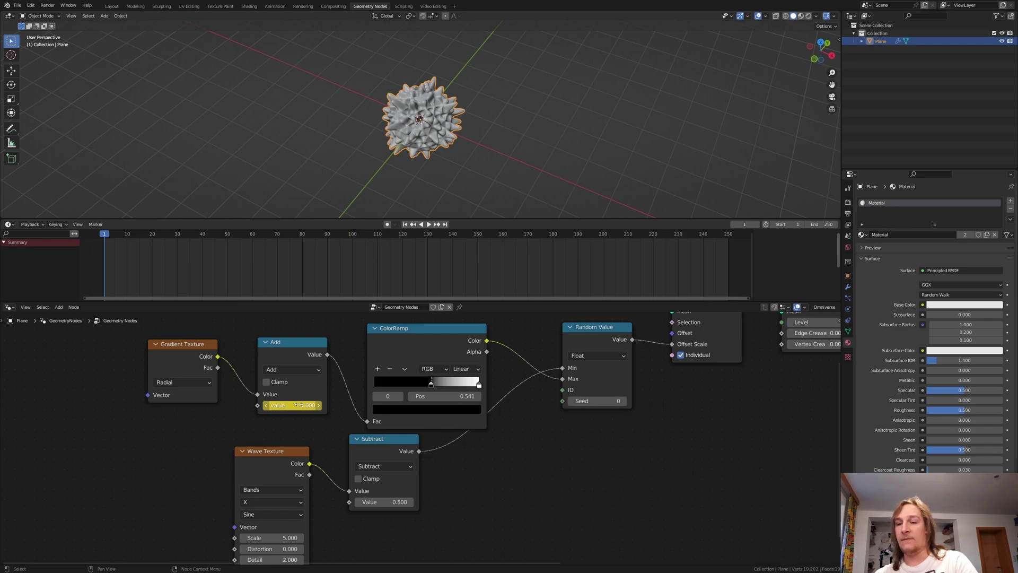
{"action": "middle_click_drag", "start_coordinate": [283, 547], "coordinate": [286, 513]}
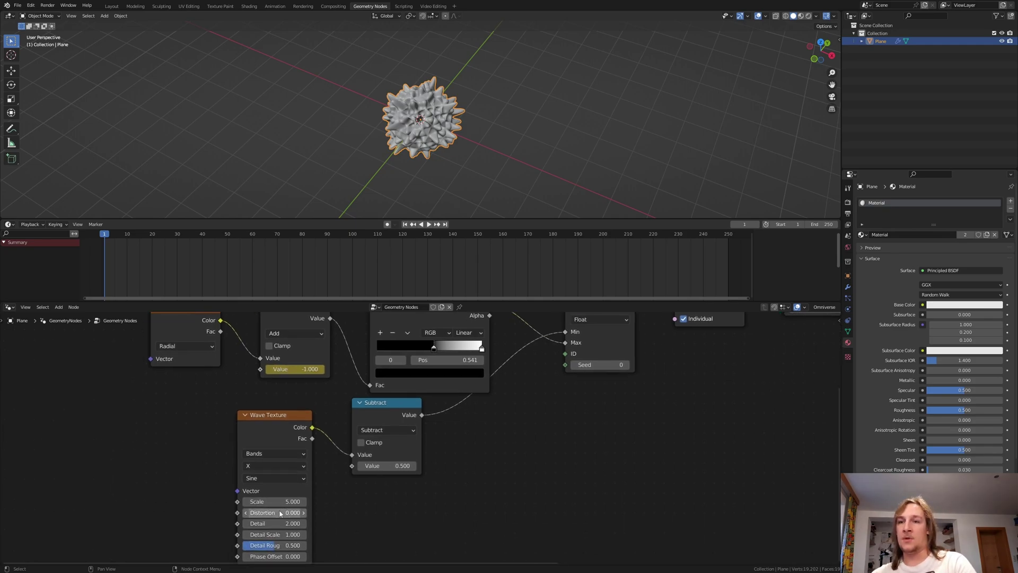
{"action": "key", "text": "i"}
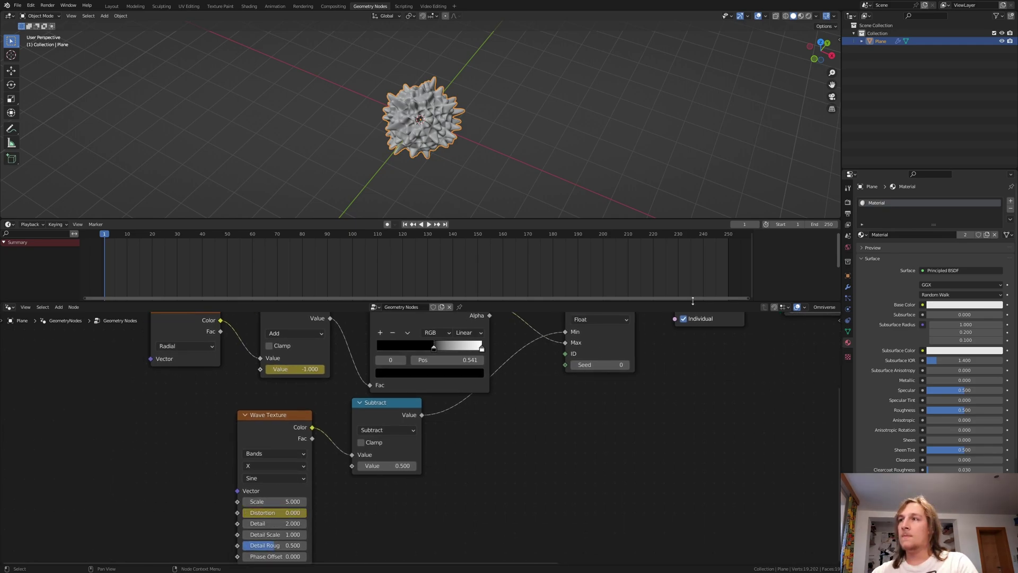
Go to frame 125 and keyframe the Add node's Value at 1.000.
{"action": "left_click", "coordinate": [745, 224]}
{"action": "type", "text": "12"}
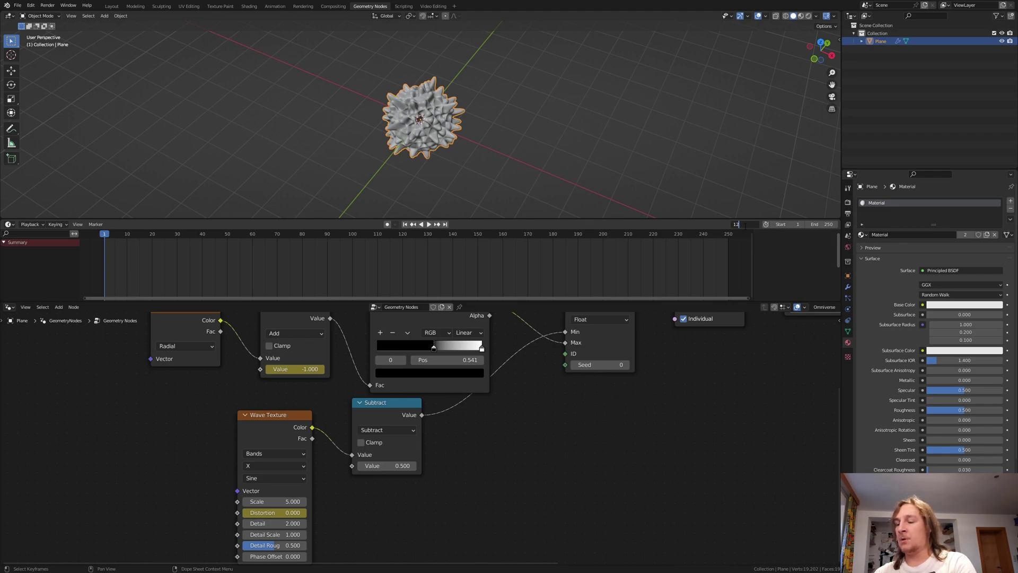
{"action": "type", "text": "5"}
{"action": "key", "text": "Return"}
{"action": "left_click", "coordinate": [294, 368]}
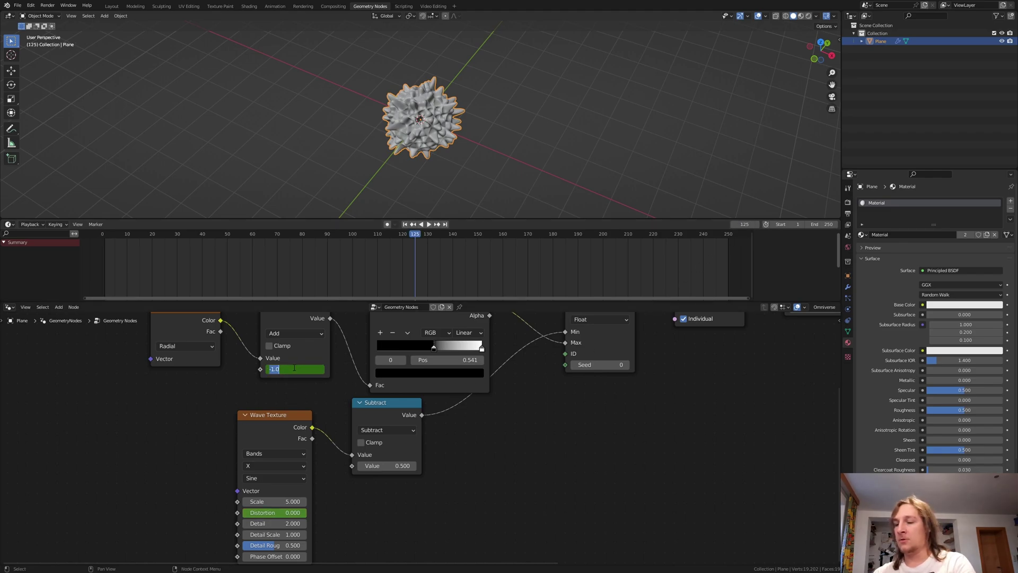
{"action": "type", "text": "1"}
{"action": "key", "text": "Return"}
{"action": "key", "text": "i"}
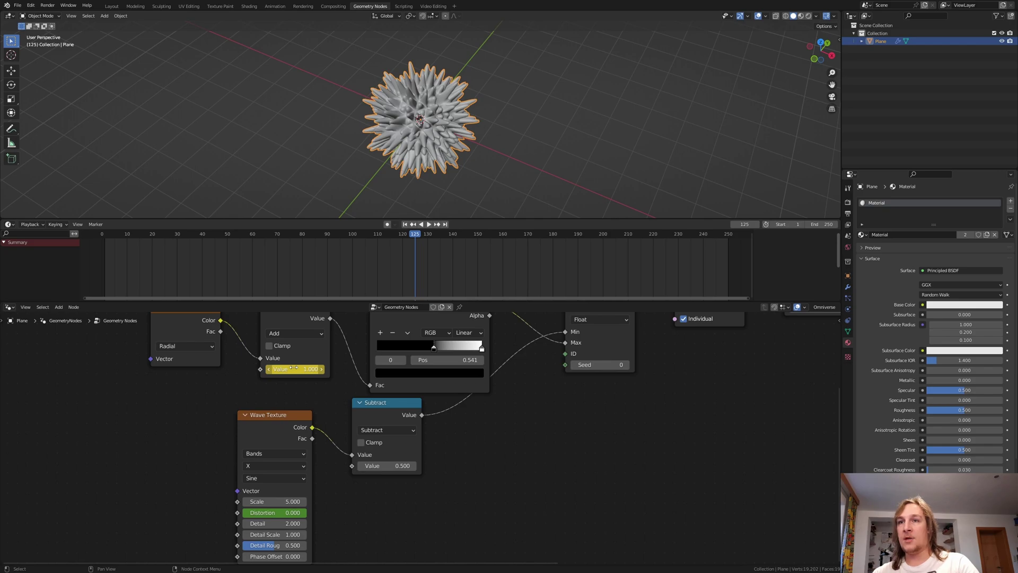
Set the Wave Texture's Distortion to -140 and keyframe it on frame 125.
{"action": "left_click", "coordinate": [266, 513]}
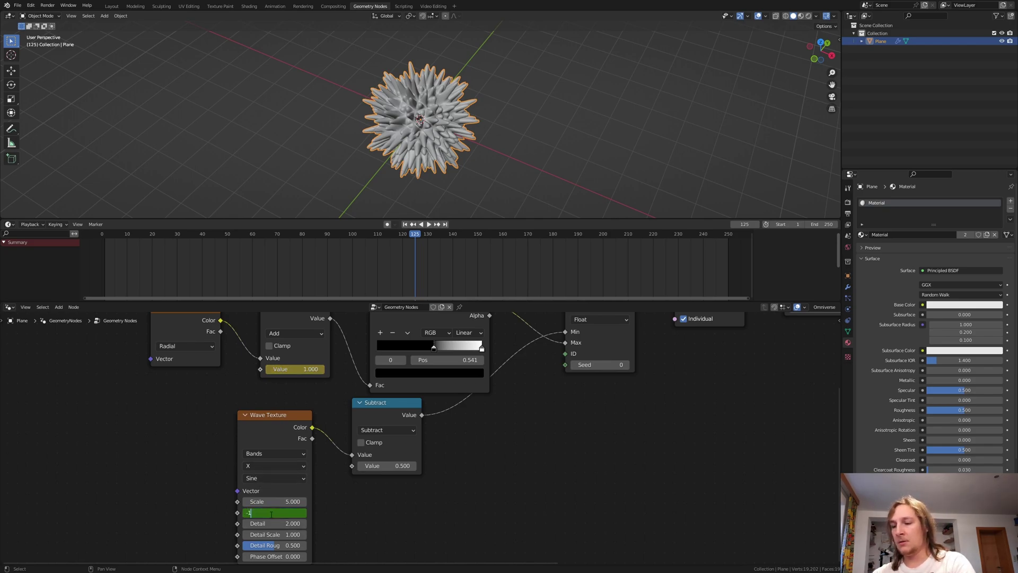
{"action": "type", "text": "-140"}
{"action": "key", "text": "Return"}
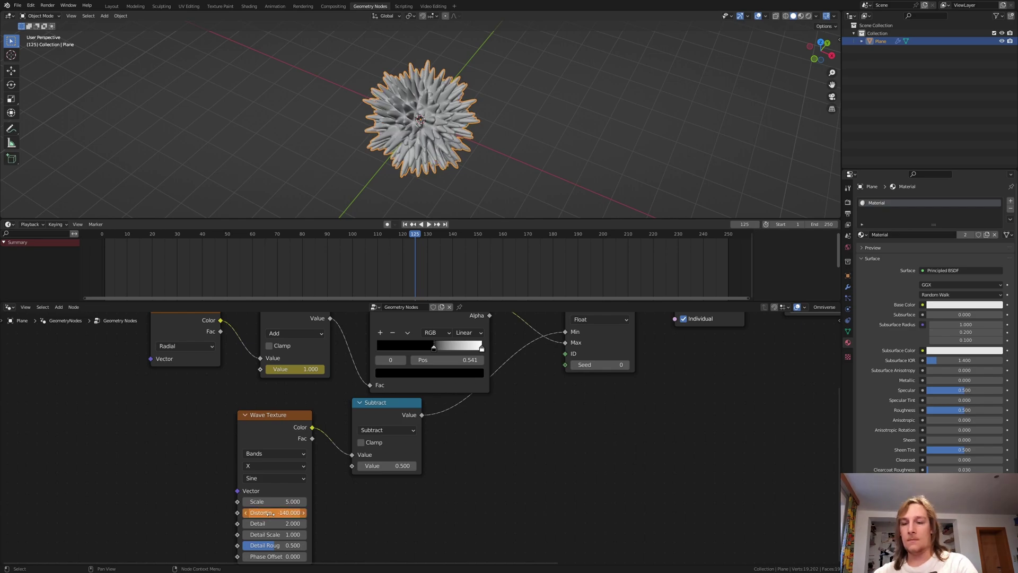
{"action": "key", "text": "i"}
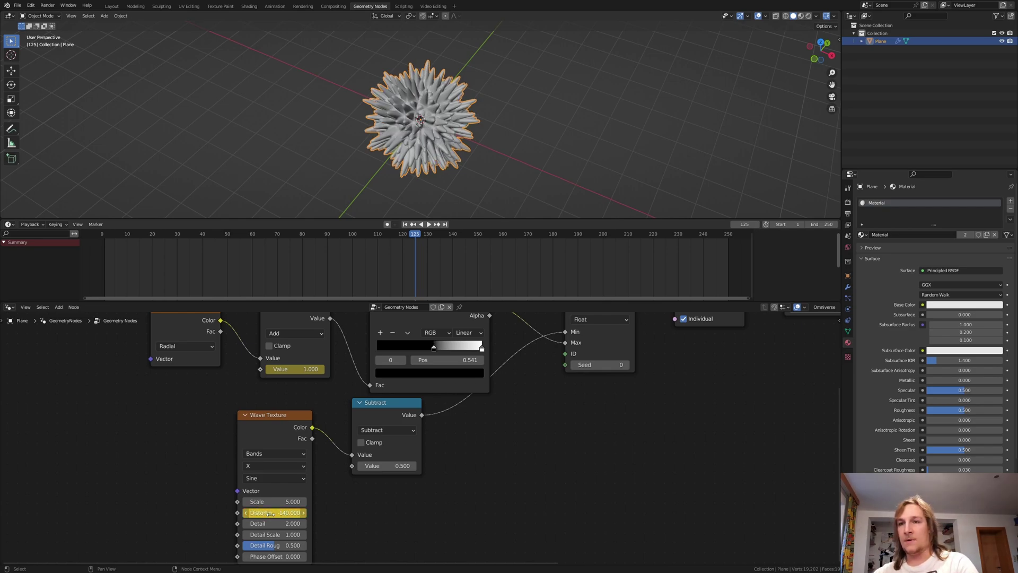
Enable Clamp on the Add node and copy its frame 1 keyframe to frame 251.
{"action": "left_click", "coordinate": [445, 224]}
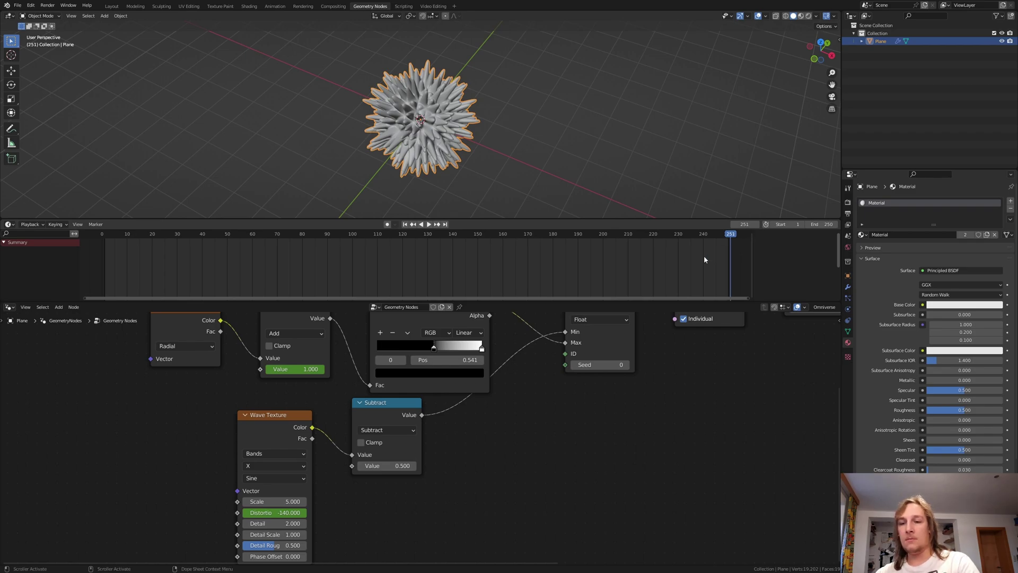
{"action": "left_click", "coordinate": [316, 351]}
{"action": "left_click", "coordinate": [300, 354]}
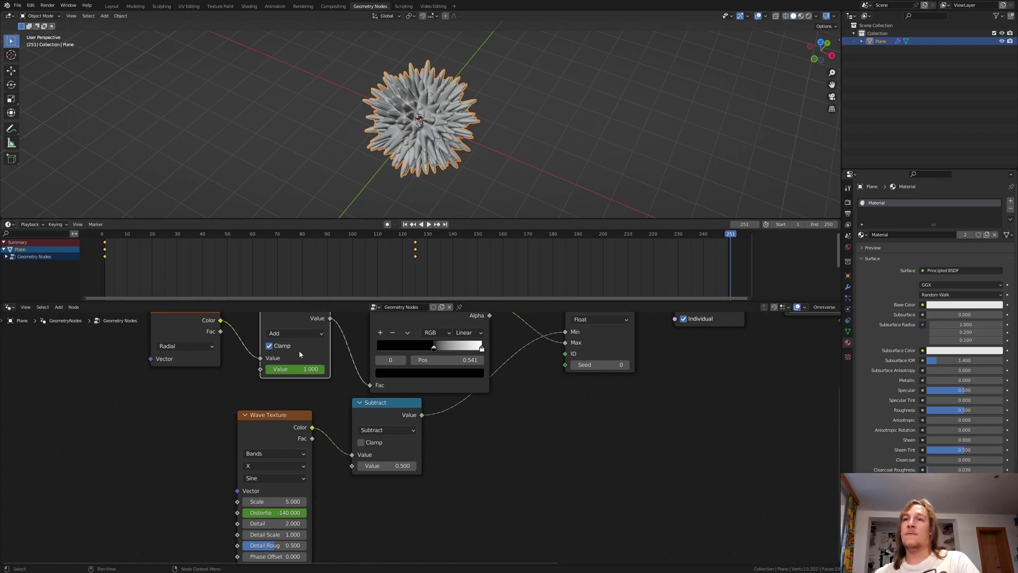
{"action": "left_click", "coordinate": [105, 252]}
{"action": "key", "text": "shift+d"}
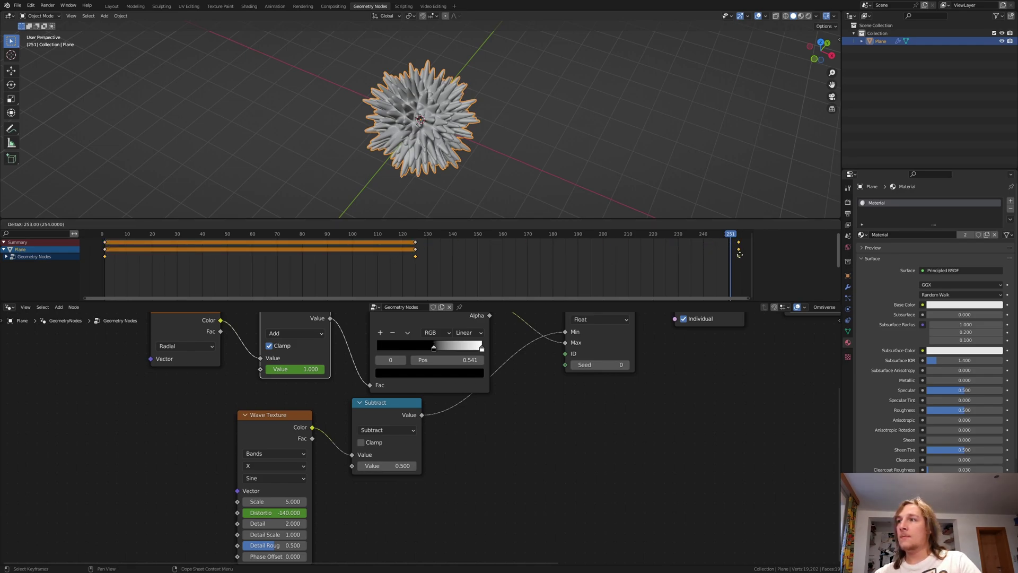
{"action": "left_click", "coordinate": [730, 256]}
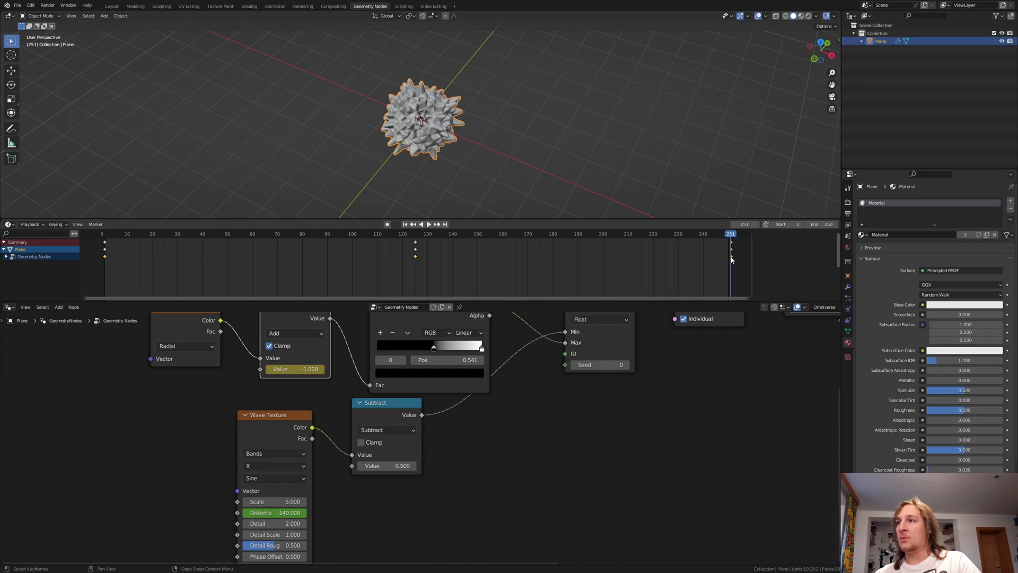
Copy the Wave Texture's frame 1 Distortion keyframe to frame 251 and play the animation.
{"action": "left_click", "coordinate": [271, 442]}
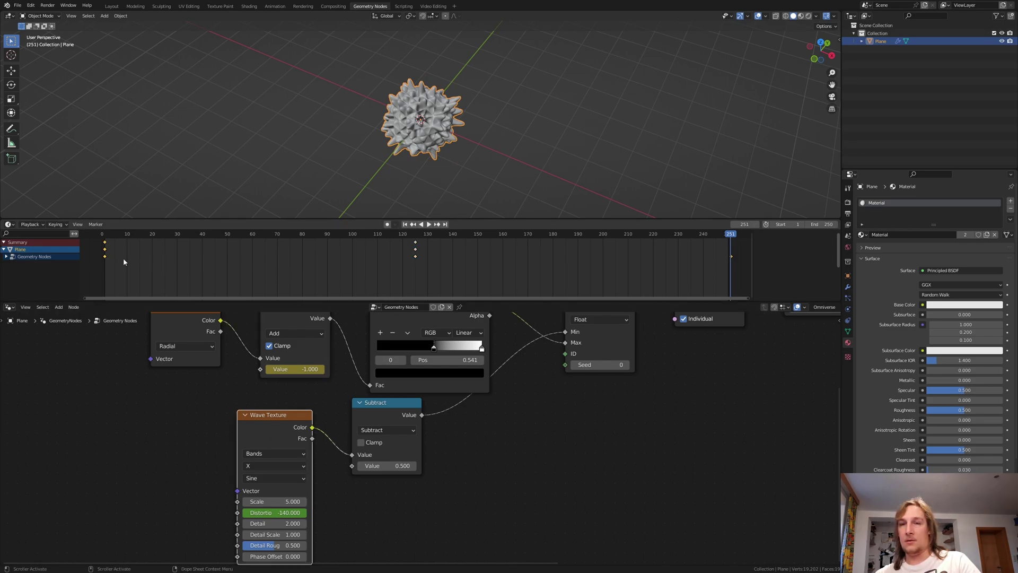
{"action": "key", "text": "shift+d"}
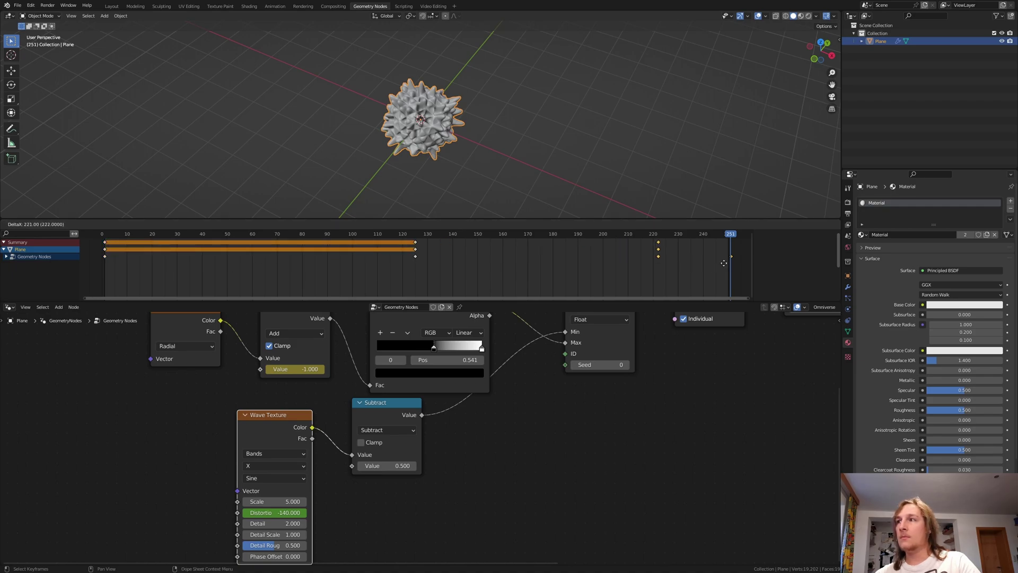
{"action": "left_click", "coordinate": [125, 255]}
{"action": "key", "text": "space"}
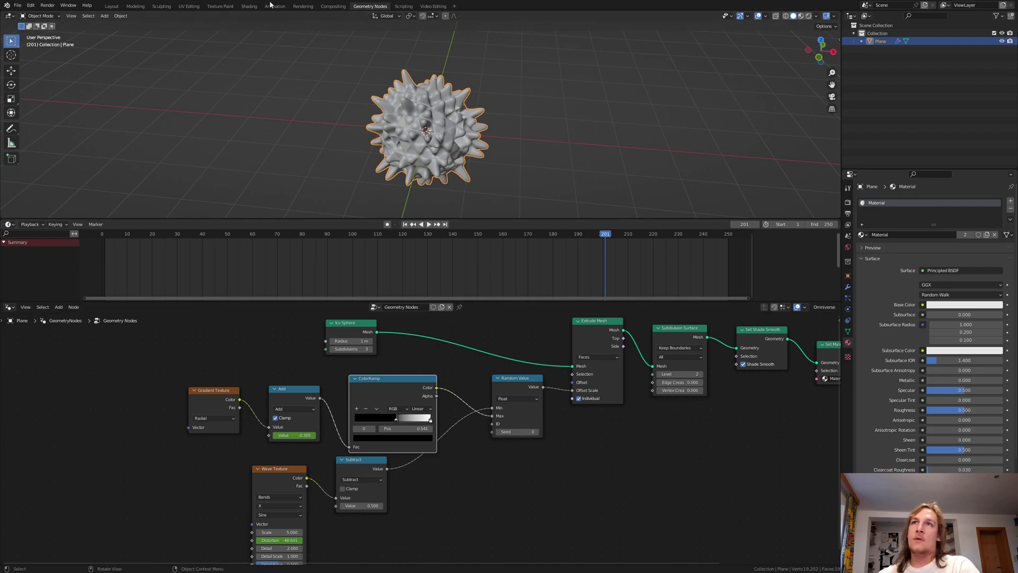
Switch to the Shading workspace with rendered viewport shading and set the Color Management Look to Very High Contrast.
{"action": "left_click", "coordinate": [248, 6]}
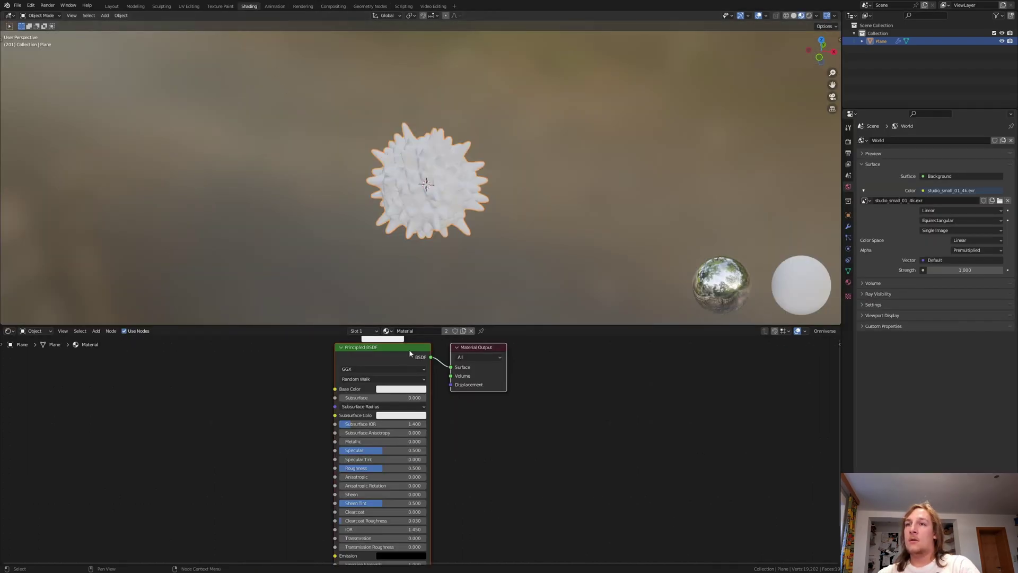
{"action": "left_click", "coordinate": [808, 16]}
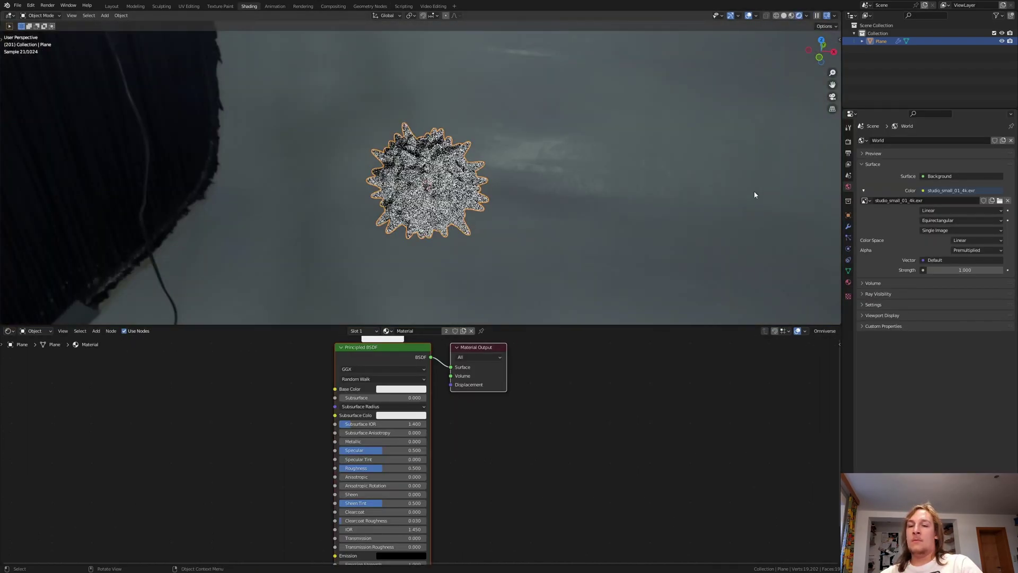
{"action": "left_click", "coordinate": [848, 142]}
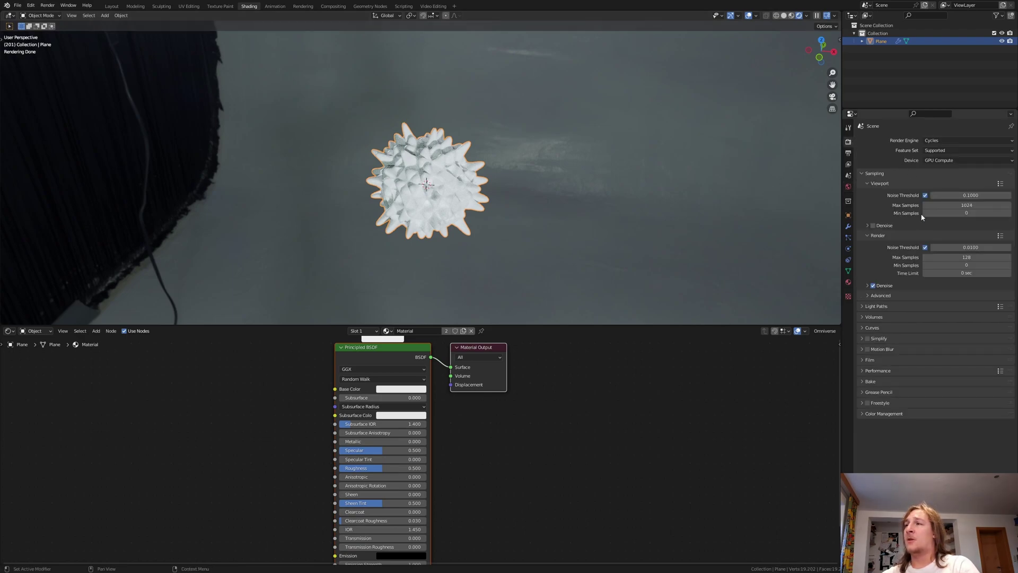
{"action": "left_click", "coordinate": [898, 415]}
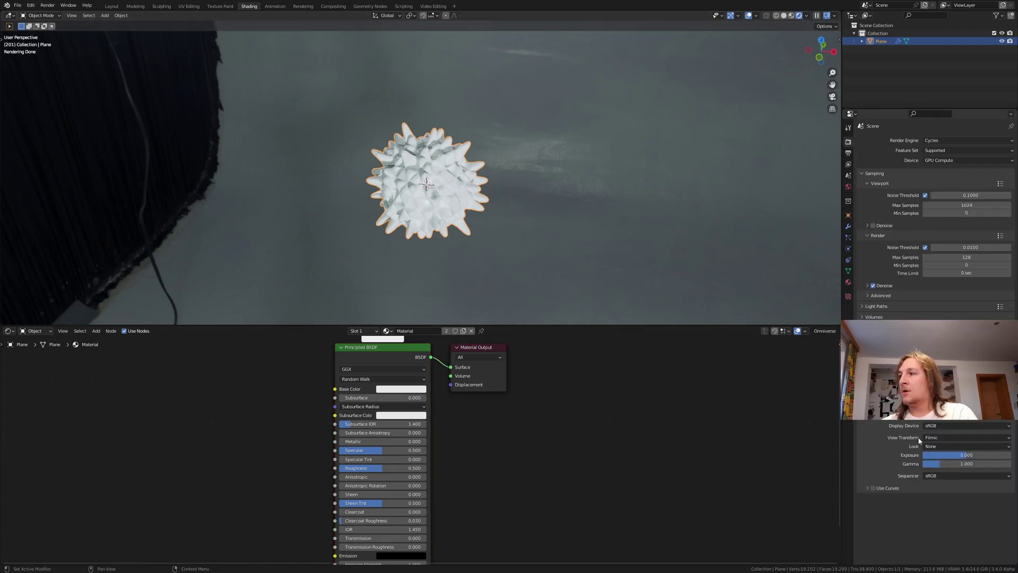
{"action": "left_click", "coordinate": [944, 446]}
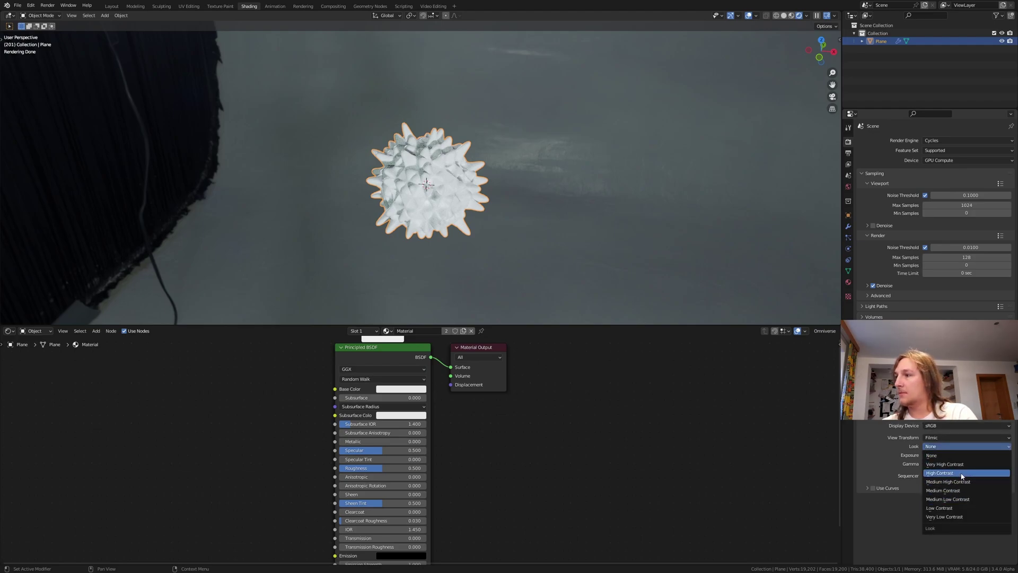
{"action": "left_click", "coordinate": [949, 464]}
Enable Transparent film and Transparent Glass in the render settings.
{"action": "left_click", "coordinate": [869, 359]}
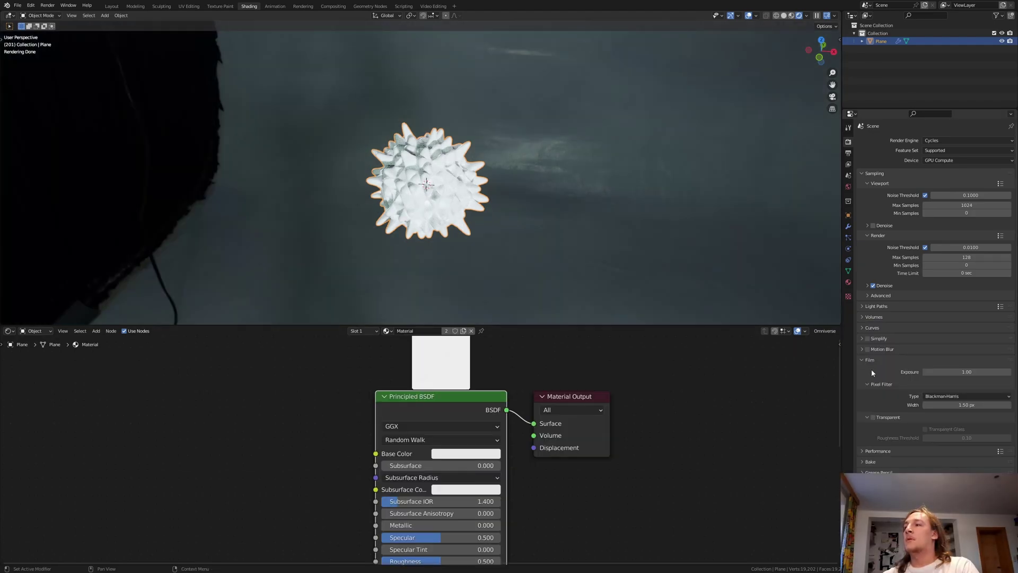
{"action": "left_click", "coordinate": [877, 420]}
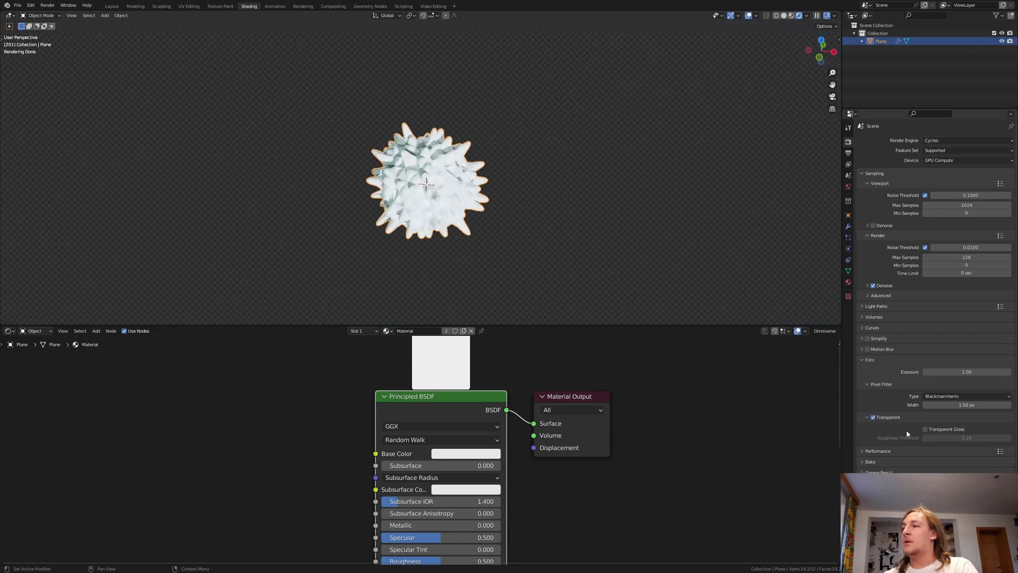
{"action": "left_click", "coordinate": [926, 430]}
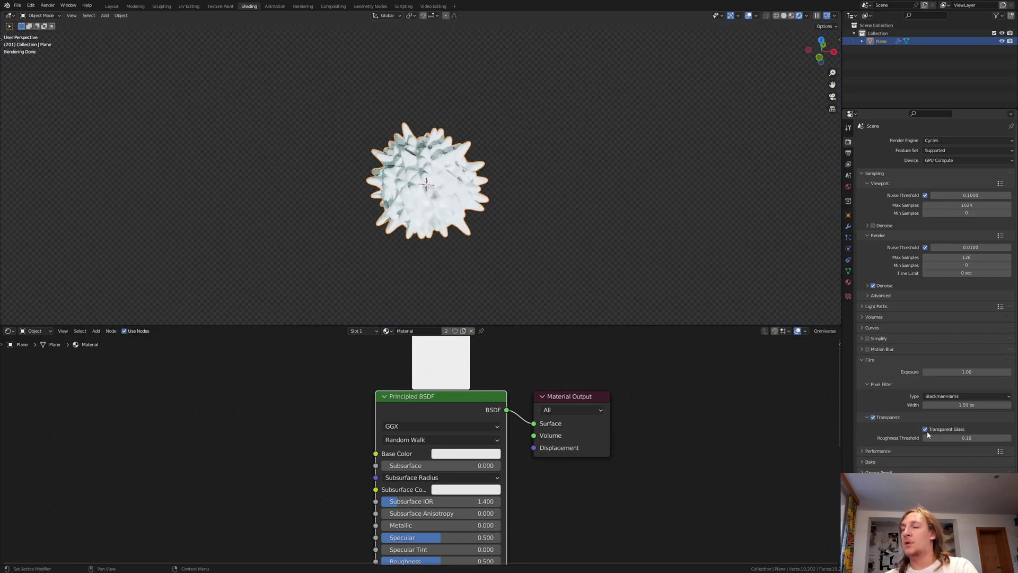
Replace the Principled BSDF with a Glass BSDF connected to the Material Output's Surface.
{"action": "scroll", "coordinate": [430, 229], "scroll_direction": "up", "scroll_amount": 3}
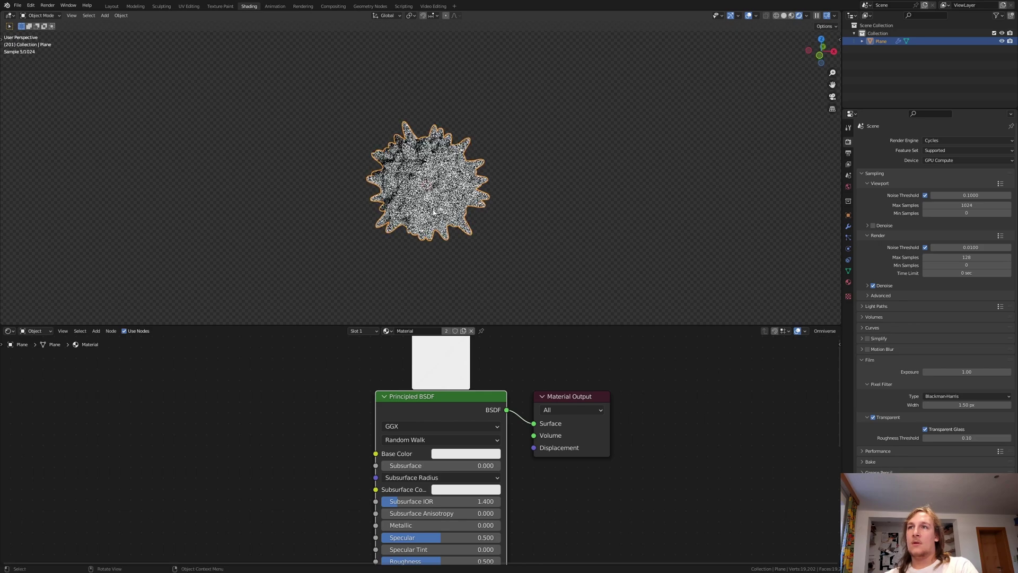
{"action": "key", "text": "x"}
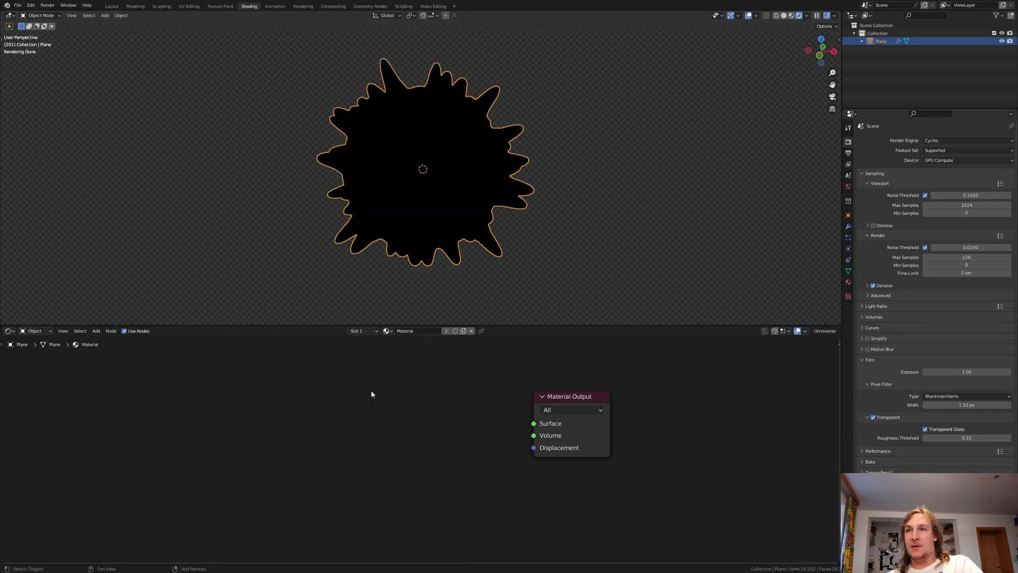
{"action": "key", "text": "shift+a"}
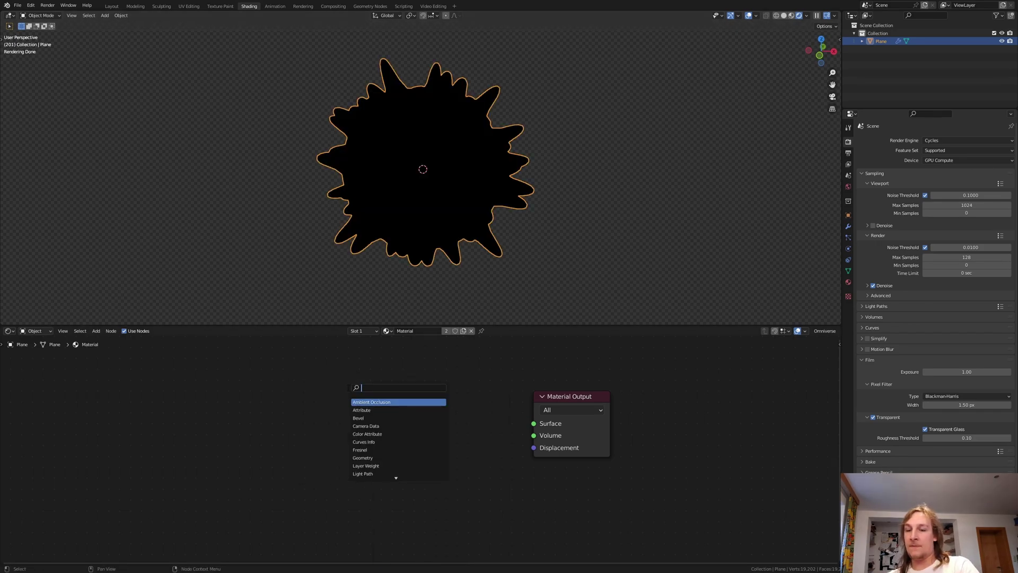
{"action": "type", "text": "glass"}
{"action": "key", "text": "Return"}
{"action": "left_click", "coordinate": [321, 377]}
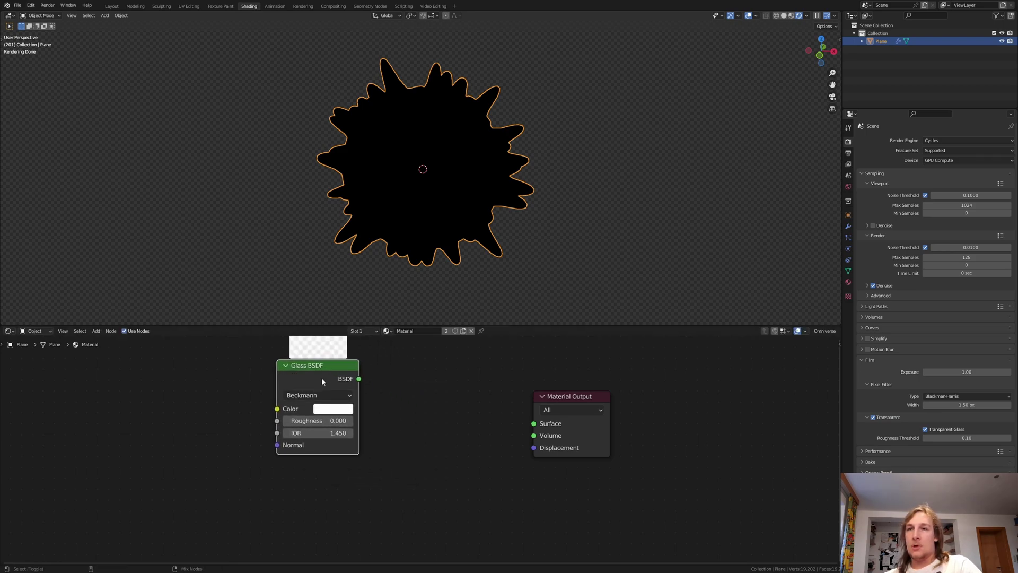
{"action": "left_click", "coordinate": [321, 378], "text": "ctrl+shift"}
Add an Emission shader node below the Glass BSDF.
{"action": "key", "text": "shift+a"}
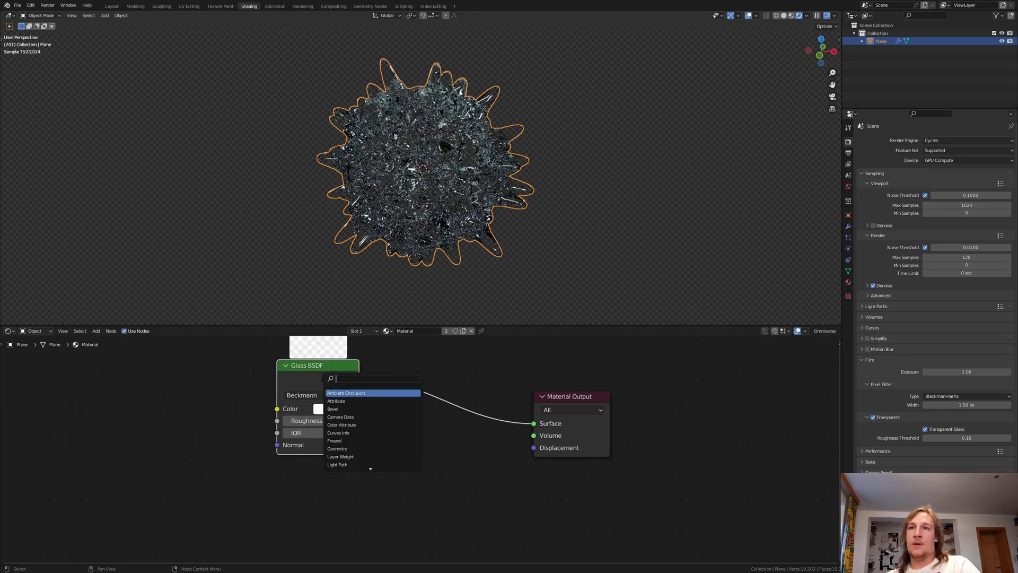
{"action": "type", "text": "emission"}
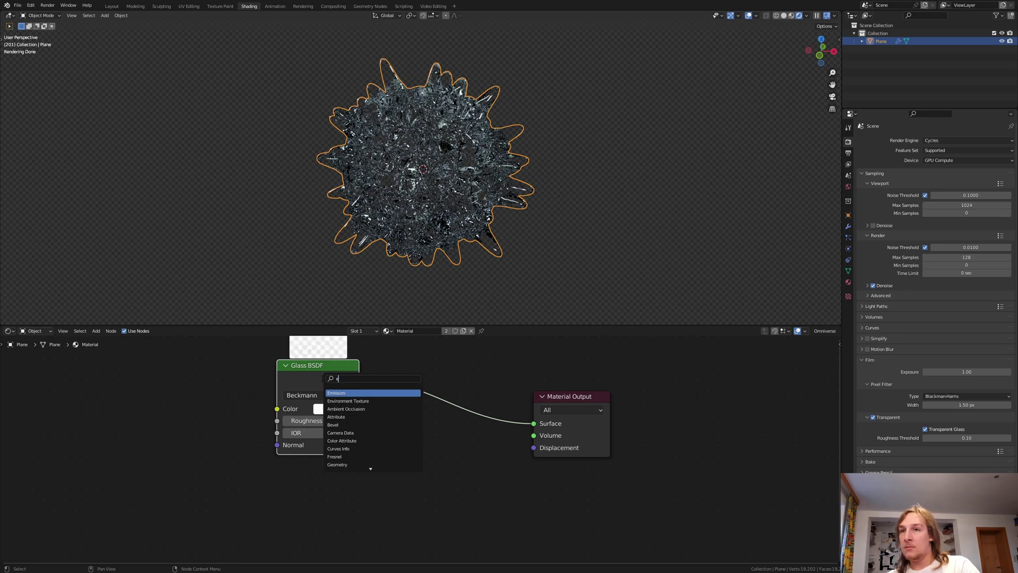
{"action": "key", "text": "Return"}
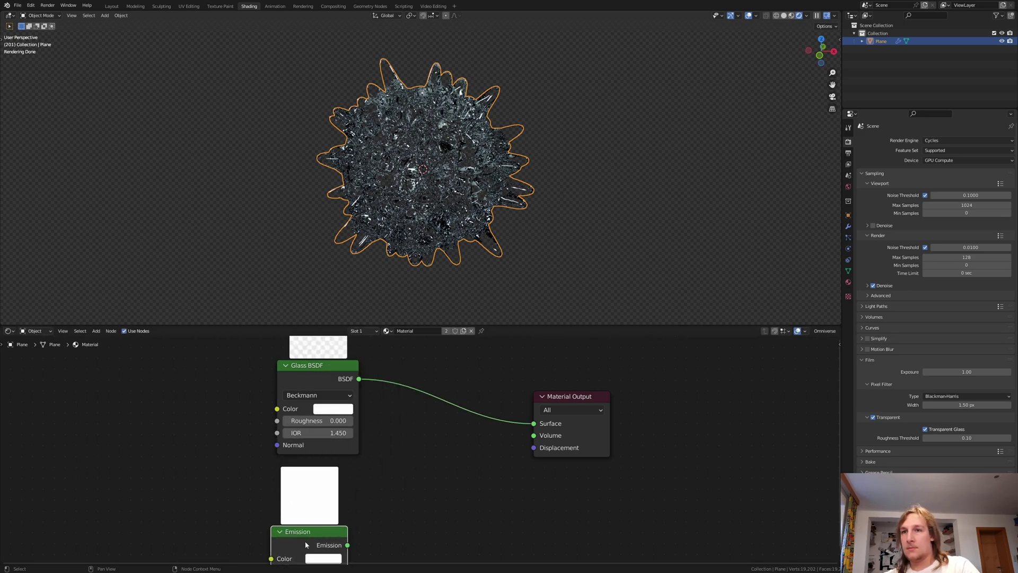
Insert a Mix Shader between the Glass BSDF and Material Output and connect Emission to its second Shader input.
{"action": "key", "text": "shift+a"}
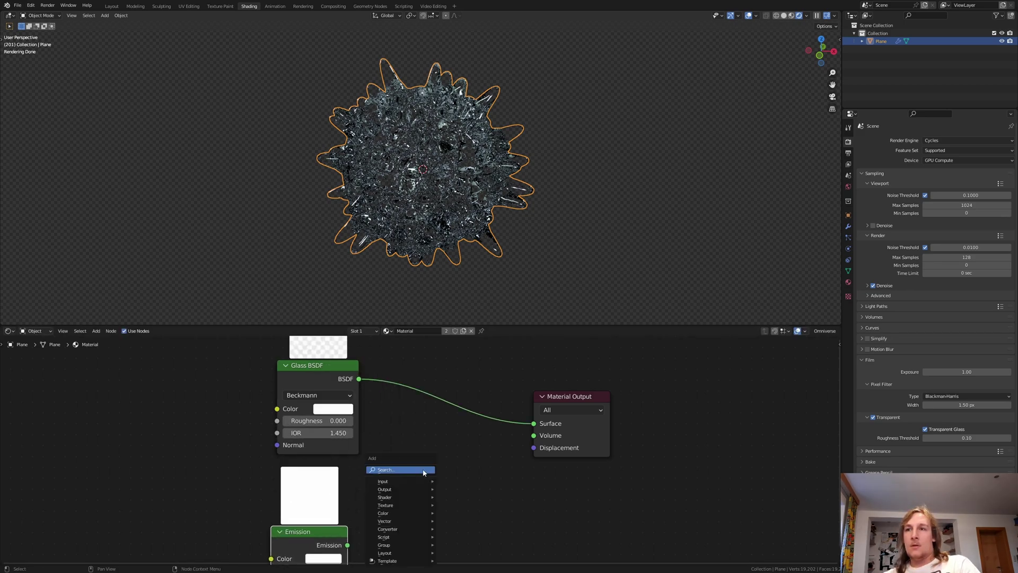
{"action": "type", "text": "mi"}
{"action": "left_click", "coordinate": [439, 491]}
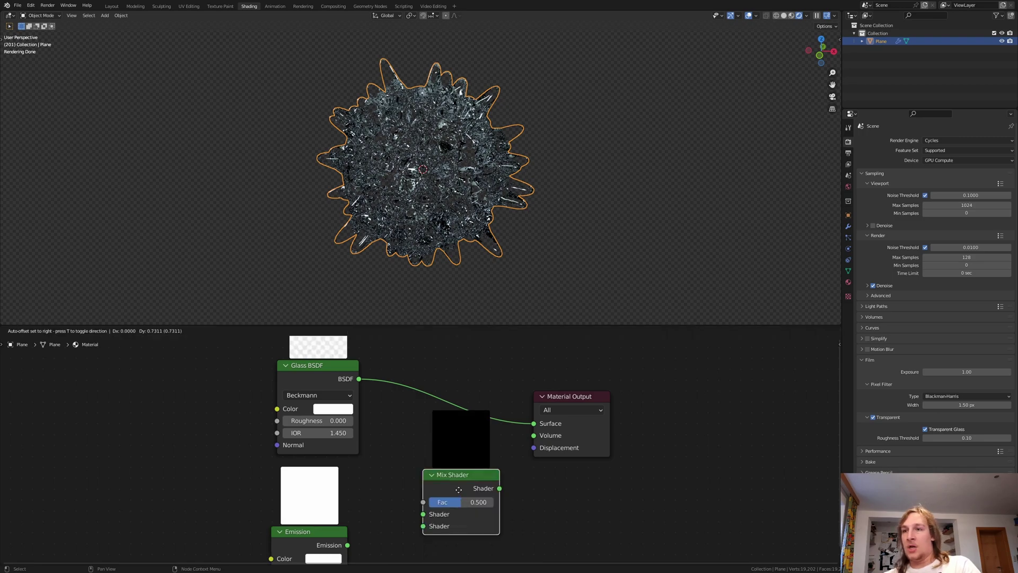
{"action": "left_click", "coordinate": [469, 419]}
{"action": "left_click_drag", "start_coordinate": [348, 545], "coordinate": [413, 455]}
Add a ColorRamp driving the Mix Shader's Fac with its Color output and move the black stop to 0.232.
{"action": "key", "text": "shift+a"}
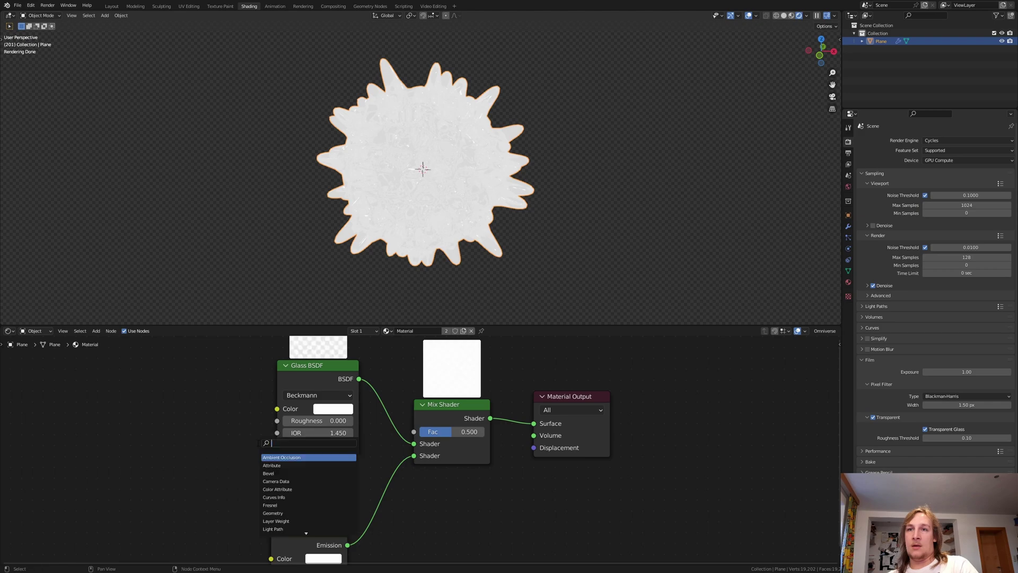
{"action": "type", "text": "co"}
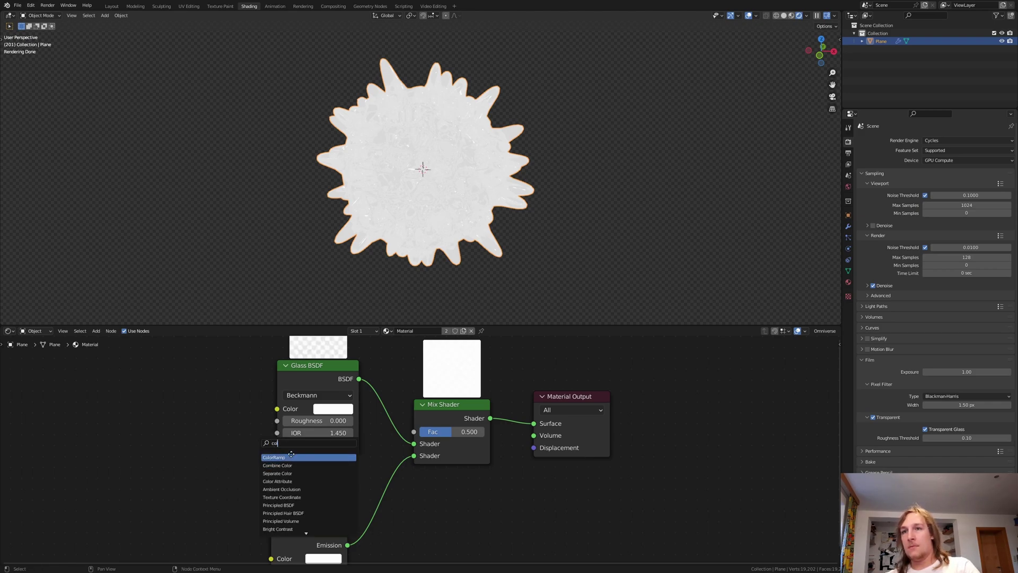
{"action": "left_click", "coordinate": [281, 457]}
{"action": "left_click", "coordinate": [221, 438]}
{"action": "left_click_drag", "start_coordinate": [224, 429], "coordinate": [413, 432]}
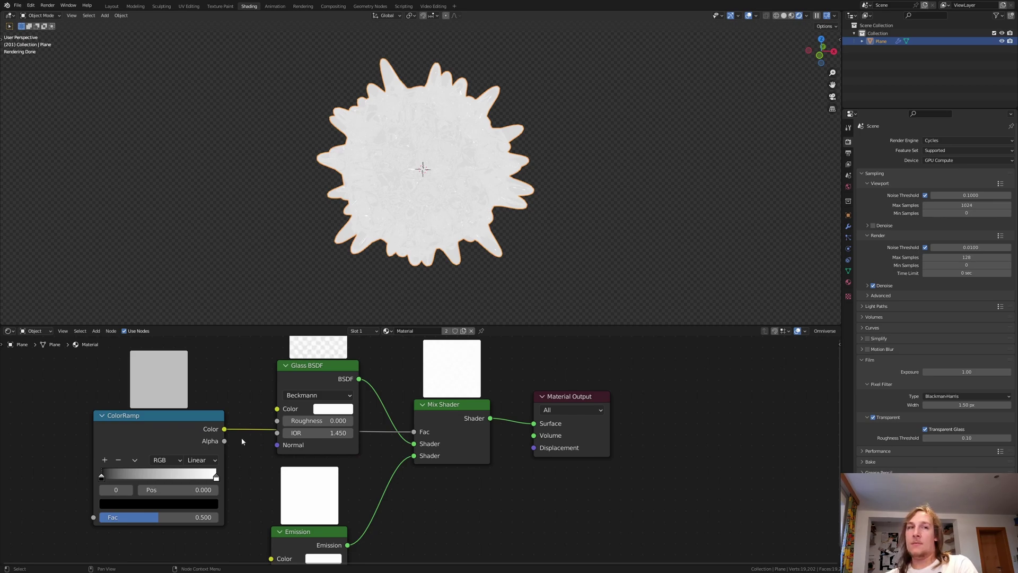
{"action": "left_click_drag", "start_coordinate": [106, 481], "coordinate": [133, 476]}
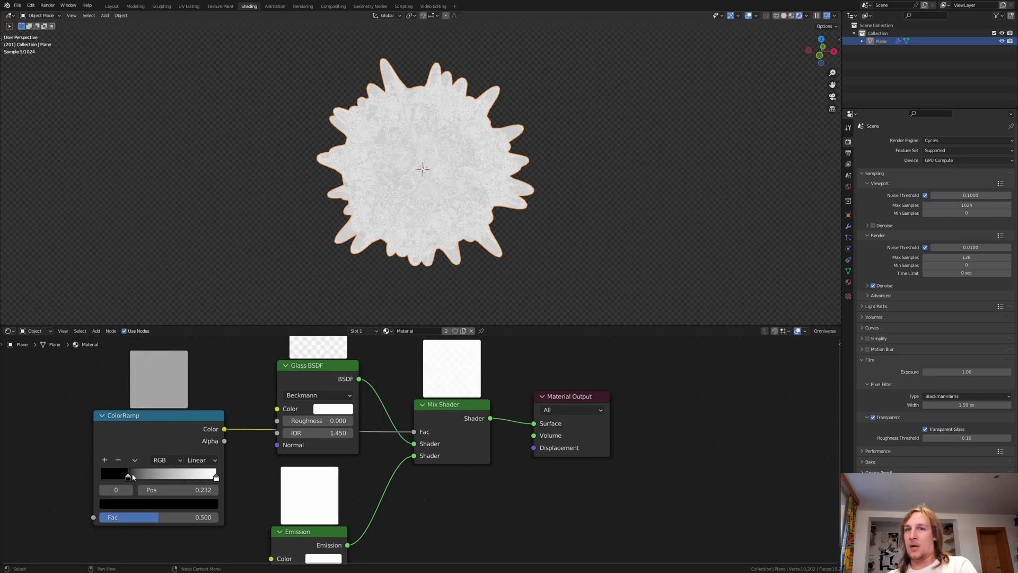
Add a Layer Weight node and connect its Facing output to the ColorRamp's Fac.
{"action": "middle_click_drag", "start_coordinate": [108, 454], "coordinate": [238, 440]}
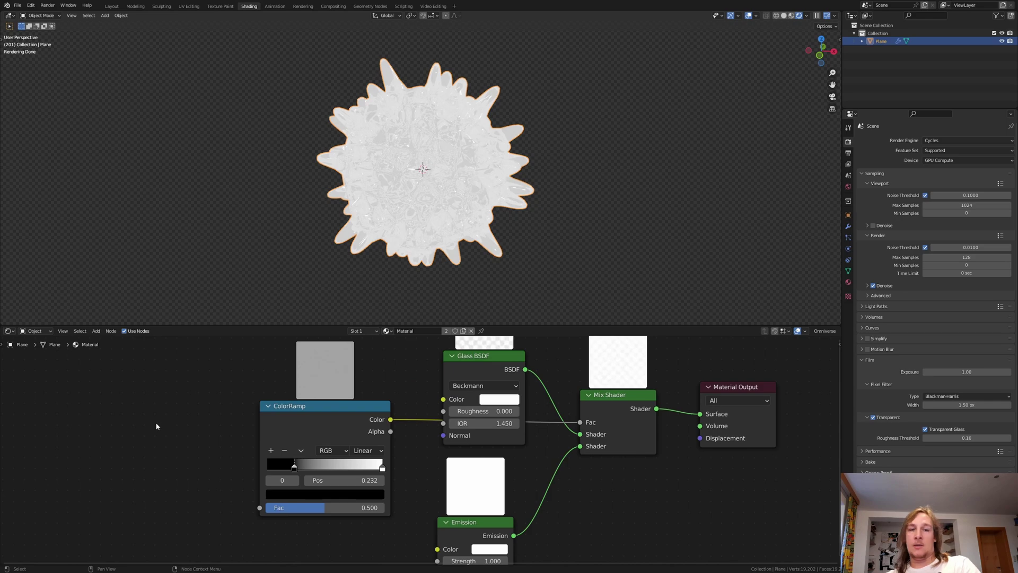
{"action": "key", "text": "shift+a"}
{"action": "type", "text": "la"}
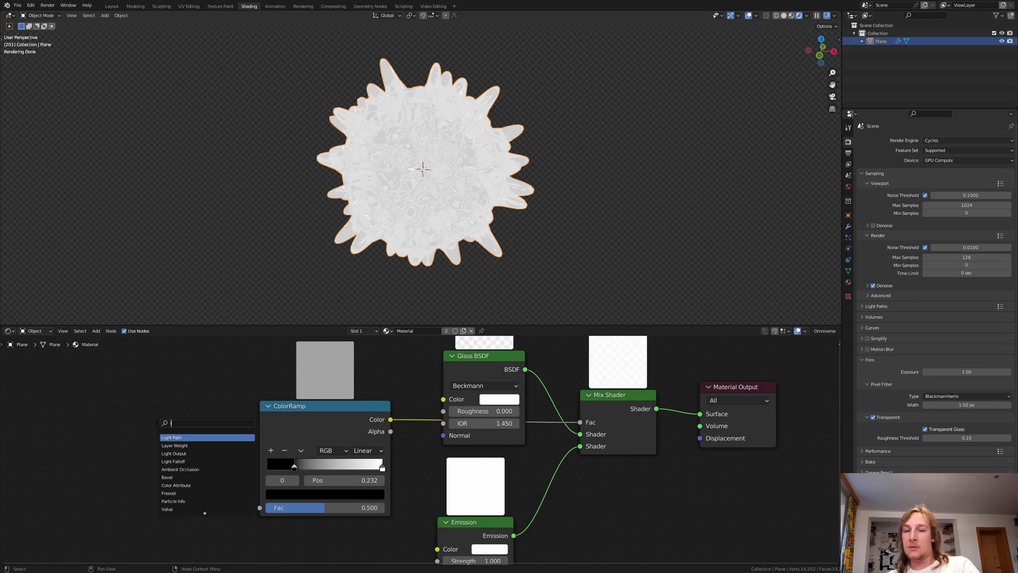
{"action": "left_click", "coordinate": [188, 436]}
{"action": "left_click", "coordinate": [124, 434]}
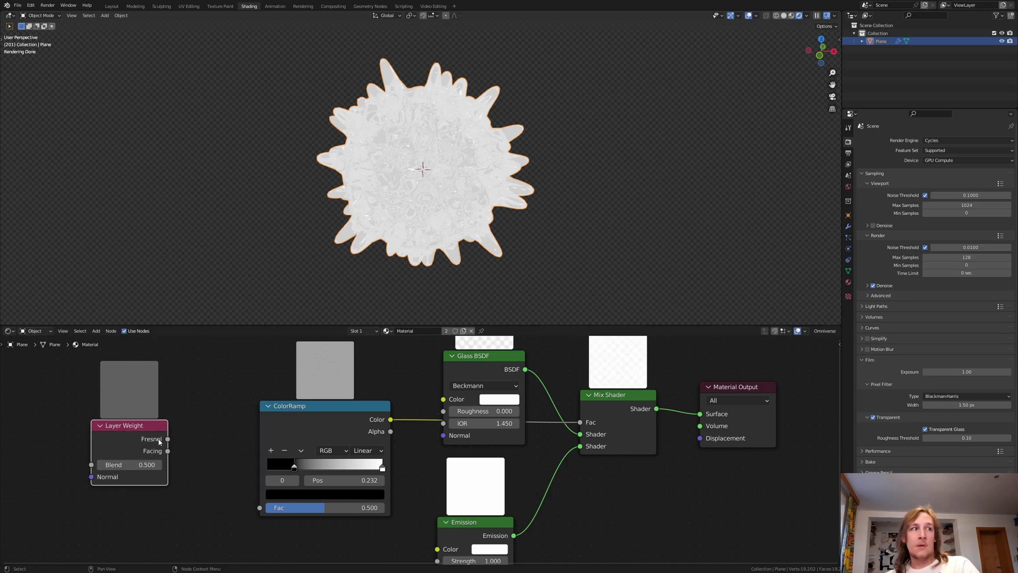
{"action": "left_click_drag", "start_coordinate": [169, 450], "coordinate": [260, 508]}
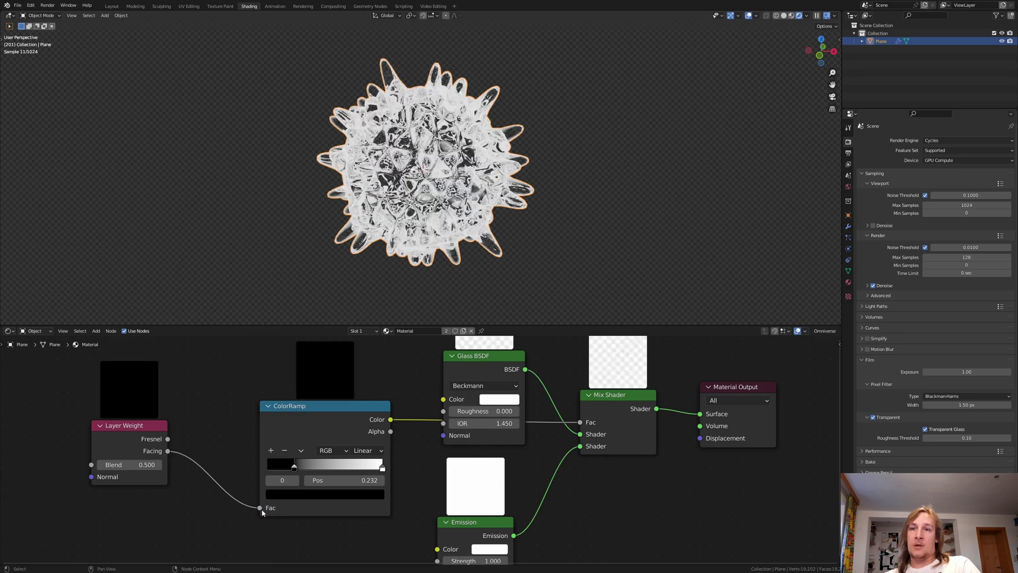
Set the Emission color to blue (H 0.627, S 0.848, V 1.000) and the Glass BSDF color to orange-red.
{"action": "left_click", "coordinate": [493, 549]}
{"action": "left_click", "coordinate": [523, 422]}
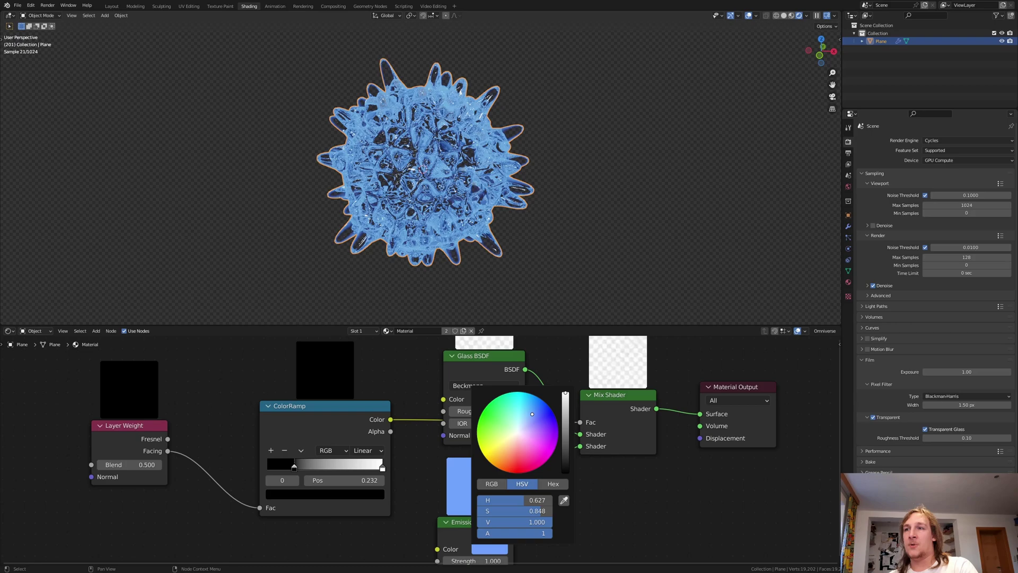
{"action": "left_click", "coordinate": [498, 404]}
{"action": "left_click", "coordinate": [519, 306]}
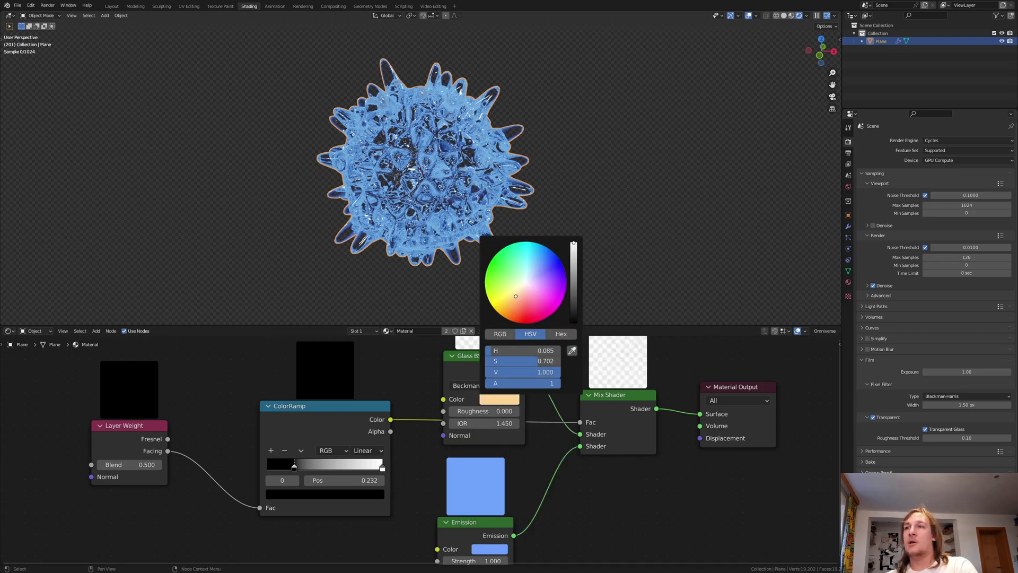
{"action": "left_click", "coordinate": [517, 306]}
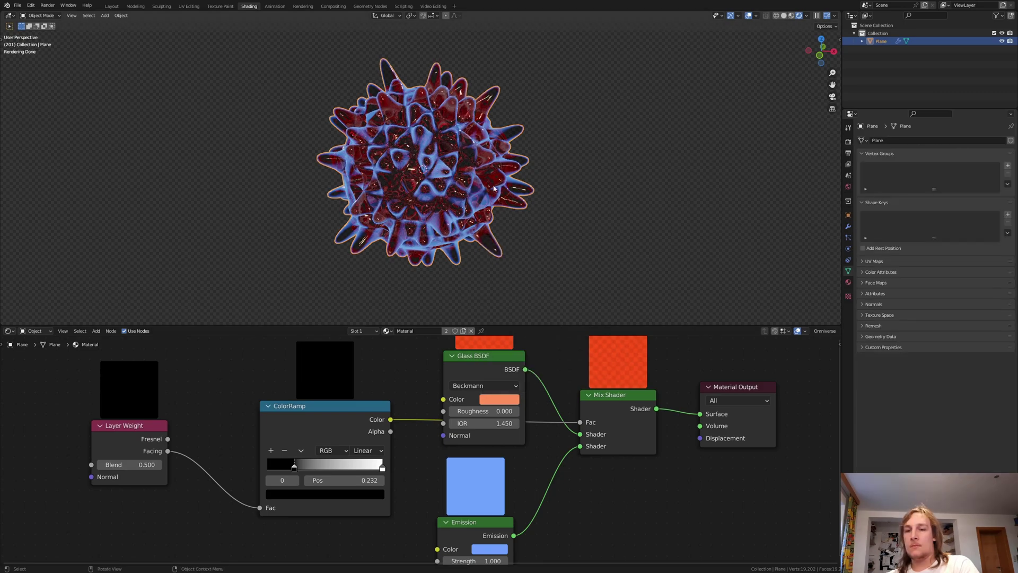
Add an area light and, in the top view, move it diagonally away from the spiky sphere.
{"action": "key", "text": "shift+a"}
{"action": "mouse_move", "coordinate": [504, 203]}
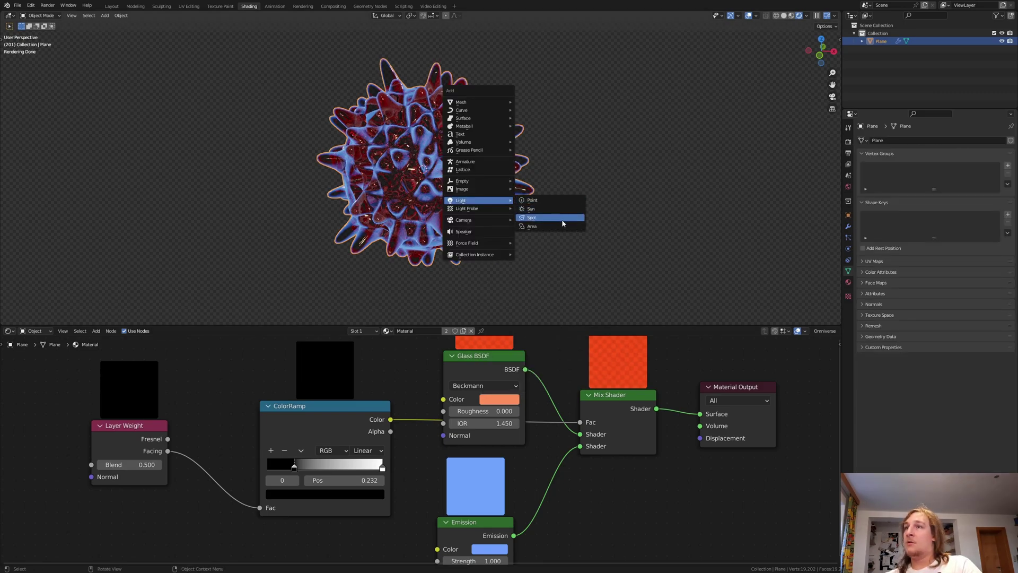
{"action": "left_click", "coordinate": [563, 226]}
{"action": "key", "text": "KP_7"}
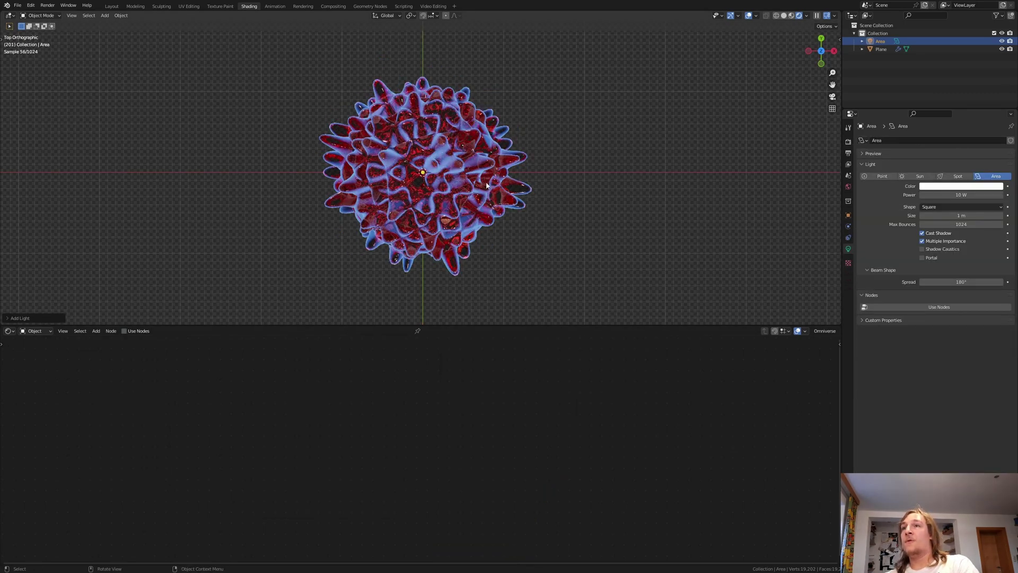
{"action": "key", "text": "g"}
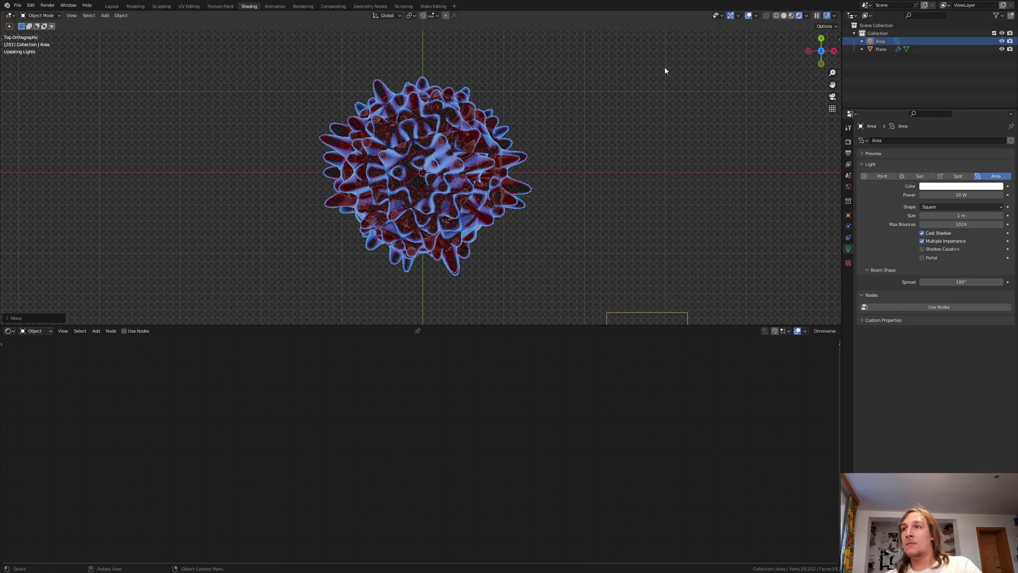
{"action": "left_click", "coordinate": [663, 67]}
In the front view, lower the area light below the spiky sphere and rotate it to aim at the sphere.
{"action": "scroll", "coordinate": [571, 224], "scroll_direction": "down", "scroll_amount": 4}
{"action": "key", "text": "KP_1"}
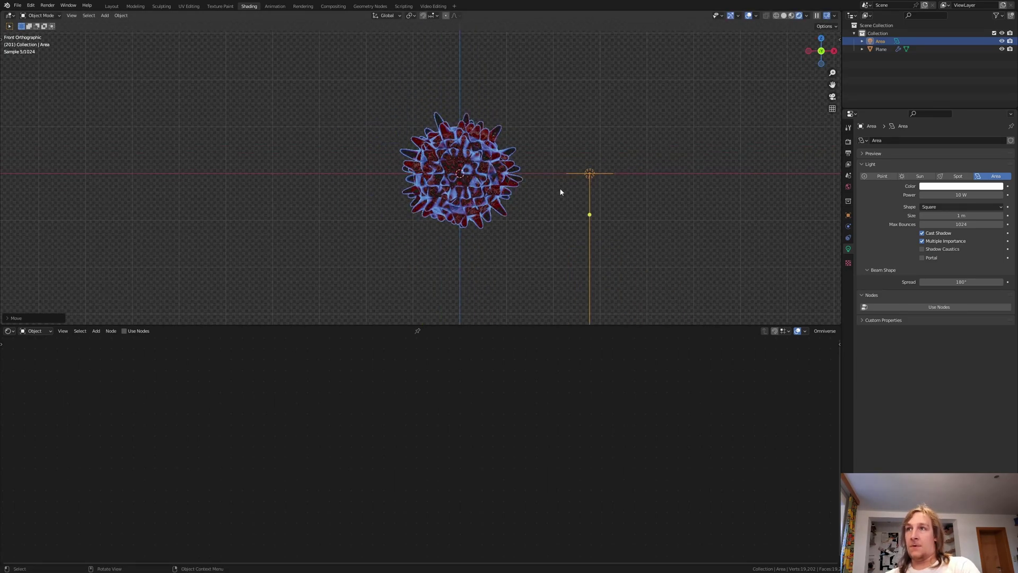
{"action": "key", "text": "g"}
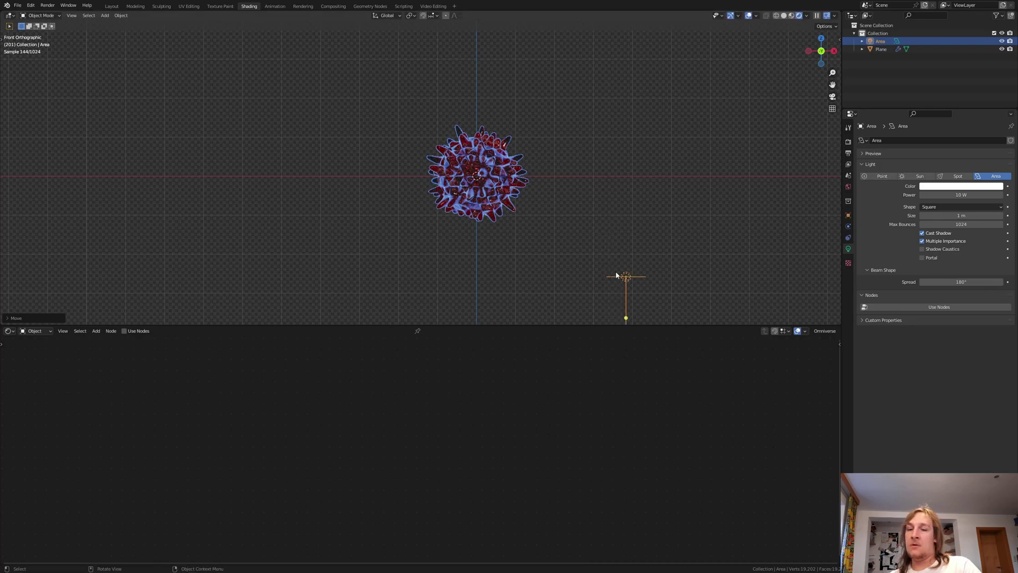
{"action": "key", "text": "r"}
{"action": "left_click", "coordinate": [624, 30]}
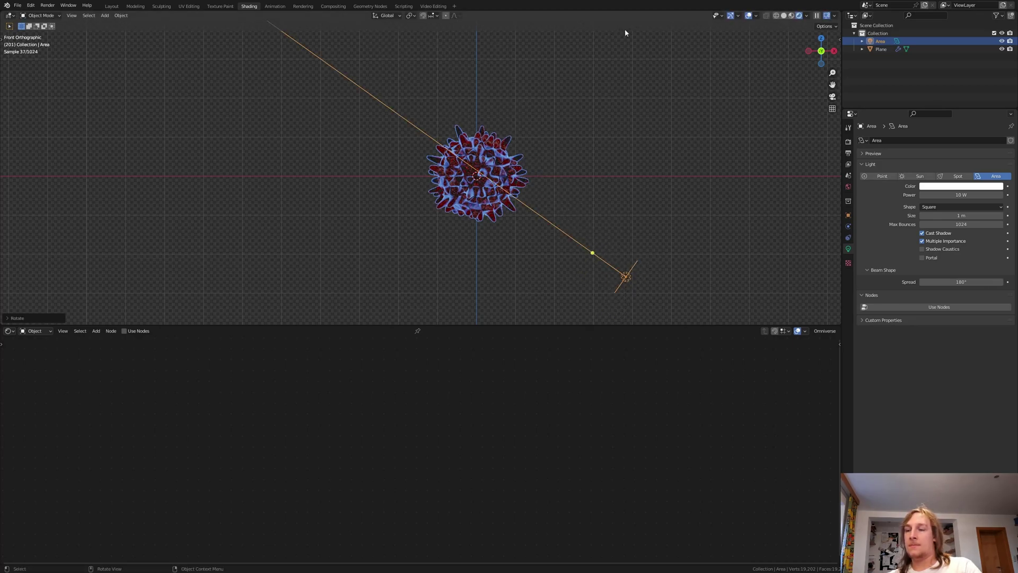
In the top view, rotate the area light to aim at the spiky sphere and scale it up to several times its size.
{"action": "key", "text": "KP_7"}
{"action": "key", "text": "r"}
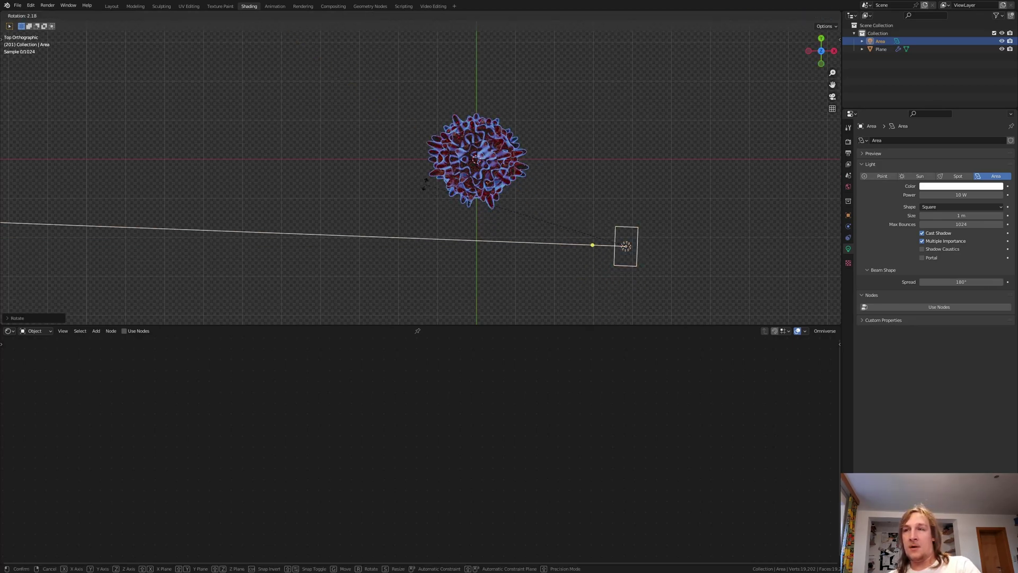
{"action": "left_click", "coordinate": [529, 134]}
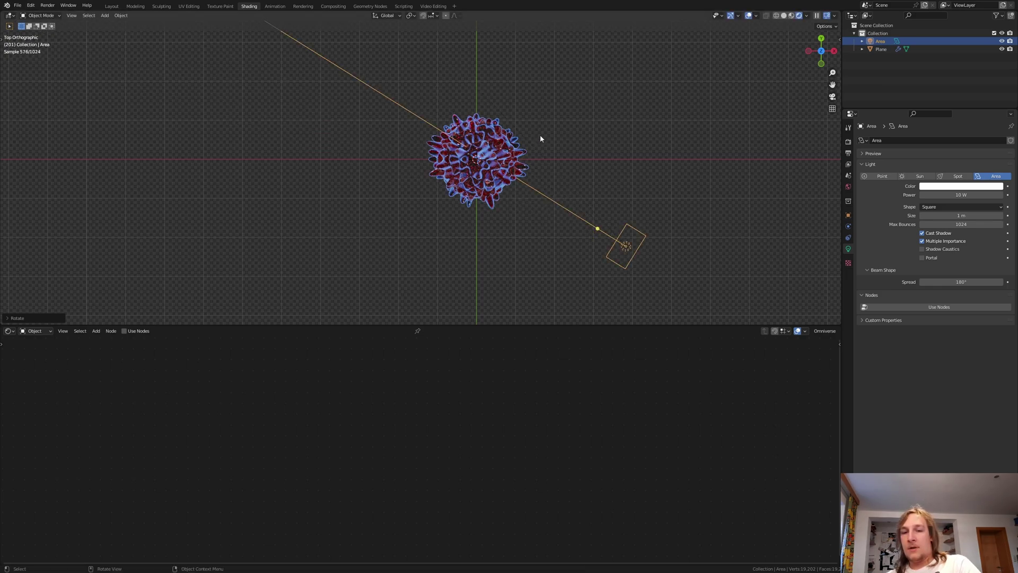
{"action": "key", "text": "s"}
{"action": "left_click", "coordinate": [802, 247]}
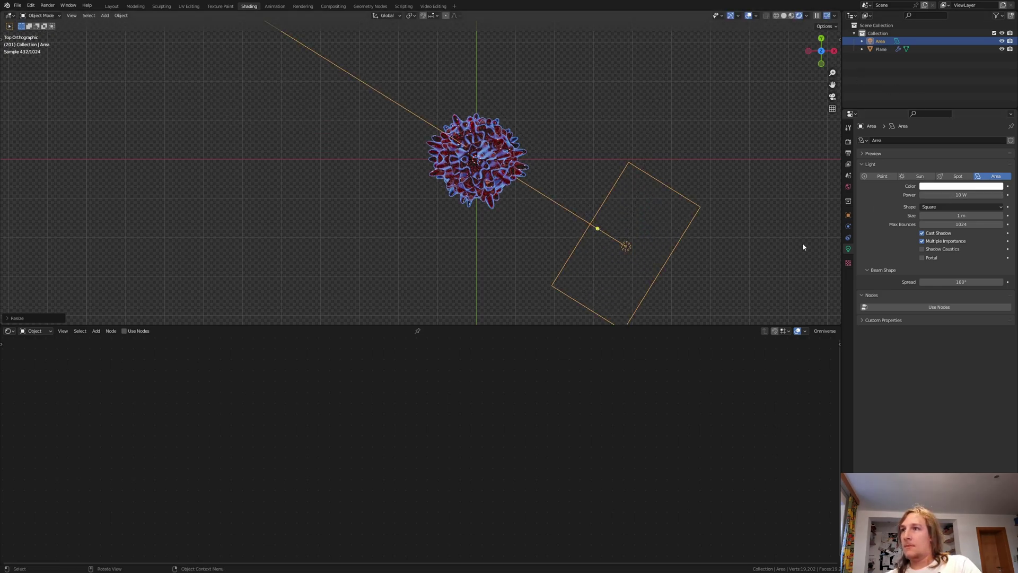
Set the area light's power to 1000 W and its color to cyan (H 0.526, S 0.715, V 1.000).
{"action": "left_click", "coordinate": [939, 194]}
{"action": "type", "text": "1"}
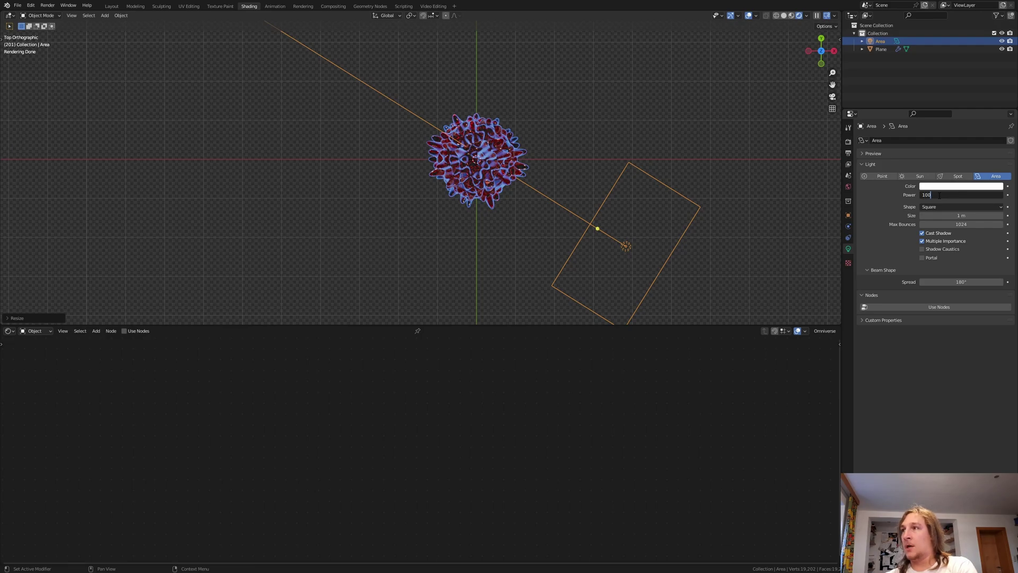
{"action": "type", "text": "00"}
{"action": "key", "text": "Return"}
{"action": "middle_click_drag", "start_coordinate": [652, 148], "coordinate": [665, 221]}
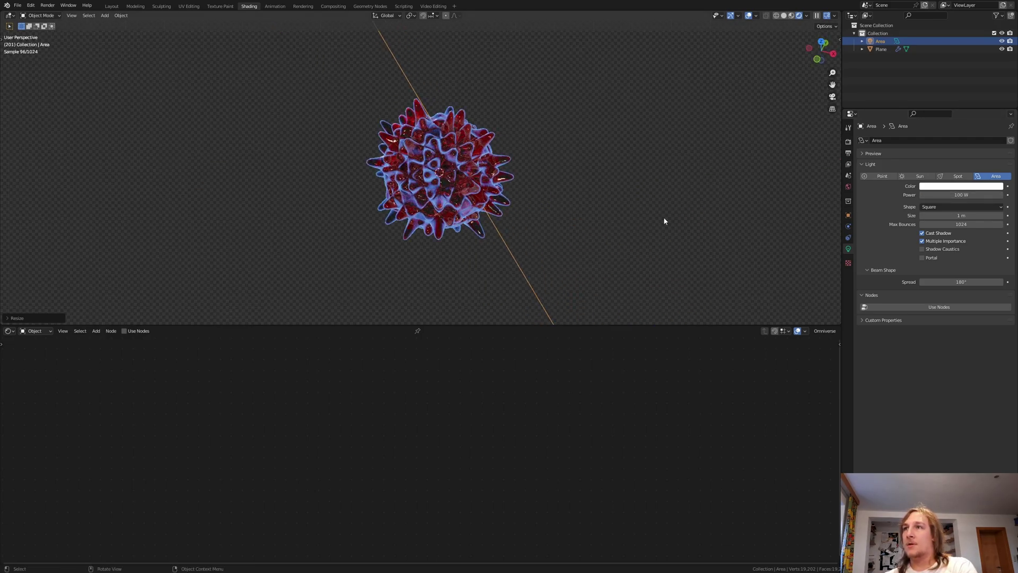
{"action": "left_click", "coordinate": [928, 195]}
{"action": "left_click", "coordinate": [927, 195]}
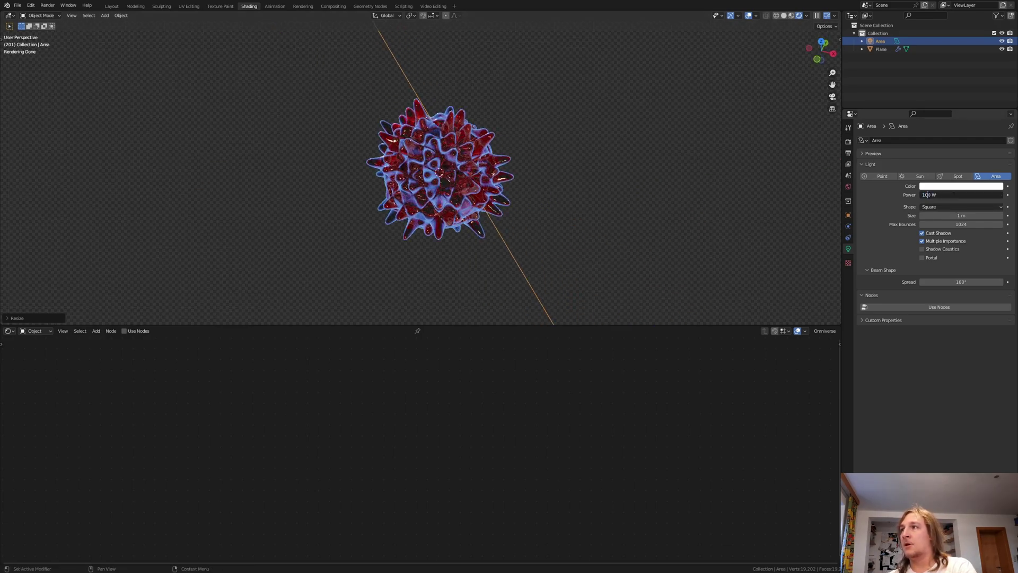
{"action": "type", "text": "0"}
{"action": "key", "text": "Return"}
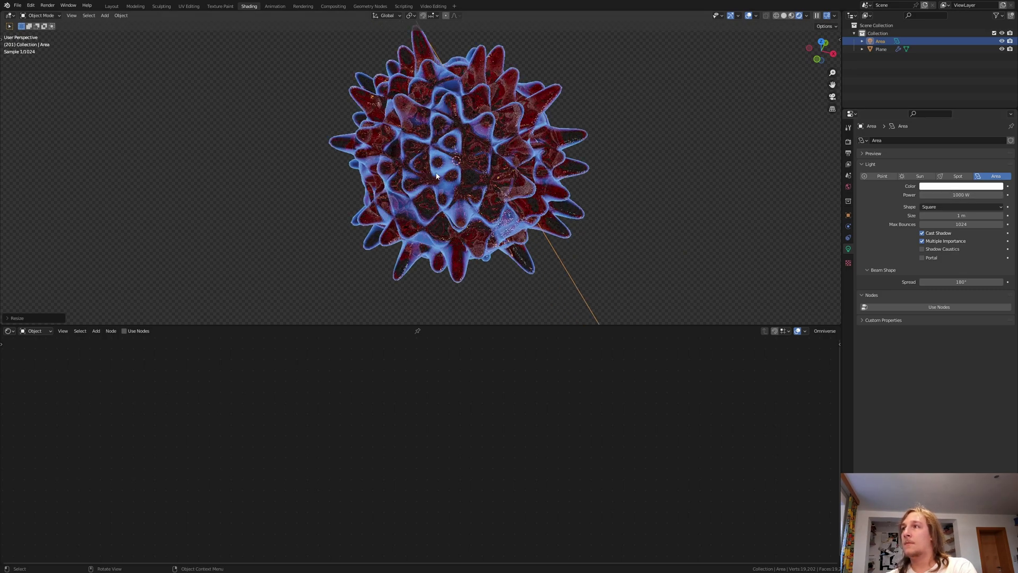
{"action": "left_click", "coordinate": [955, 186]}
{"action": "mouse_move", "coordinate": [969, 104]}
{"action": "left_mouse_down"}
{"action": "mouse_move", "coordinate": [976, 109]}
{"action": "mouse_move", "coordinate": [964, 97]}
{"action": "left_mouse_up"}
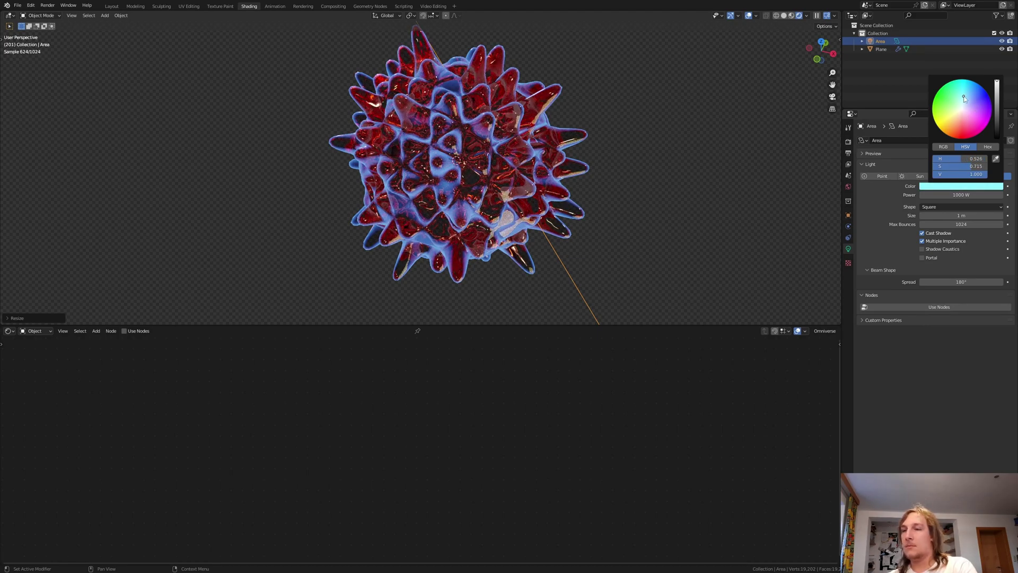
Save the project as an incremented copy named Volume_Cube_Extrude_Mesh1.blend.
{"action": "key", "text": "ctrl+s"}
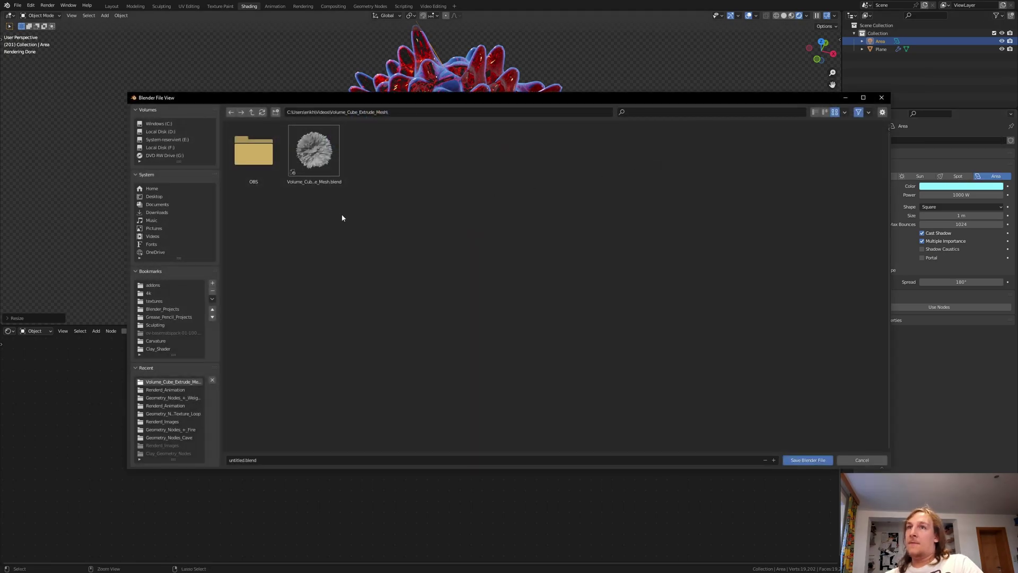
{"action": "left_click", "coordinate": [314, 153]}
{"action": "left_click", "coordinate": [775, 460]}
{"action": "left_click", "coordinate": [808, 460]}
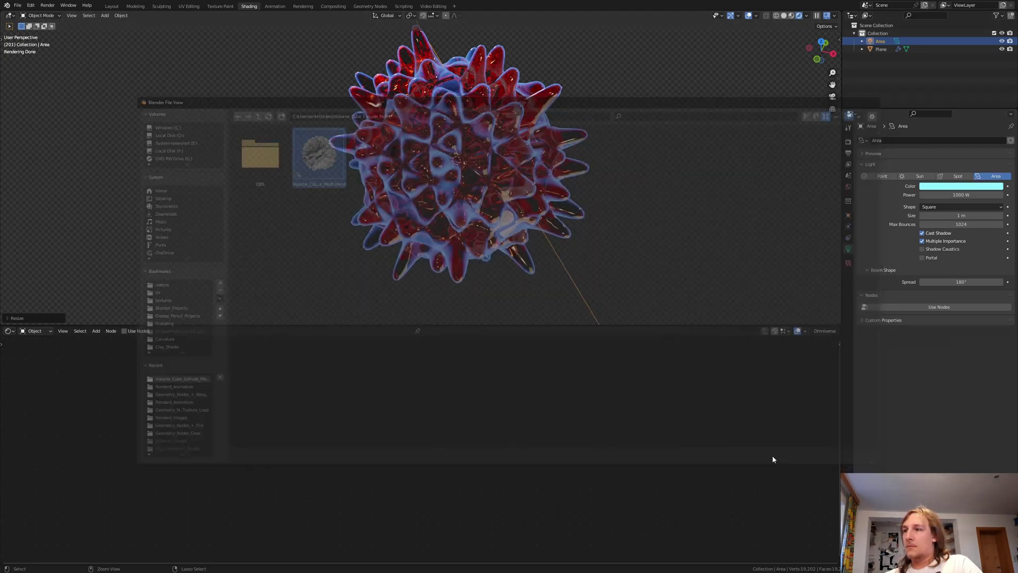
In the Layout workspace, add a camera and align it to the front view of the spiky sphere.
{"action": "left_click", "coordinate": [111, 6]}
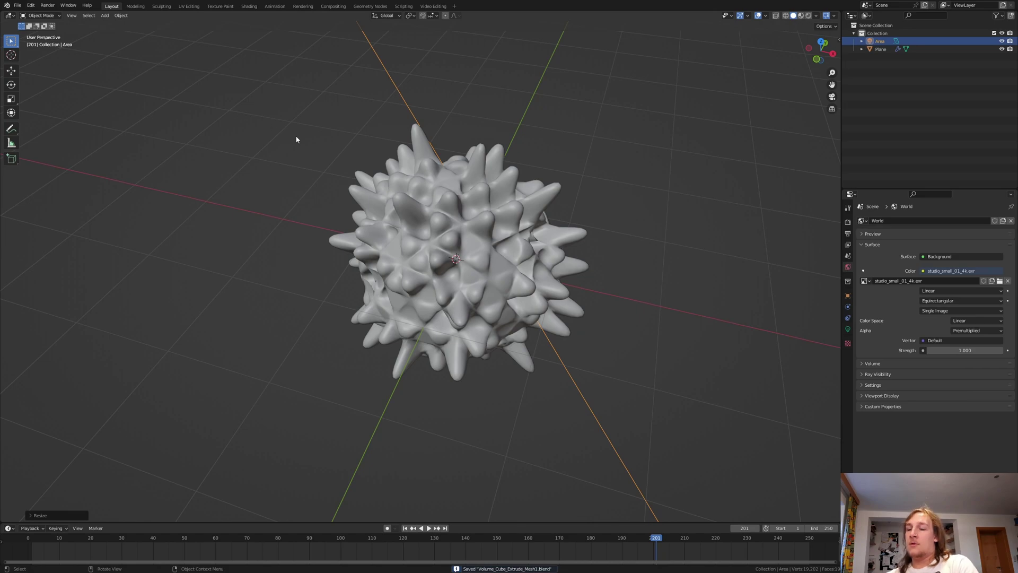
{"action": "key", "text": "KP_1"}
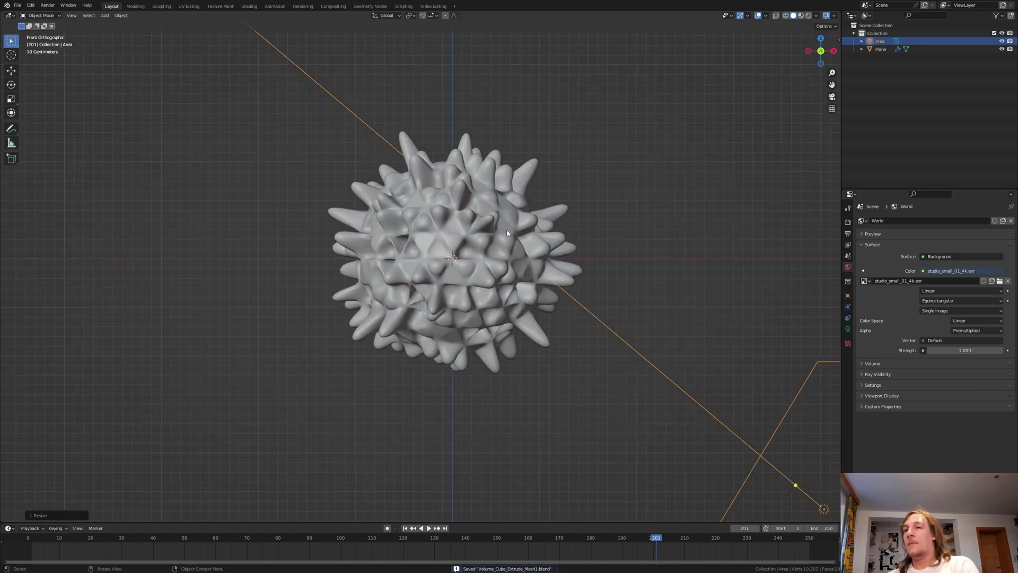
{"action": "key", "text": "shift+a"}
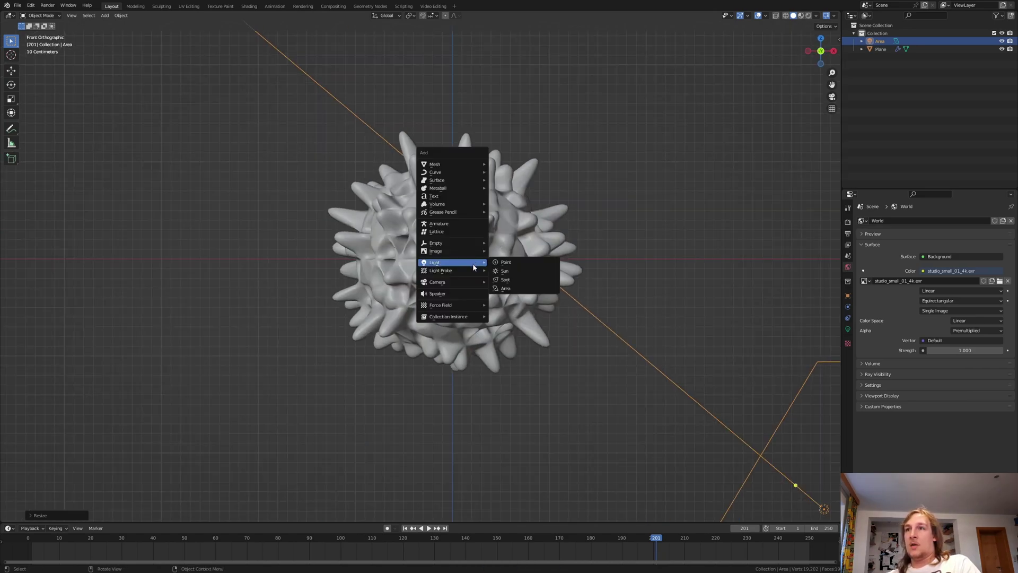
{"action": "mouse_move", "coordinate": [464, 283]}
{"action": "left_click", "coordinate": [505, 286]}
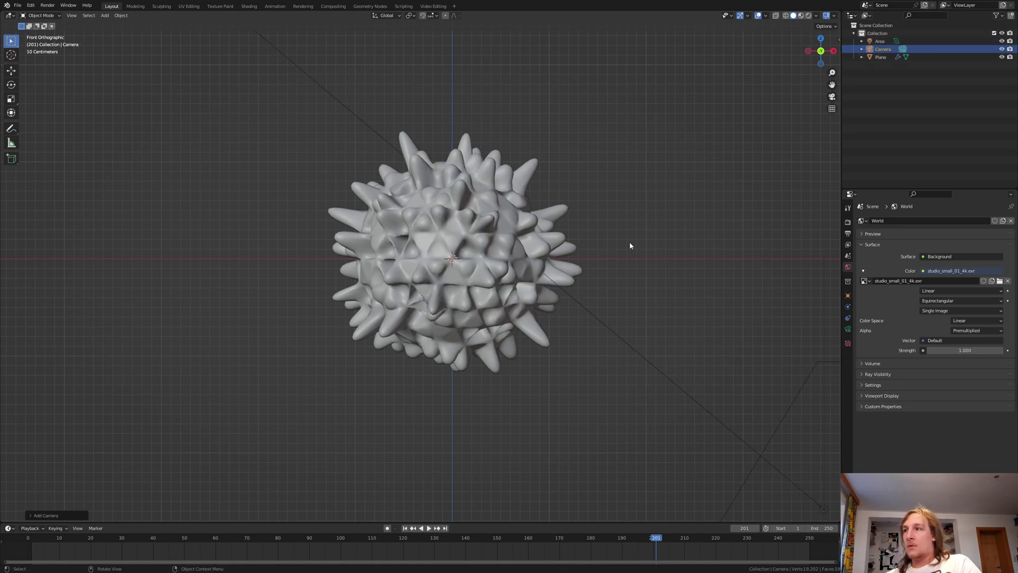
{"action": "key", "text": "KP_Decimal"}
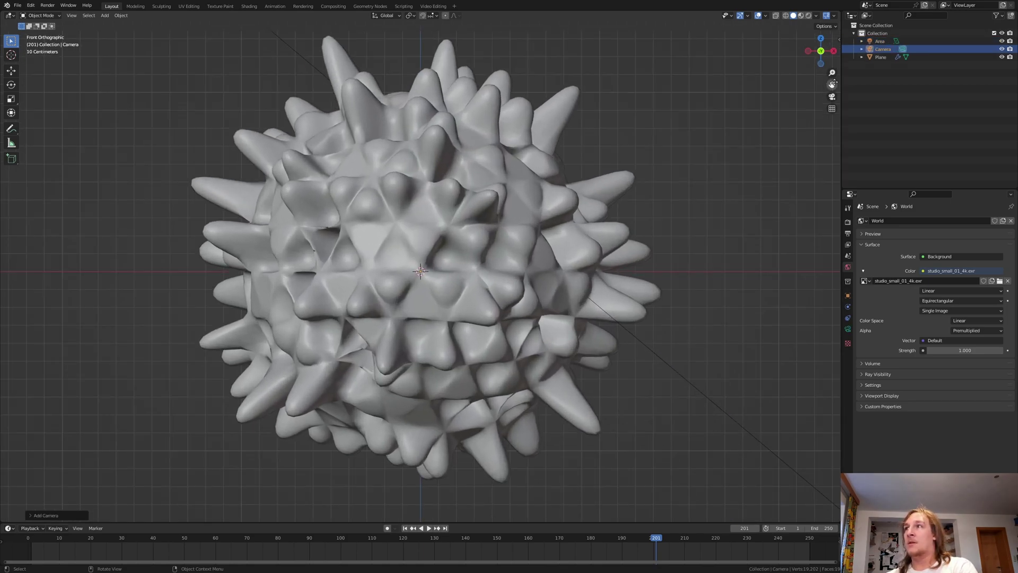
{"action": "left_click_drag", "start_coordinate": [831, 73], "coordinate": [832, 109]}
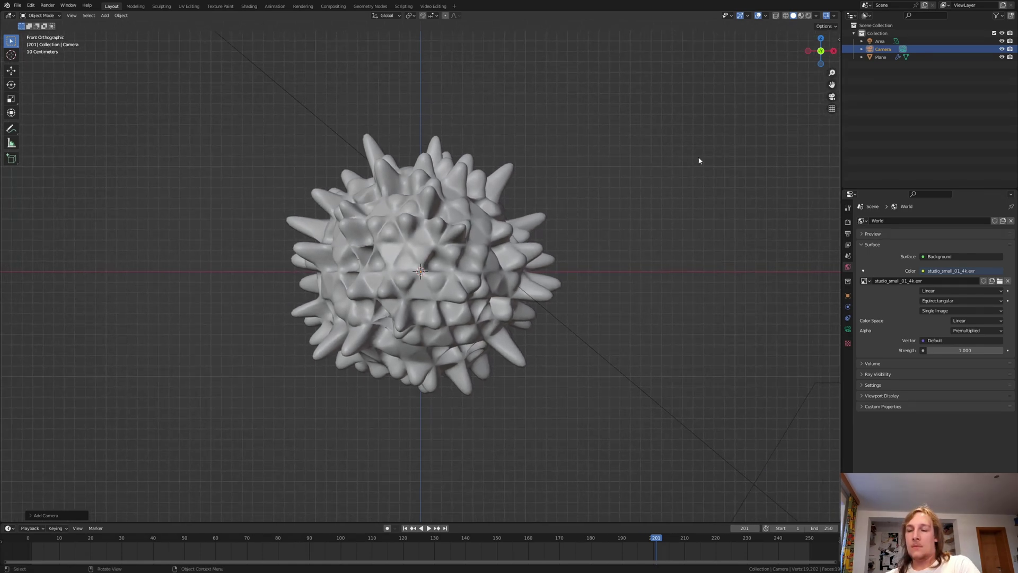
{"action": "key", "text": "KP_0"}
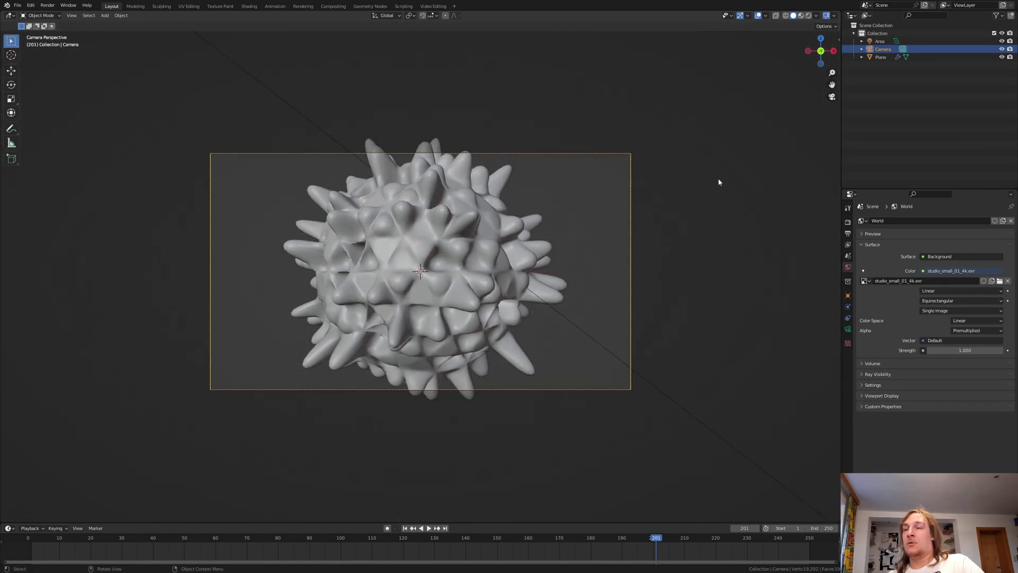
Move the camera about 1.15 m closer to the sphere along its local Z axis.
{"action": "key", "text": "g"}
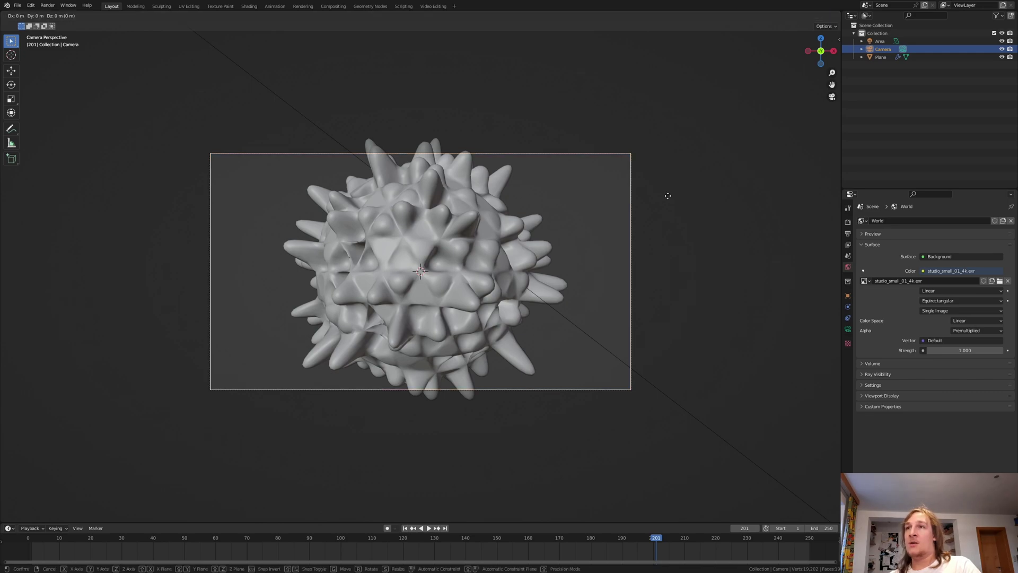
{"action": "key", "text": "z"}
{"action": "key", "text": "z"}
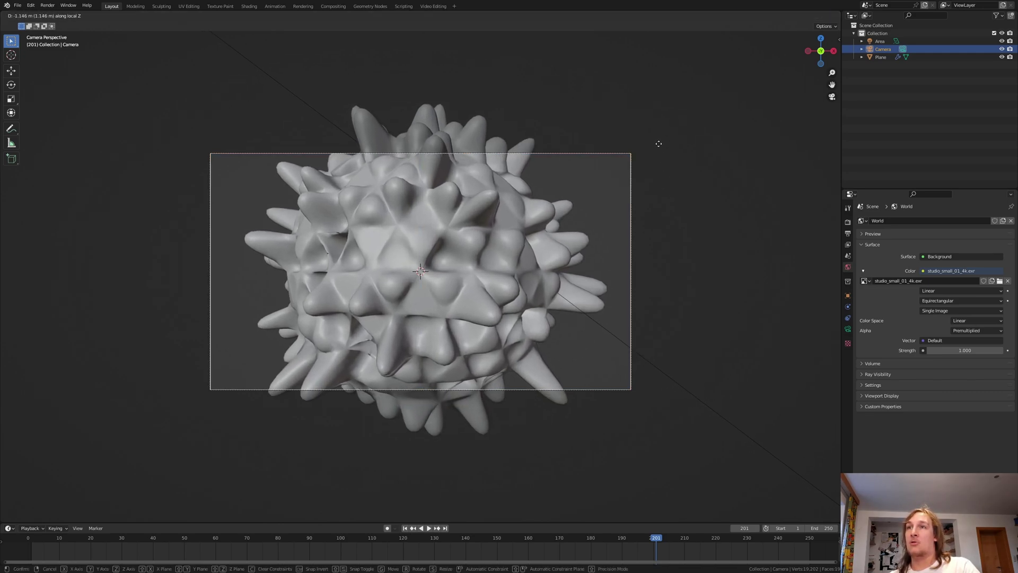
{"action": "left_click", "coordinate": [659, 143]}
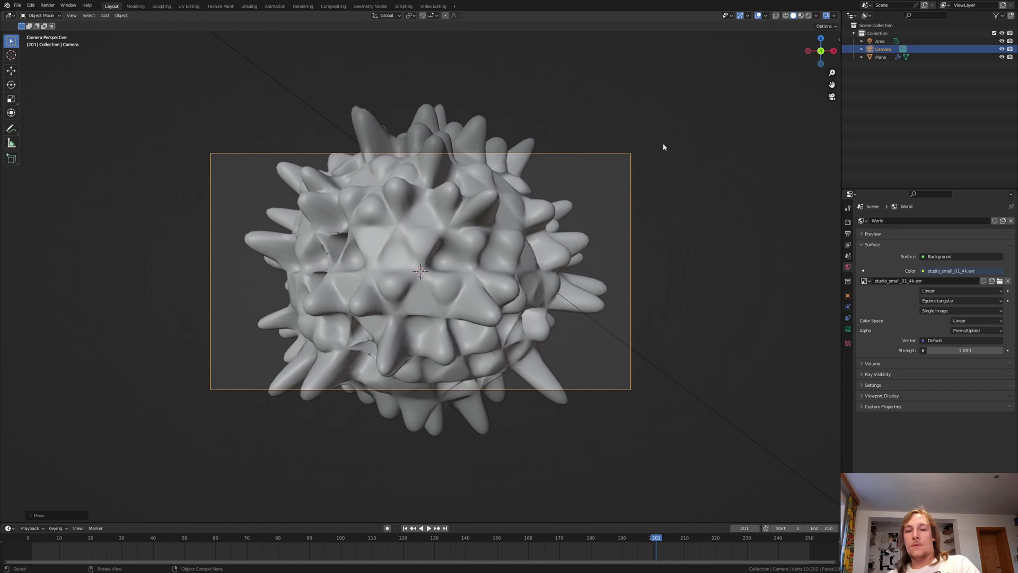
Add a Plain Axes empty and give it a Shrinkwrap constraint with Plane as the target.
{"action": "key", "text": "shift+a"}
{"action": "mouse_move", "coordinate": [652, 105]}
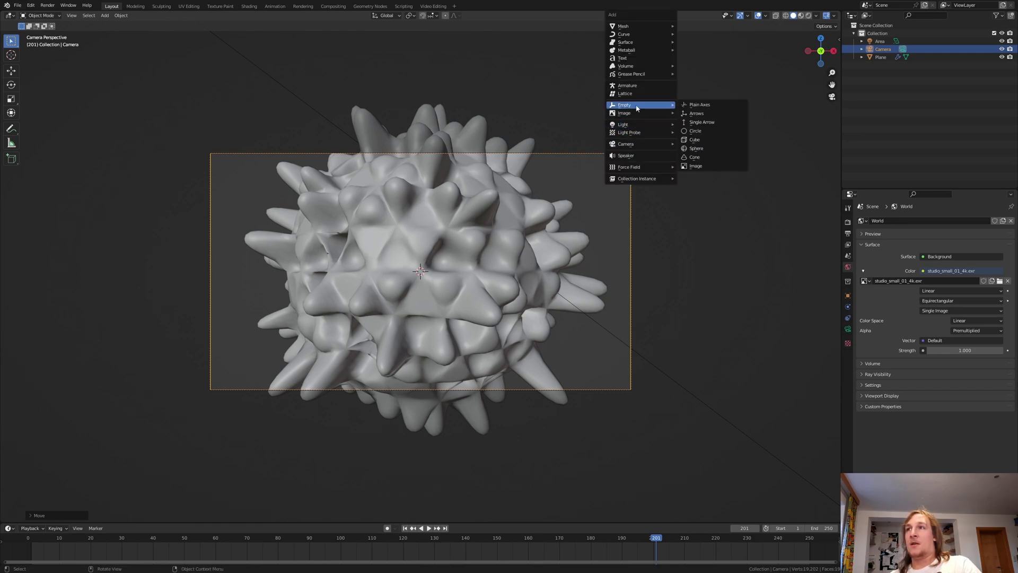
{"action": "left_click", "coordinate": [692, 104]}
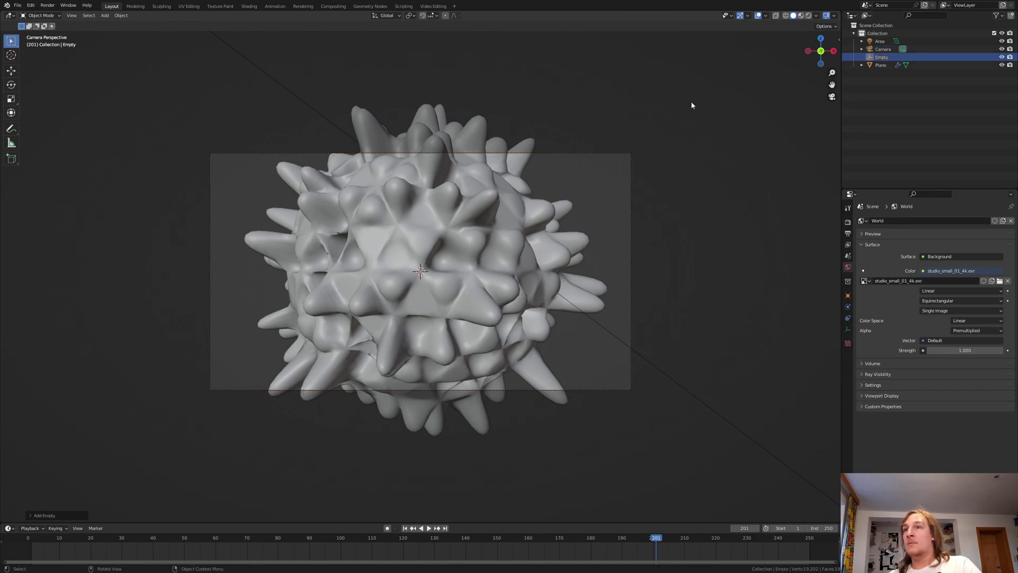
{"action": "left_click", "coordinate": [849, 318]}
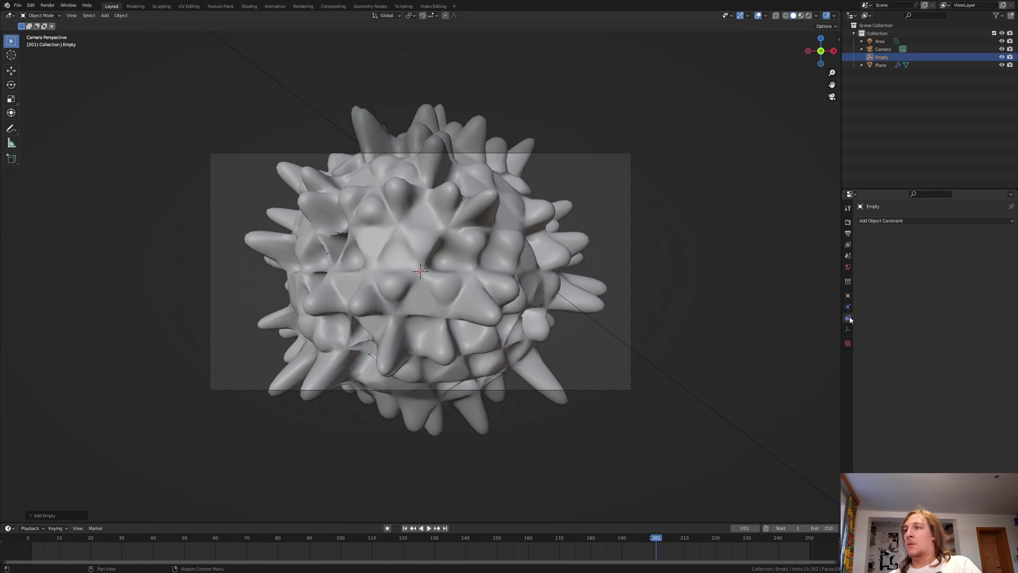
{"action": "left_click", "coordinate": [928, 222]}
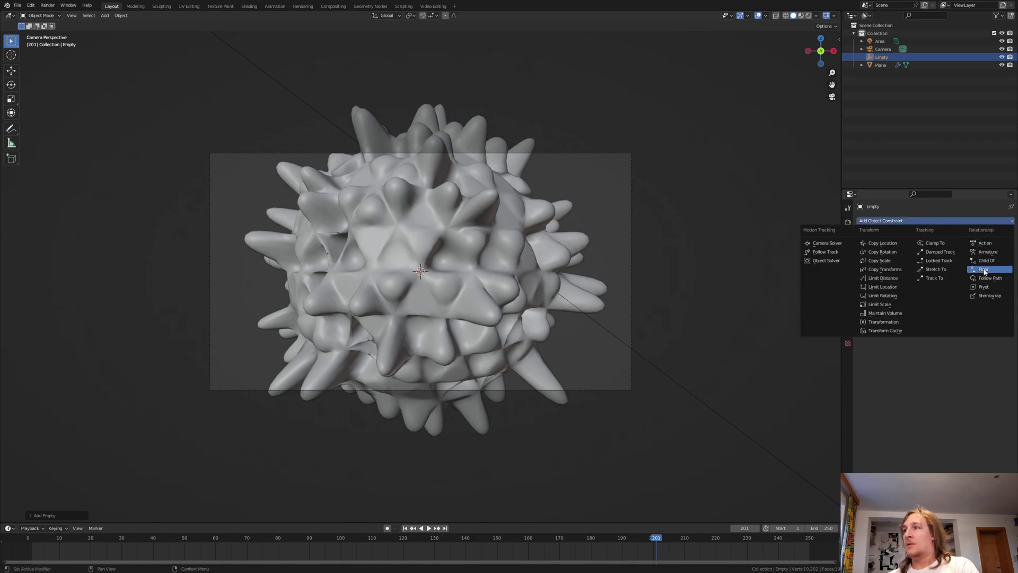
{"action": "left_click", "coordinate": [989, 295]}
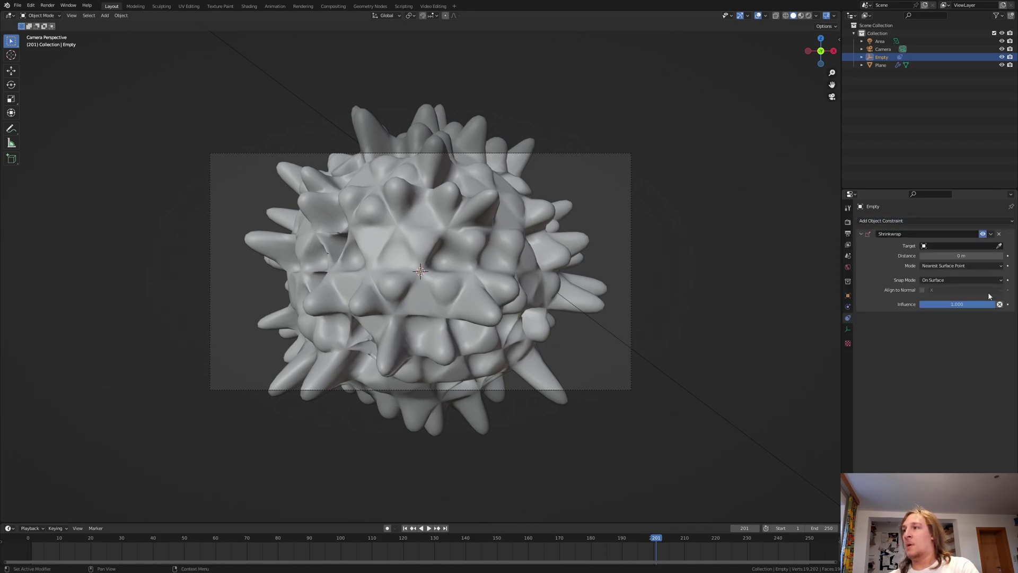
{"action": "left_click", "coordinate": [959, 245]}
{"action": "left_click", "coordinate": [961, 258]}
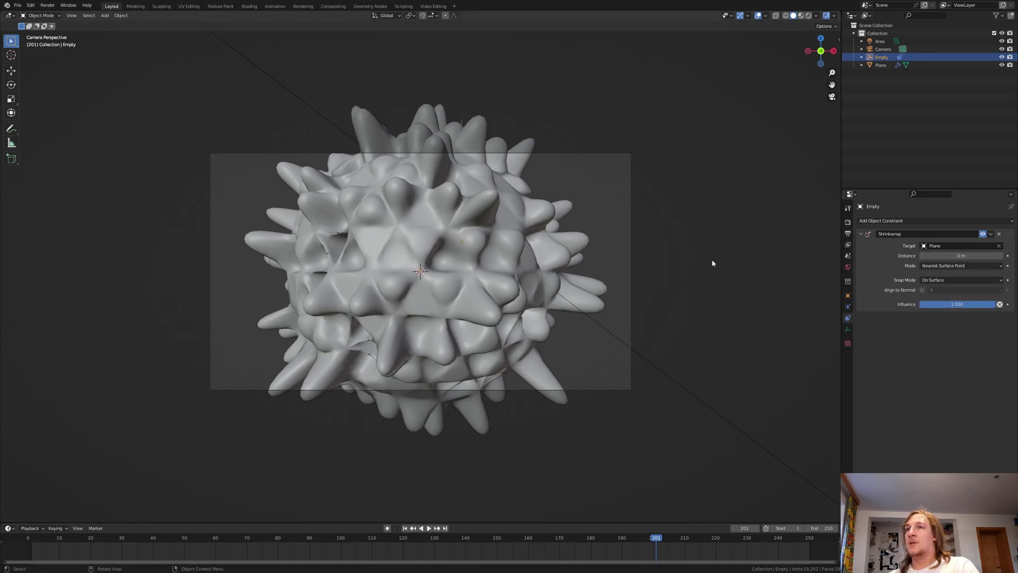
In the top view, move the empty along the Y axis to the camera-facing side of the sphere.
{"action": "key", "text": "KP_7"}
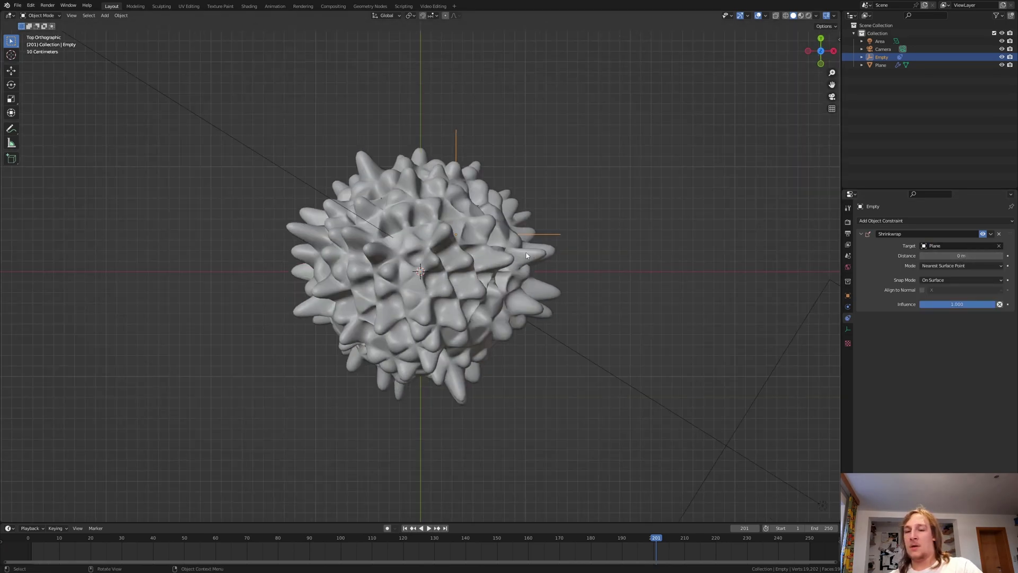
{"action": "key", "text": "g"}
{"action": "key", "text": "y"}
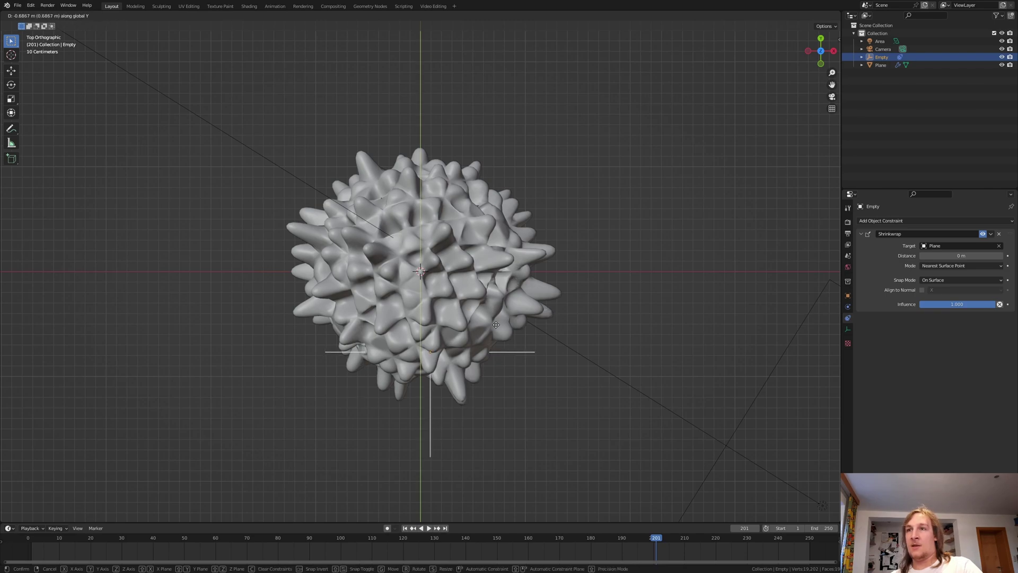
{"action": "left_click", "coordinate": [429, 396]}
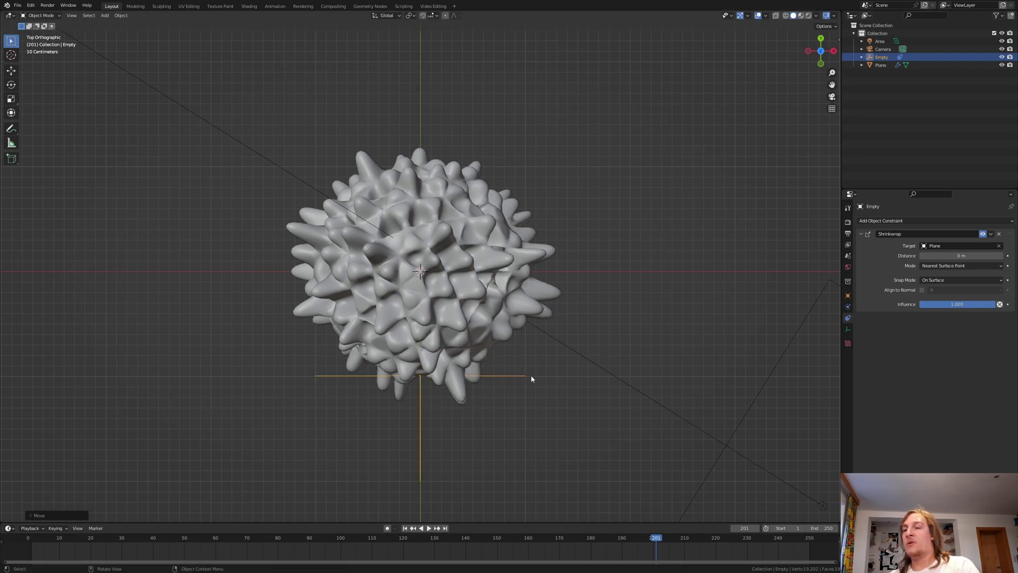
Play the animation and examine up close how the empty follows the moving surface.
{"action": "middle_click_drag", "start_coordinate": [531, 378], "coordinate": [577, 418]}
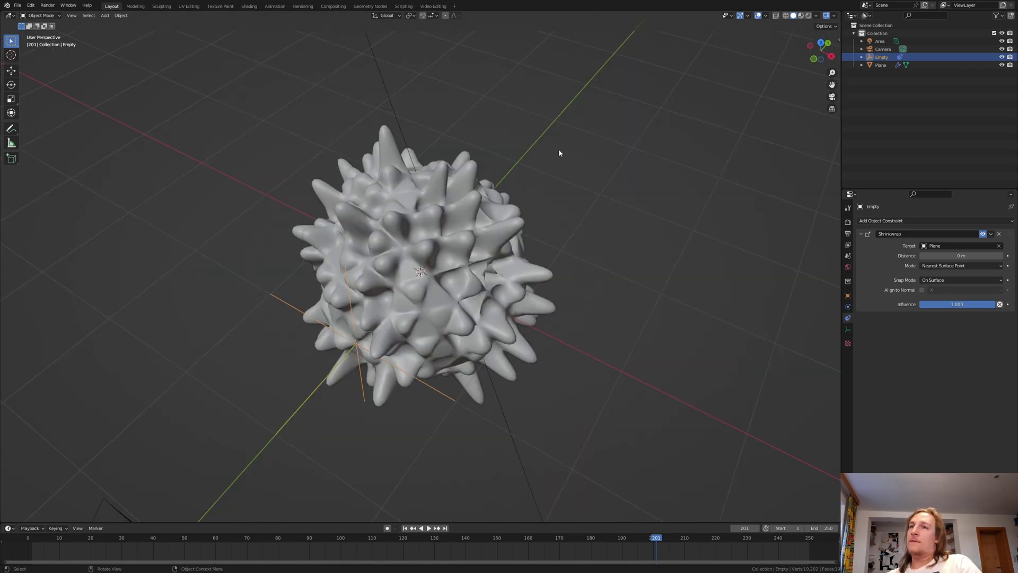
{"action": "key", "text": "space"}
{"action": "scroll", "coordinate": [351, 340], "scroll_direction": "up", "scroll_amount": 6}
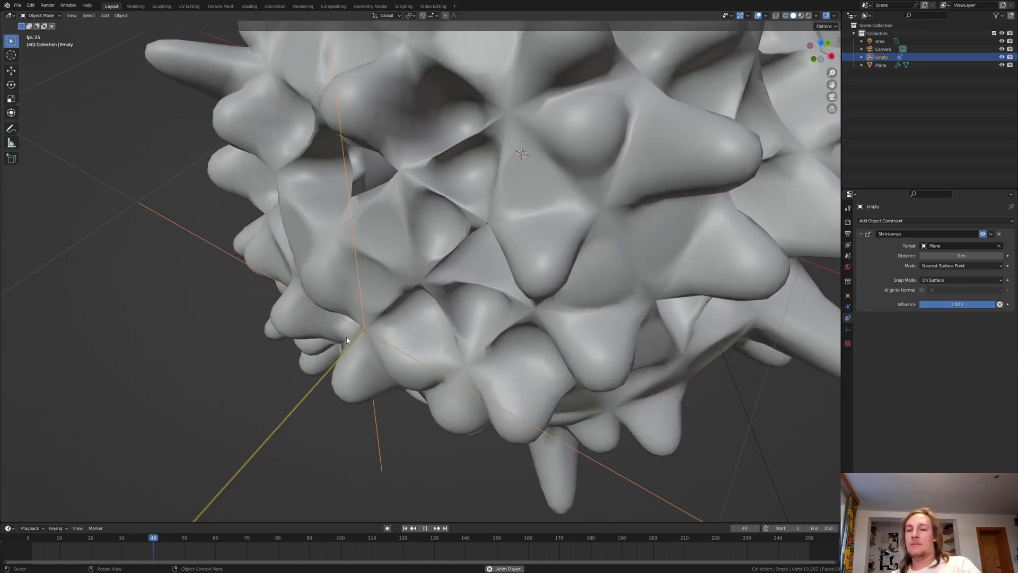
{"action": "key", "text": "space"}
Show the camera view in rendered shading and enable the camera's Depth of Field with the Empty as focus object.
{"action": "key", "text": "KP_0"}
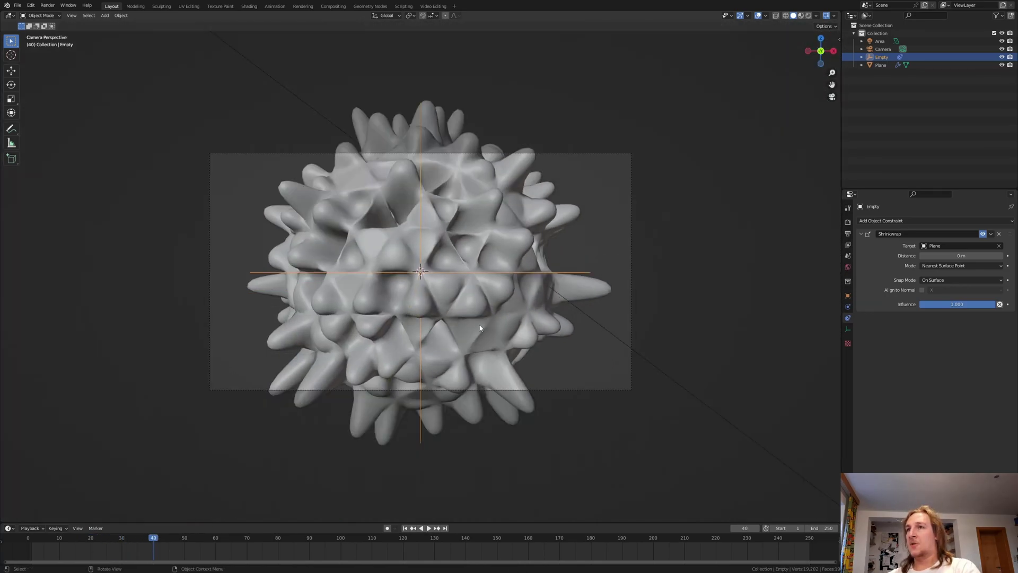
{"action": "scroll", "coordinate": [424, 269], "scroll_direction": "up", "scroll_amount": 2}
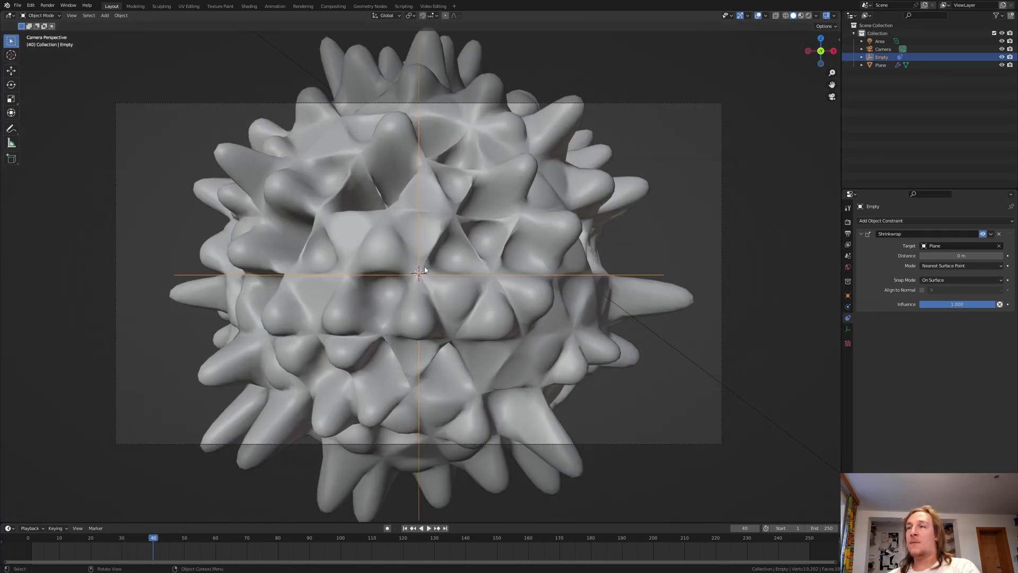
{"action": "left_click", "coordinate": [807, 16]}
{"action": "left_click", "coordinate": [725, 168]}
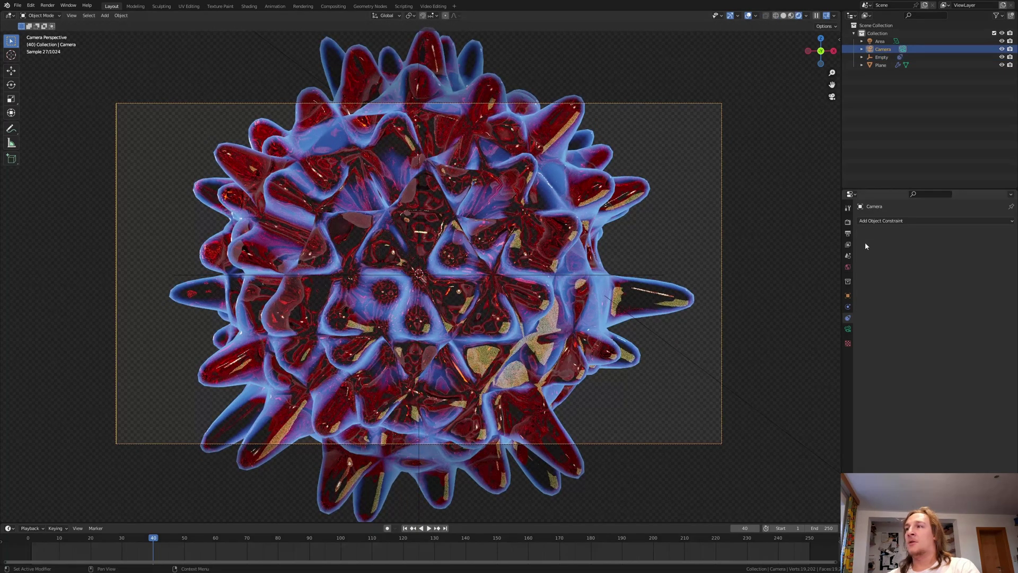
{"action": "left_click", "coordinate": [847, 329]}
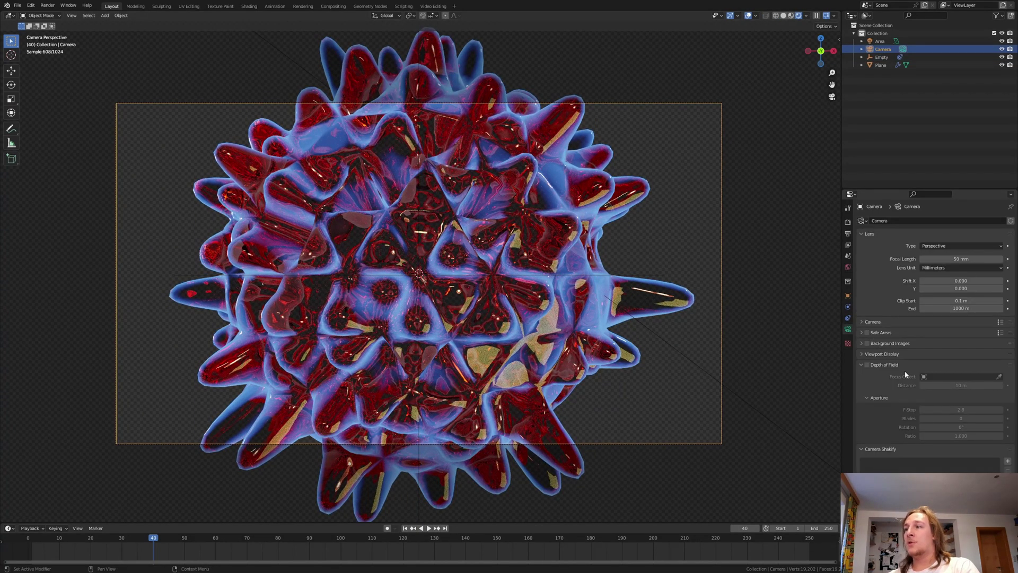
{"action": "left_click", "coordinate": [867, 364]}
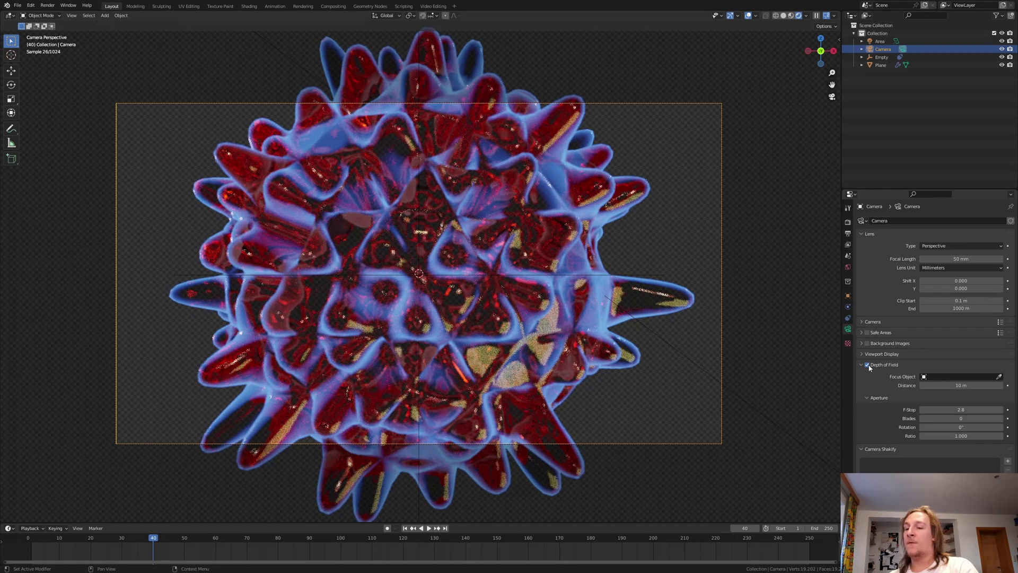
{"action": "left_click", "coordinate": [957, 376]}
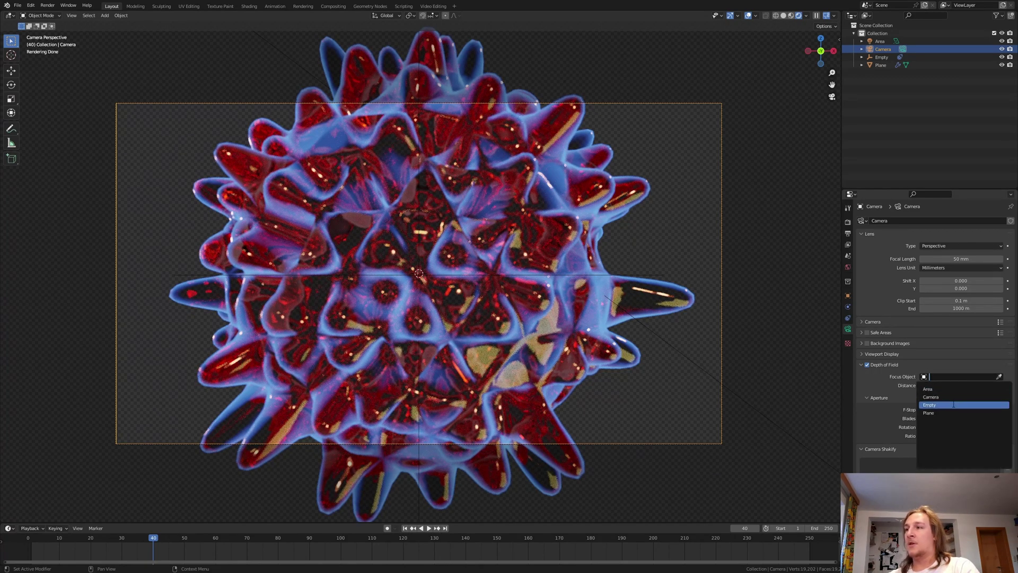
{"action": "left_click", "coordinate": [954, 404]}
Set the camera aperture to an F-Stop of 0.5 with 16 blades.
{"action": "left_click", "coordinate": [975, 410]}
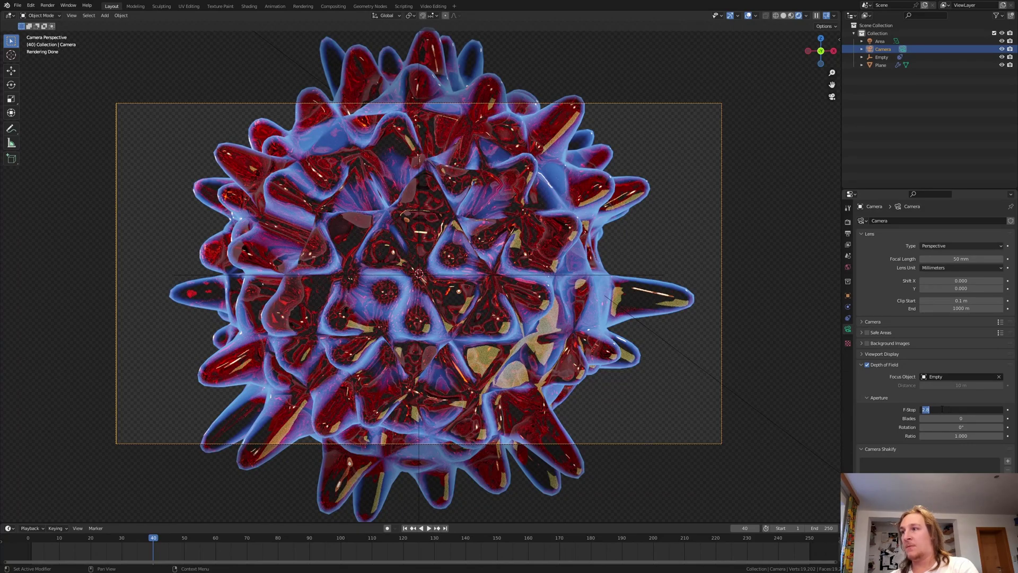
{"action": "key", "text": "BackSpace"}
{"action": "type", "text": ".5"}
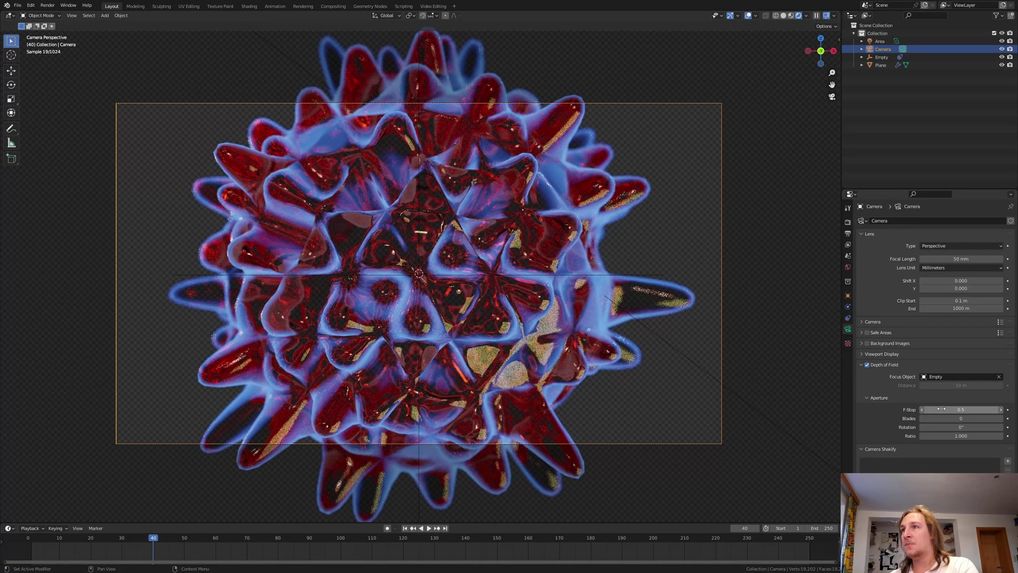
{"action": "key", "text": "Return"}
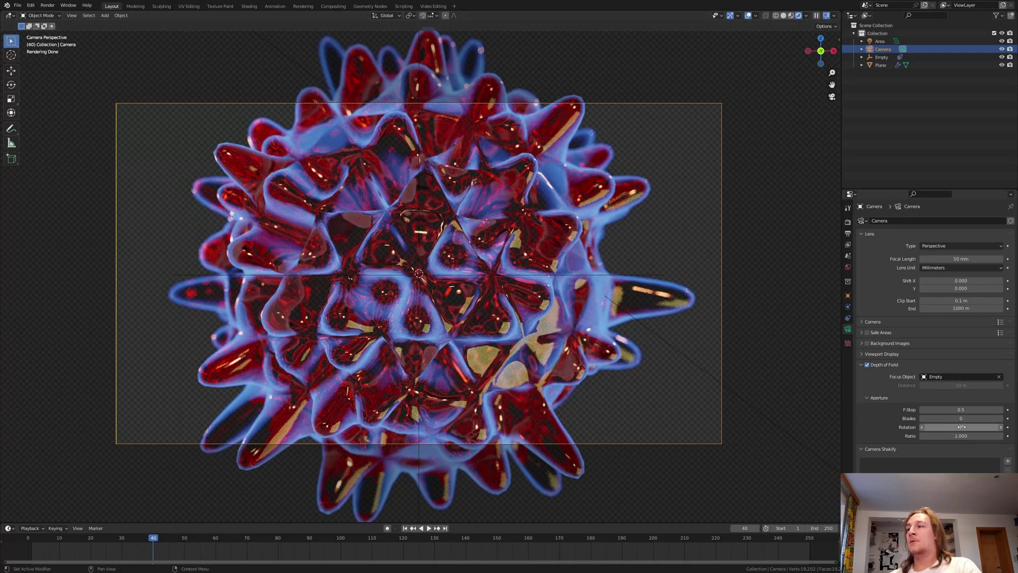
{"action": "left_click_drag", "start_coordinate": [954, 418], "coordinate": [981, 419]}
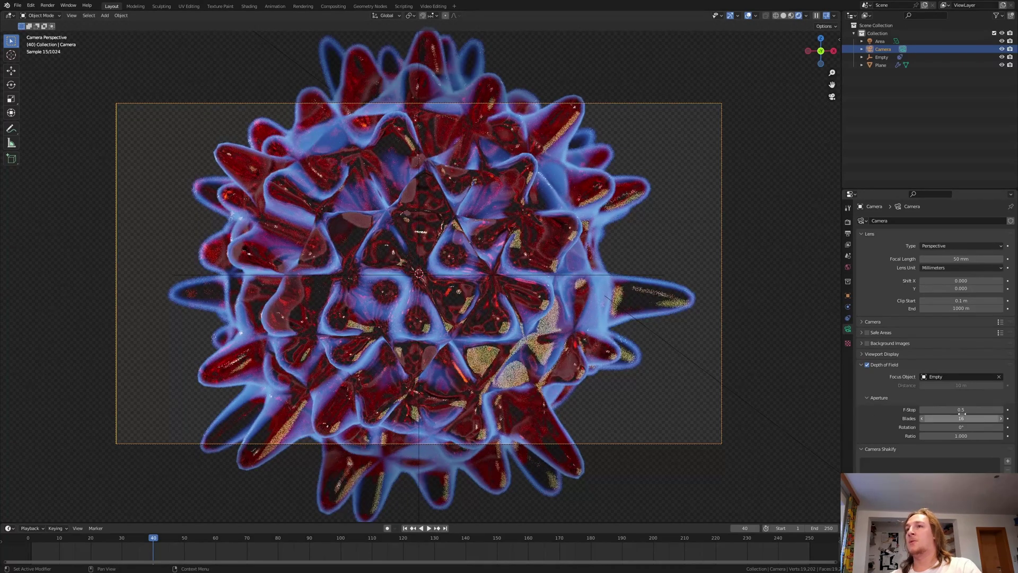
Examine the Cycles sampling and denoising settings and the compositing node setup.
{"action": "left_click", "coordinate": [847, 222]}
{"action": "left_click", "coordinate": [791, 238]}
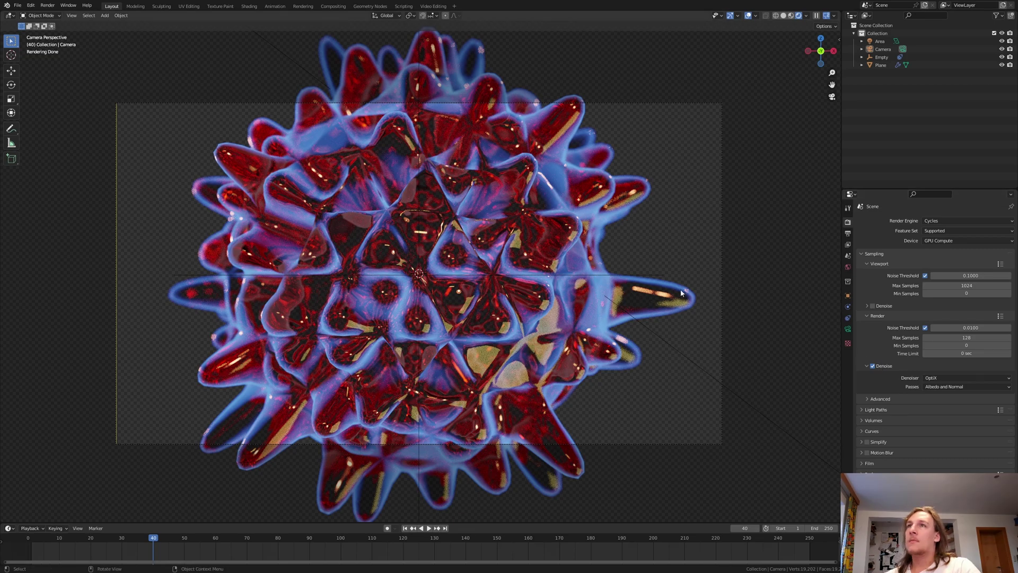
{"action": "left_click", "coordinate": [333, 7]}
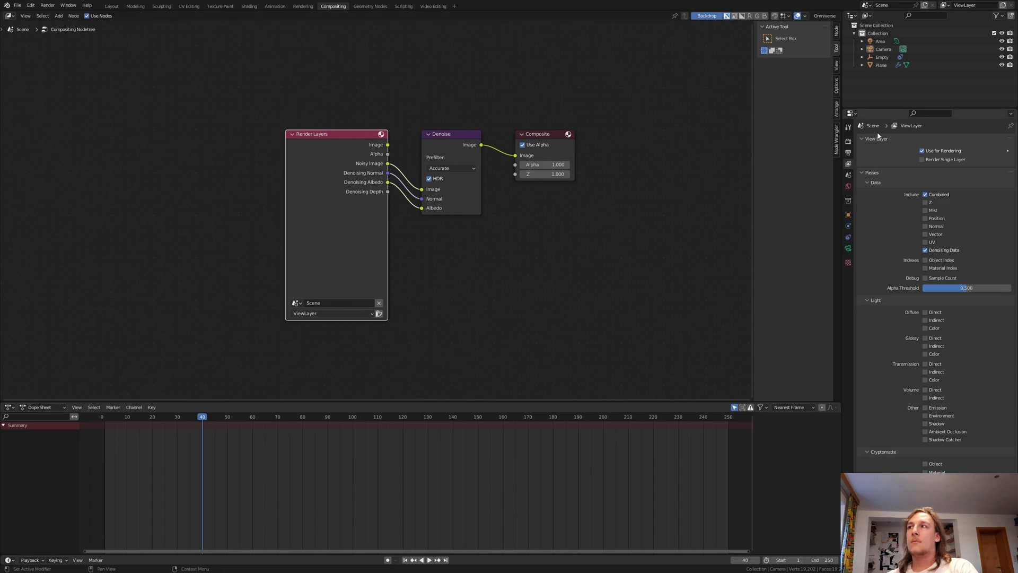
Set the render output file format to JPEG with 100% quality.
{"action": "left_click", "coordinate": [849, 152]}
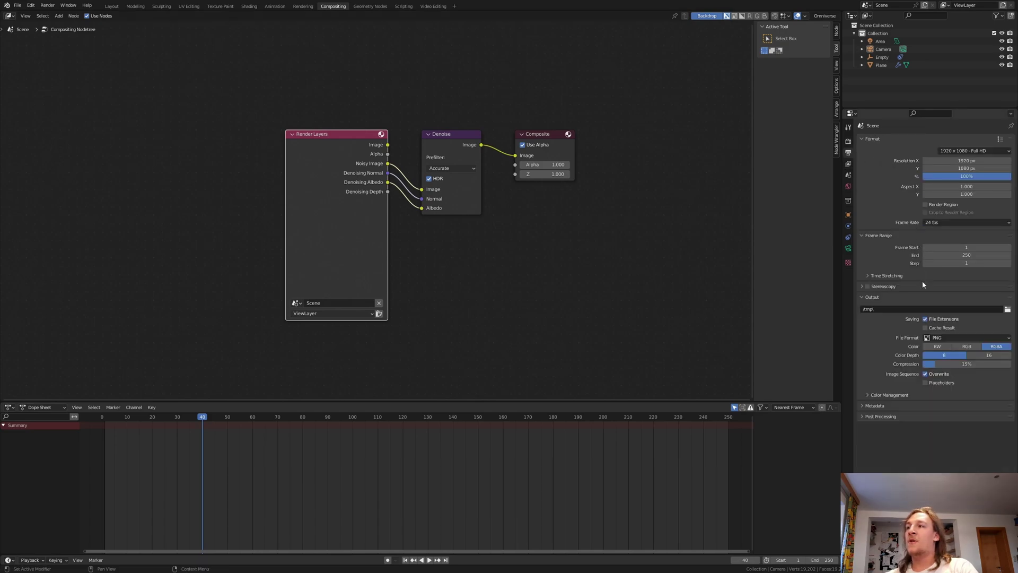
{"action": "left_click", "coordinate": [936, 337]}
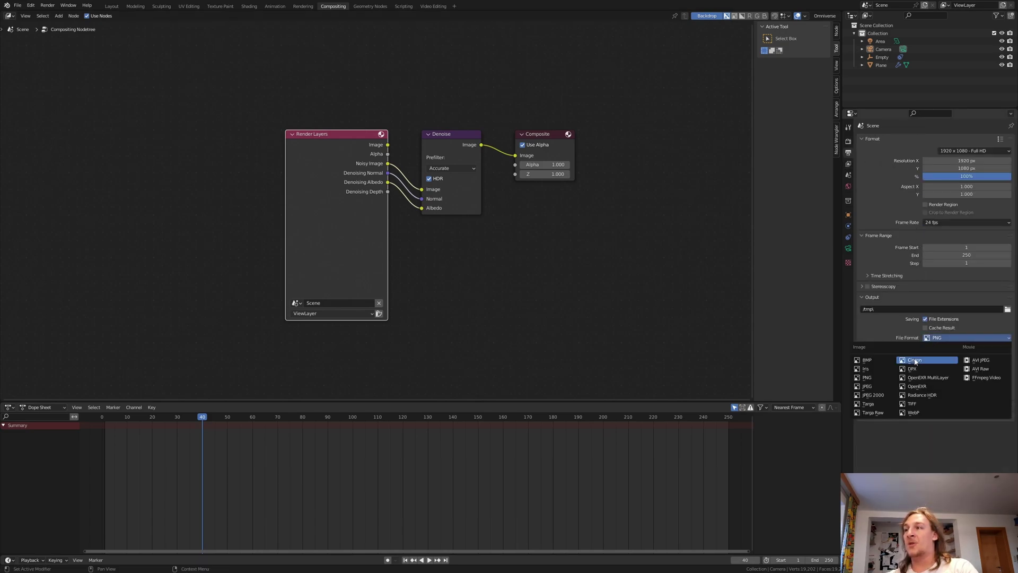
{"action": "left_click", "coordinate": [872, 387]}
{"action": "left_click_drag", "start_coordinate": [976, 356], "coordinate": [1012, 356]}
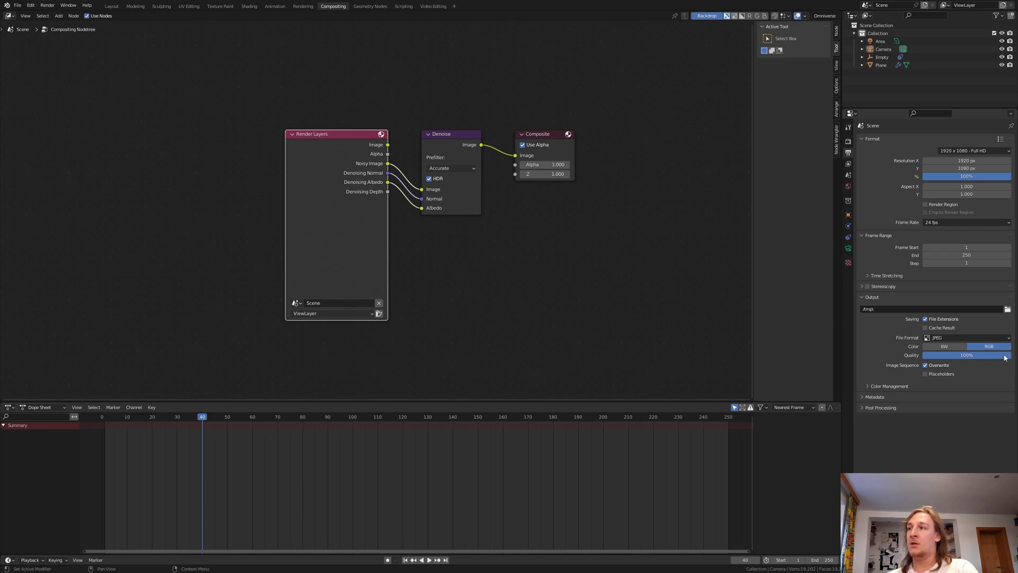
Set the output path to the Renderd_Images folder with the file prefix Renderd_Images_ and save the project.
{"action": "left_click", "coordinate": [1008, 309]}
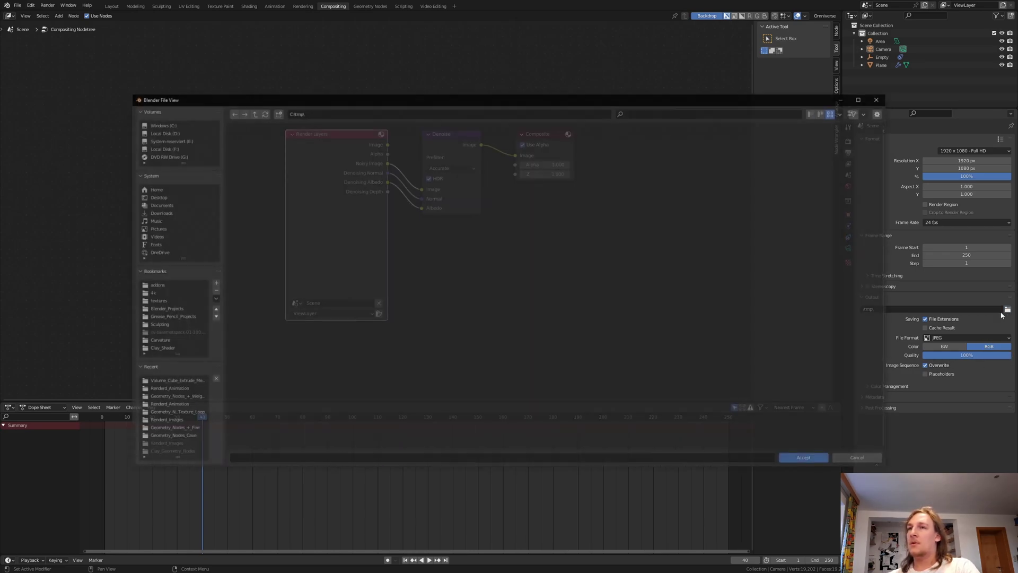
{"action": "left_click", "coordinate": [192, 384]}
{"action": "key", "text": "Return"}
{"action": "key", "text": "ctrl+s"}
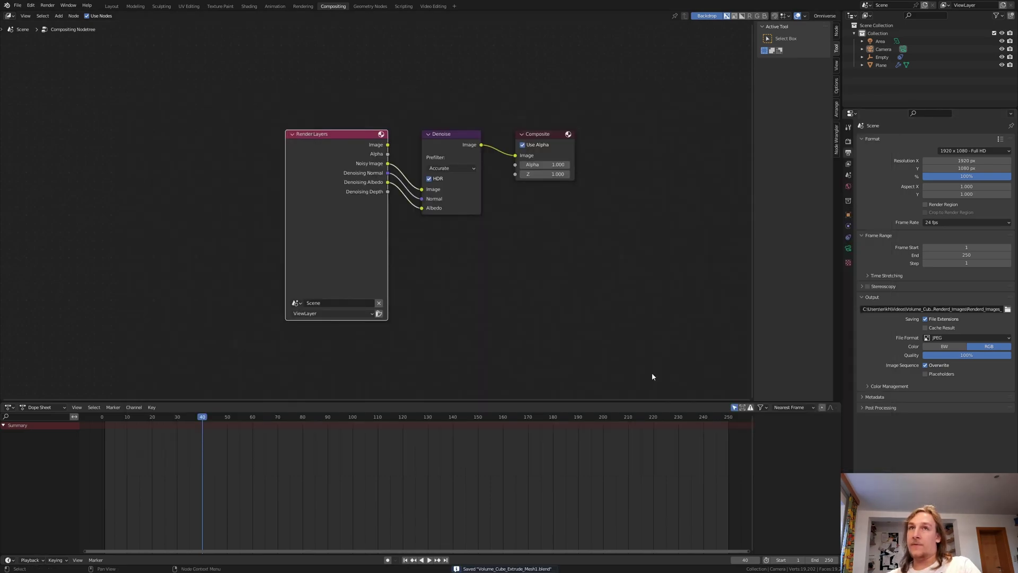
Render the full animation as an image sequence and close the render window.
{"action": "left_click", "coordinate": [48, 6]}
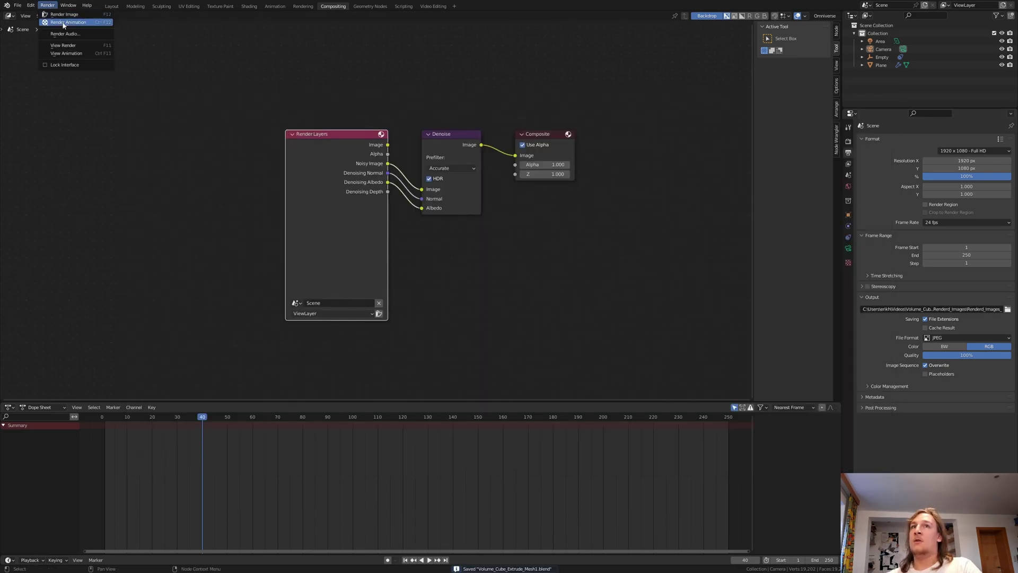
{"action": "left_click", "coordinate": [64, 22]}
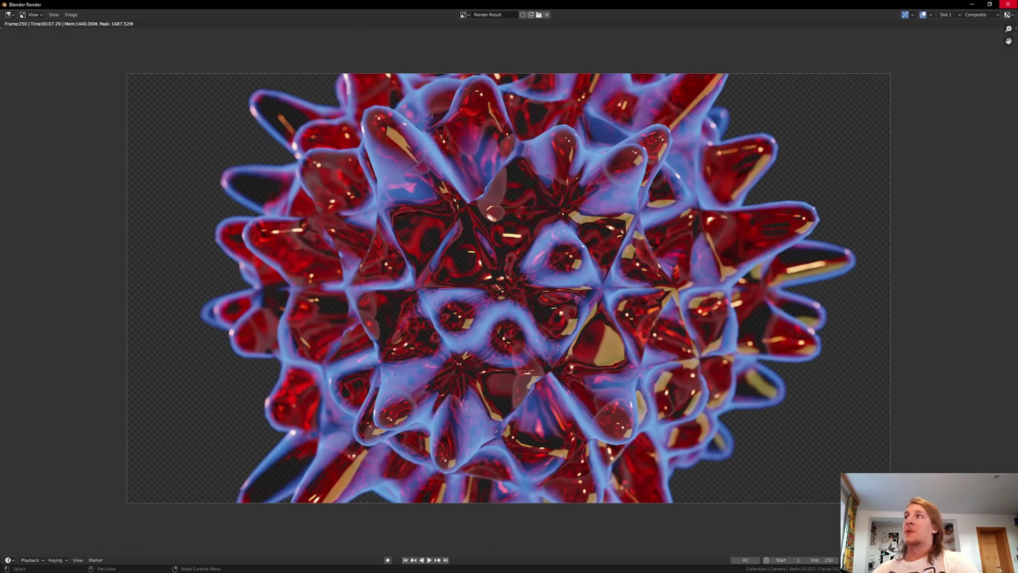
{"action": "left_click", "coordinate": [1007, 4]}
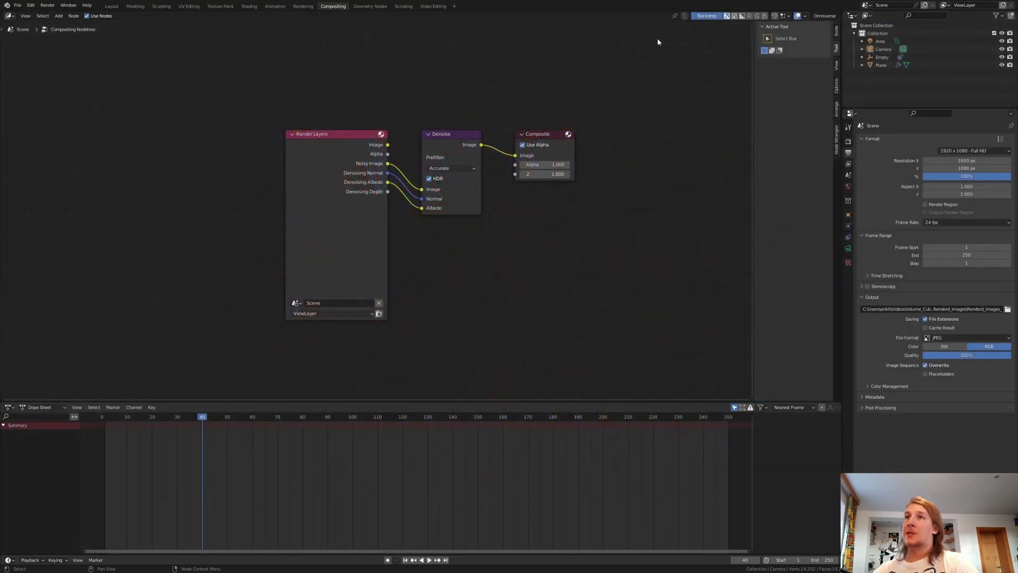
In the Video Editing workspace, return to the first frame and set the output file format to FFmpeg Video.
{"action": "left_click", "coordinate": [434, 7]}
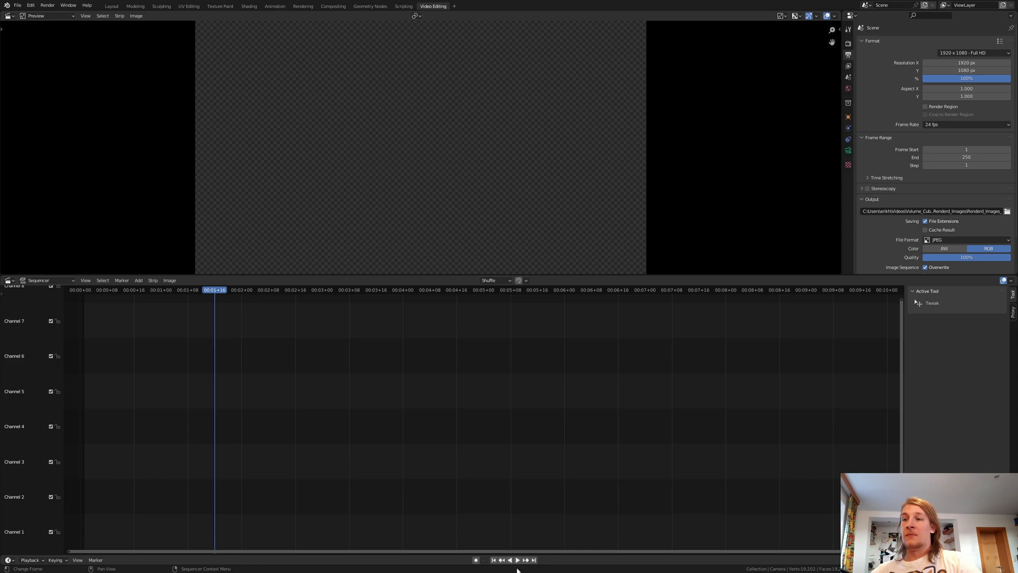
{"action": "left_click", "coordinate": [493, 560]}
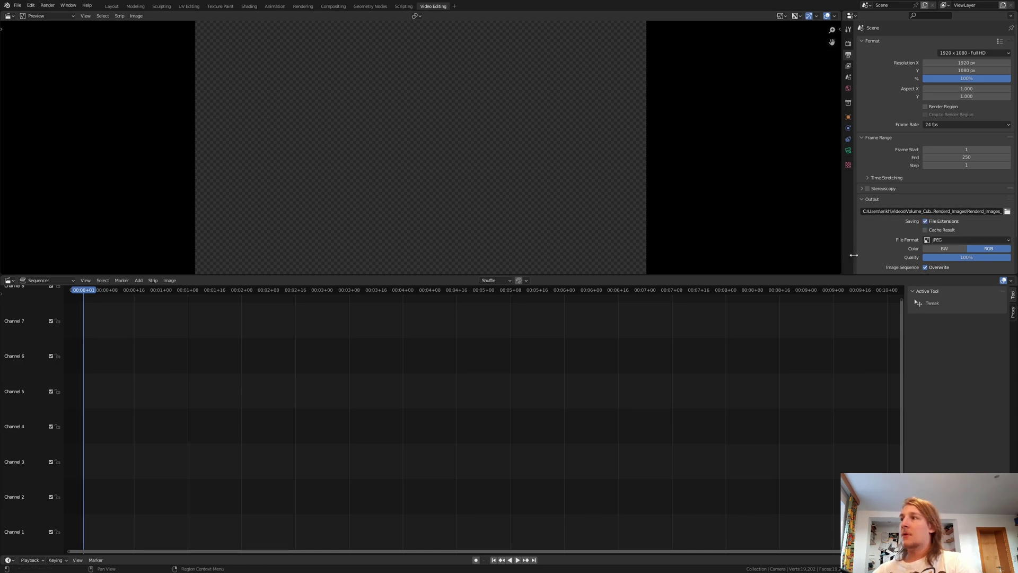
{"action": "left_click", "coordinate": [950, 241]}
{"action": "left_click", "coordinate": [984, 281]}
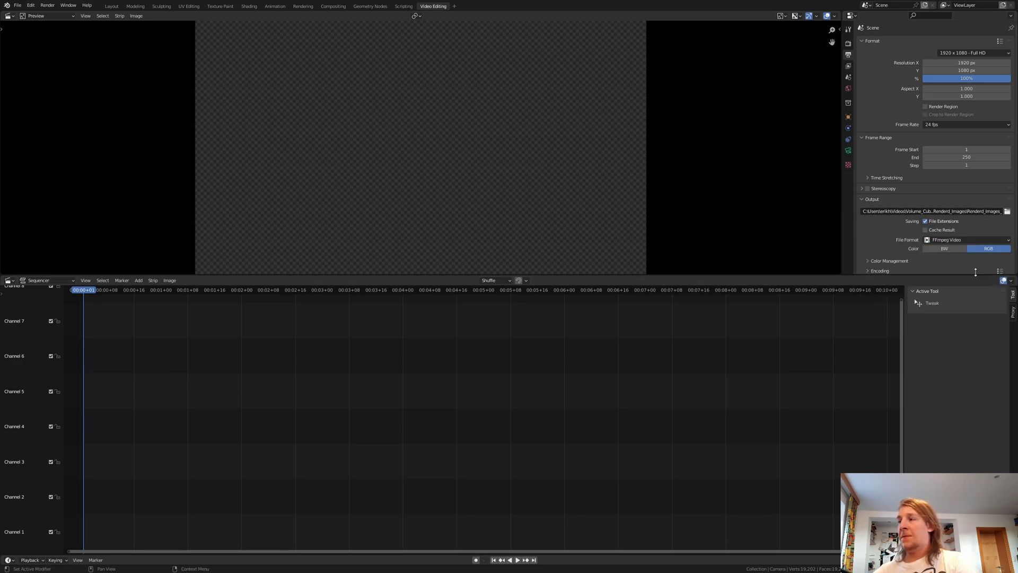
Set the video encoding container to MPEG-4 and the output quality to High Quality.
{"action": "scroll", "coordinate": [954, 216], "scroll_direction": "down", "scroll_amount": 1}
{"action": "left_click", "coordinate": [893, 250]}
{"action": "scroll", "coordinate": [896, 249], "scroll_direction": "down", "scroll_amount": 1}
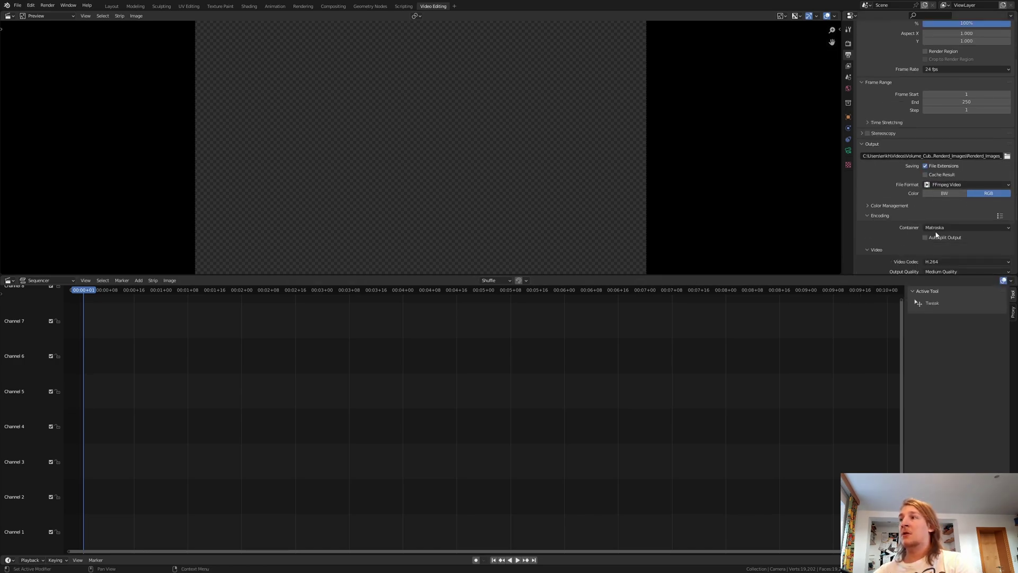
{"action": "left_click", "coordinate": [946, 228]}
{"action": "left_click", "coordinate": [947, 255]}
{"action": "scroll", "coordinate": [946, 249], "scroll_direction": "down", "scroll_amount": 1}
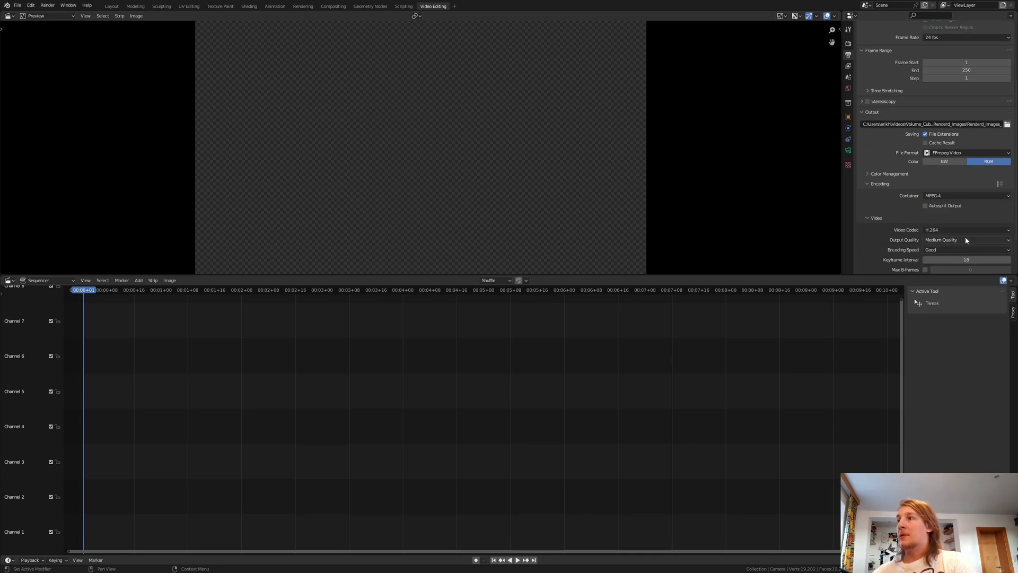
{"action": "left_click", "coordinate": [964, 240]}
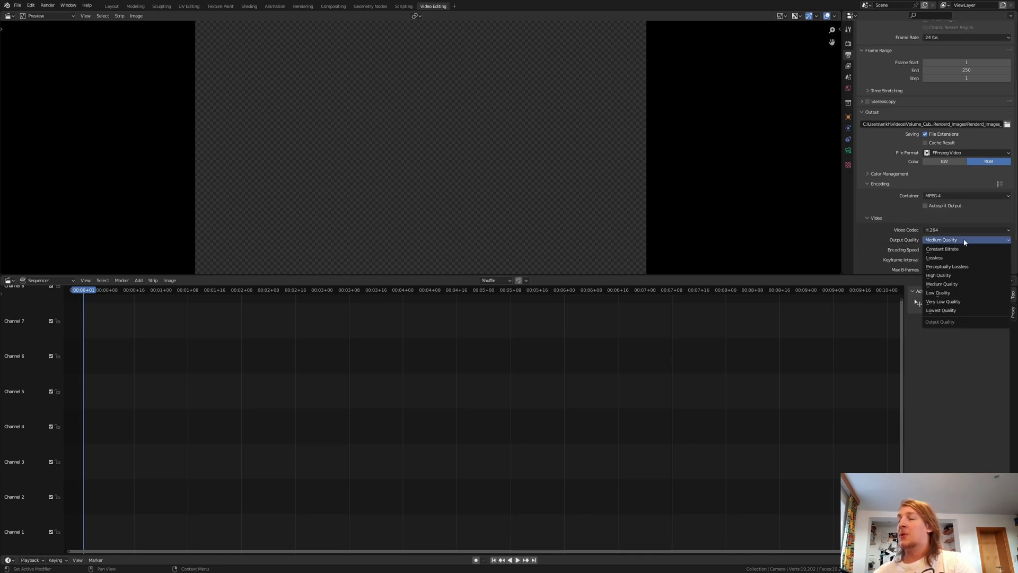
{"action": "left_click", "coordinate": [963, 275]}
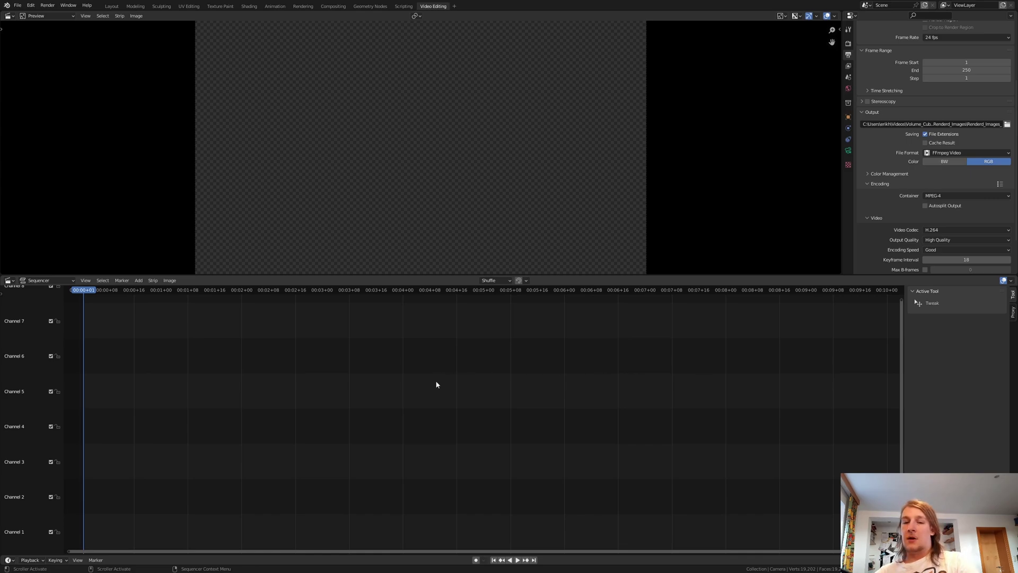
Add all frames from the Renderd_Images folder as an image strip at frame 1 and render the animation to video.
{"action": "key", "text": "shift+a"}
{"action": "left_click", "coordinate": [430, 423]}
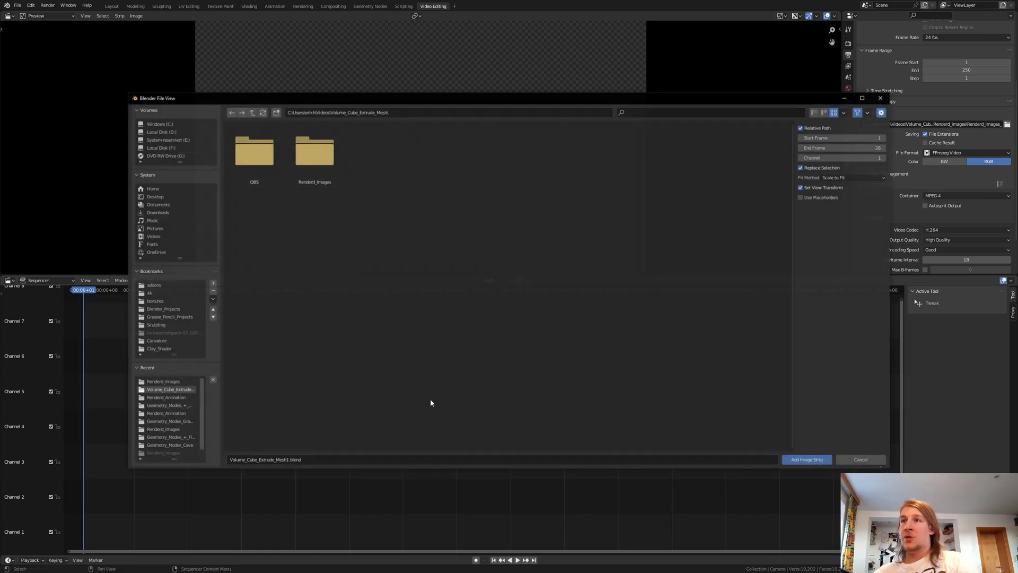
{"action": "left_click", "coordinate": [443, 113]}
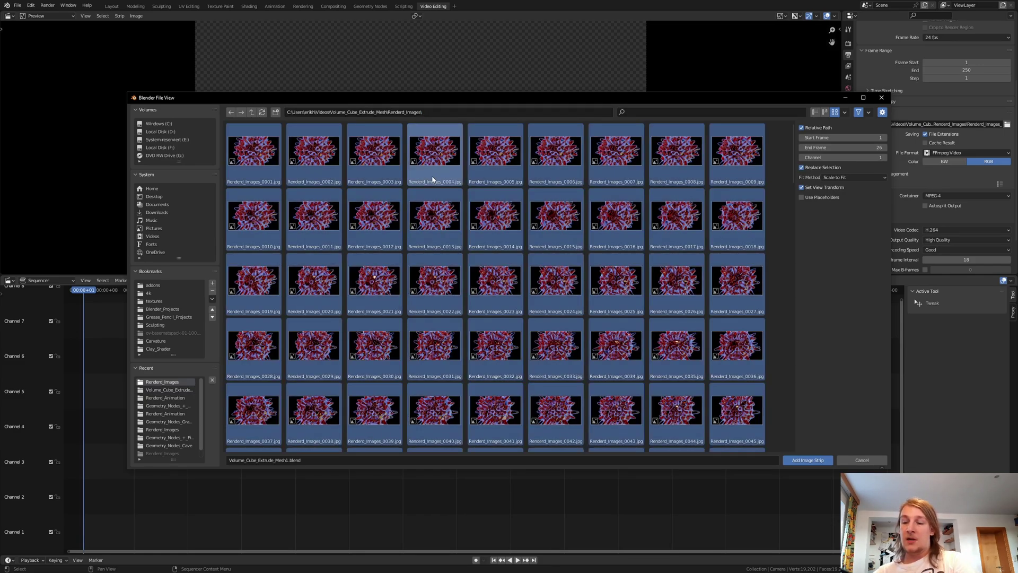
{"action": "key", "text": "Return"}
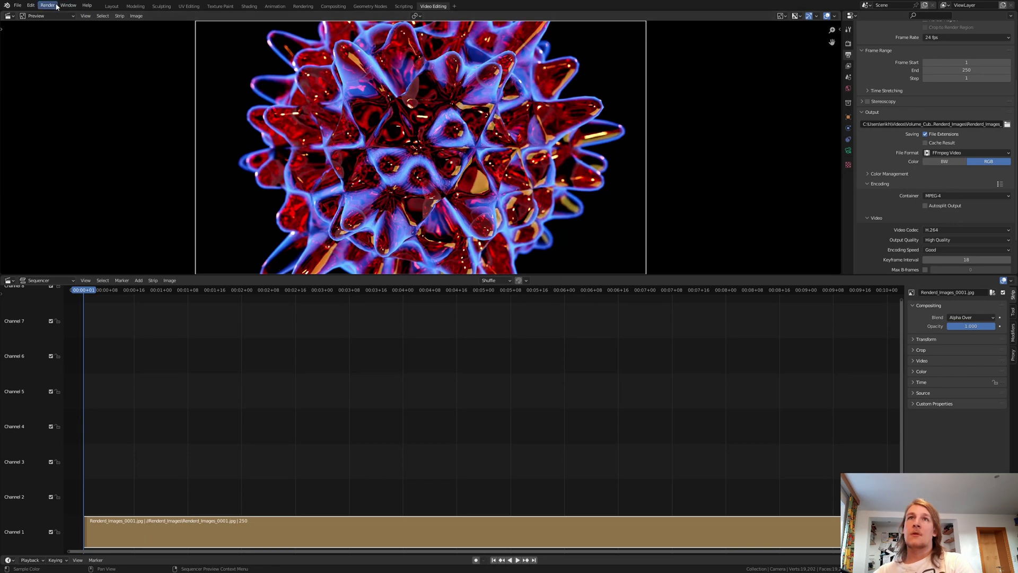
{"action": "left_click", "coordinate": [69, 23]}
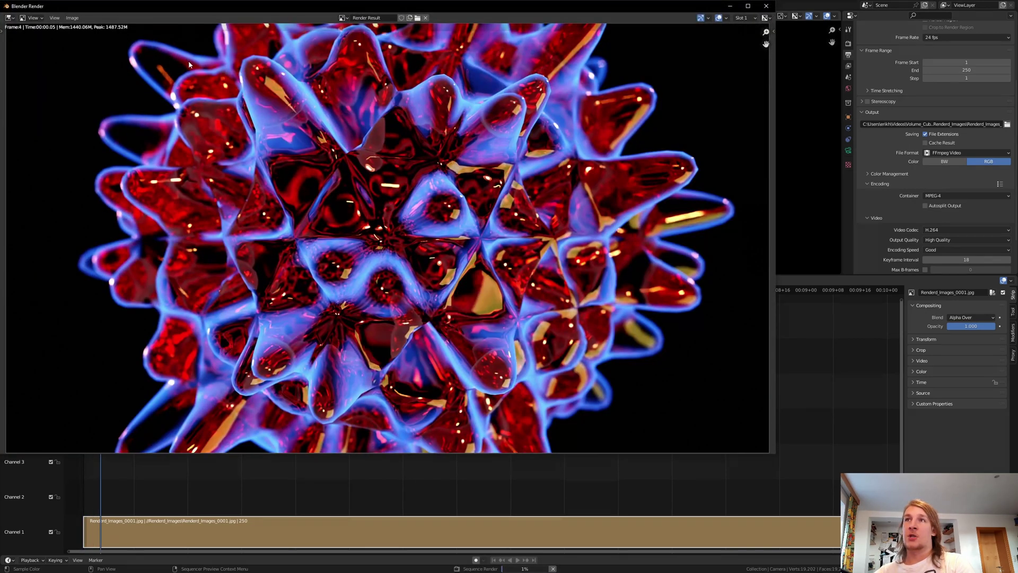